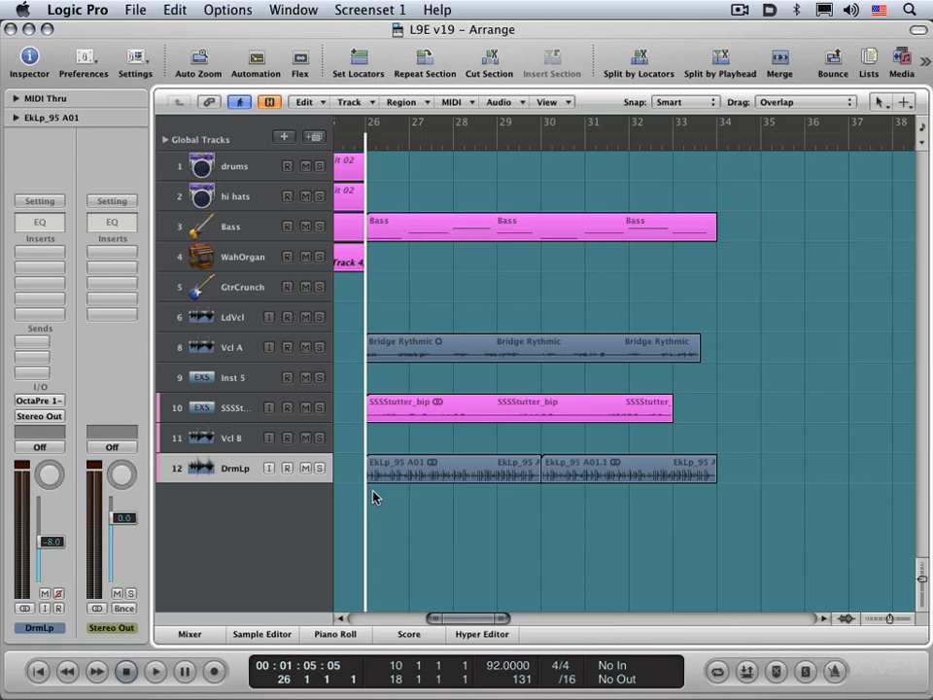
- Select the Bass track and open the Mixer section of the Display preferences
left_click(233, 227)
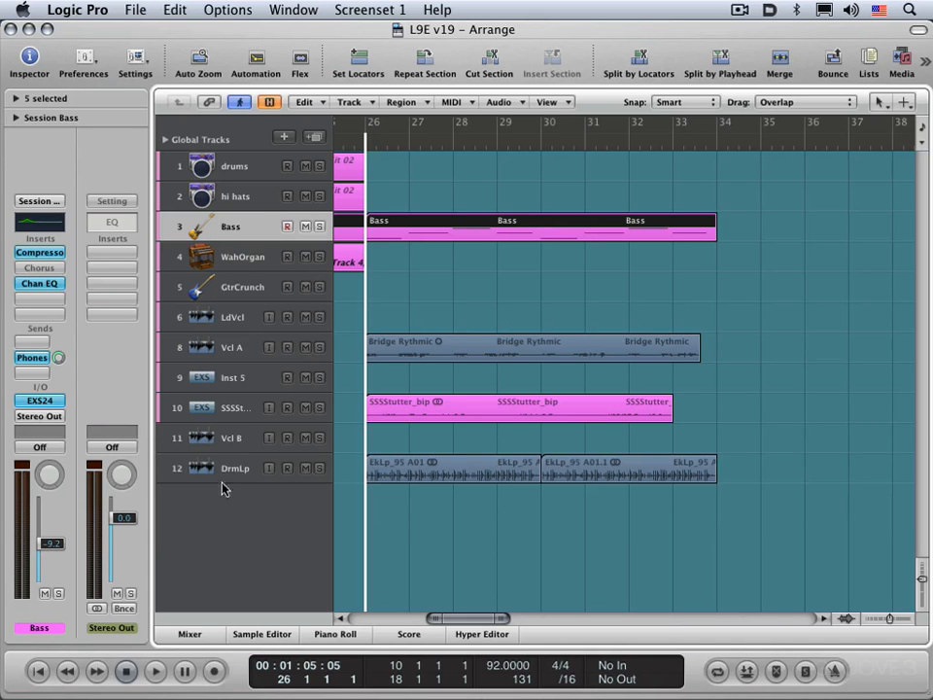
left_click(52, 6)
mouse_move(58, 56)
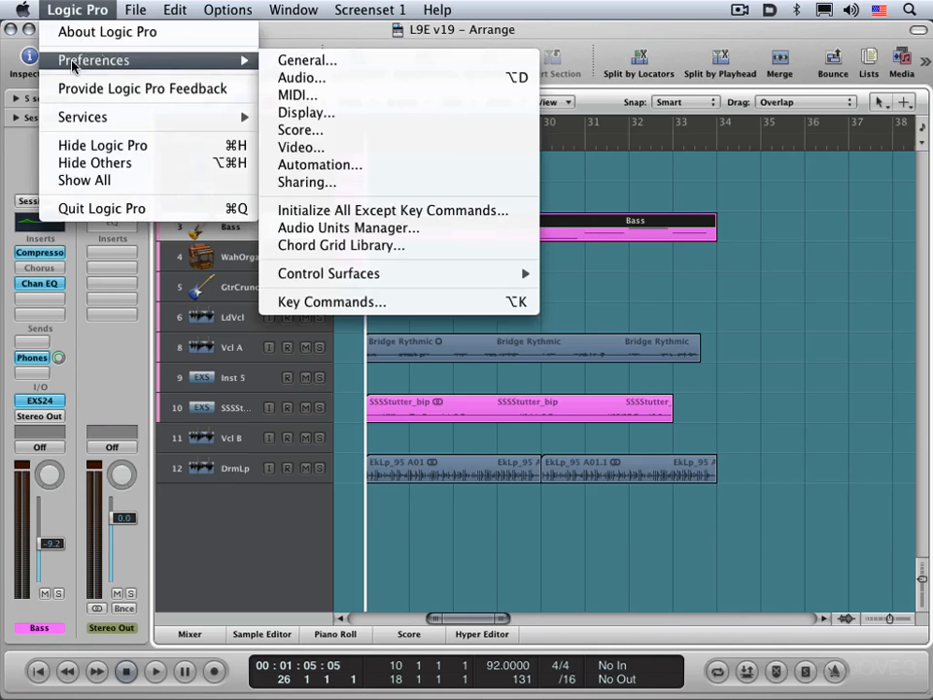
left_click(314, 117)
left_click_drag(373, 395, 345, 215)
left_click(286, 278)
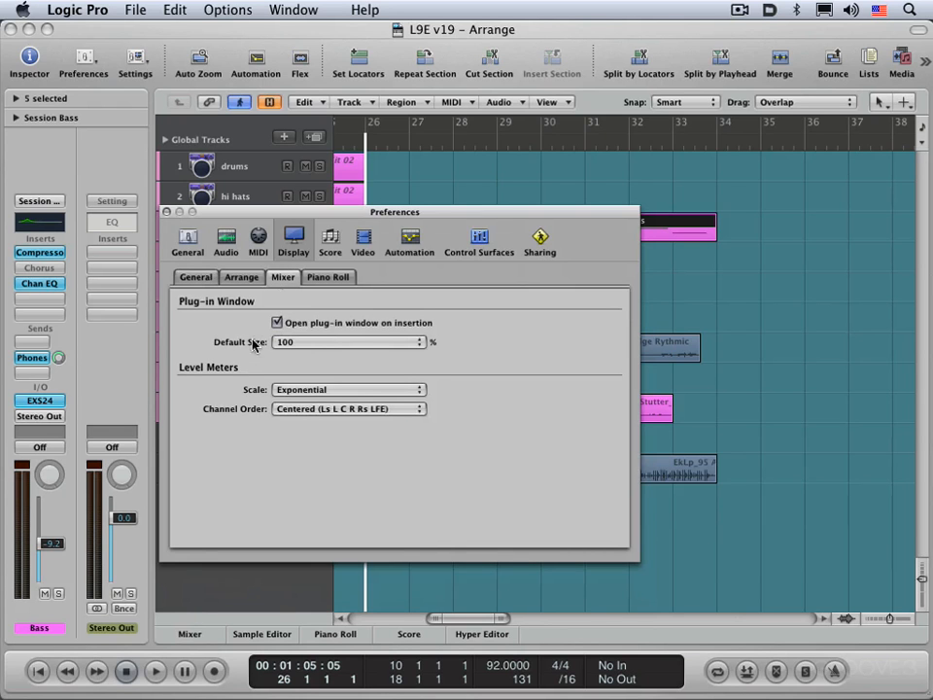
- Examine the plug-in window's open-on-insertion and default size options, leaving them as they are, and close the preferences
left_click(277, 324)
left_click(296, 345)
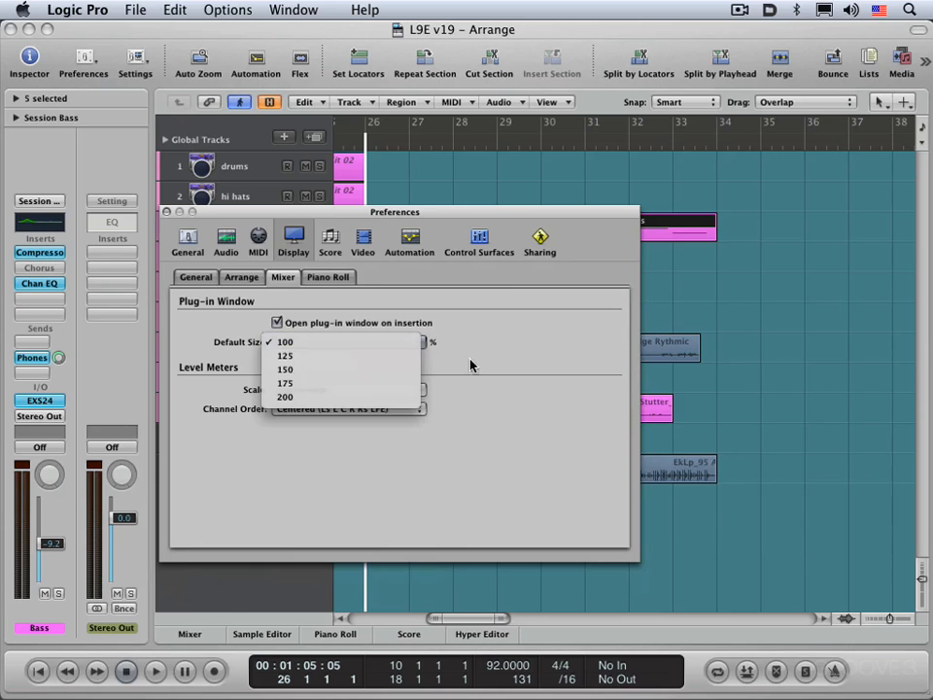
left_click(450, 335)
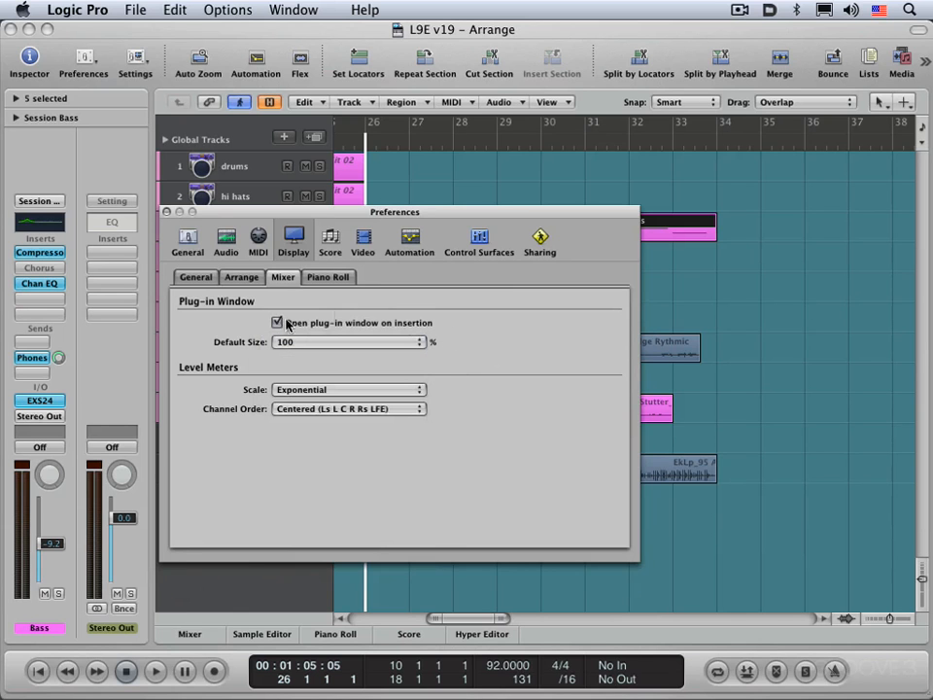
left_click(328, 342)
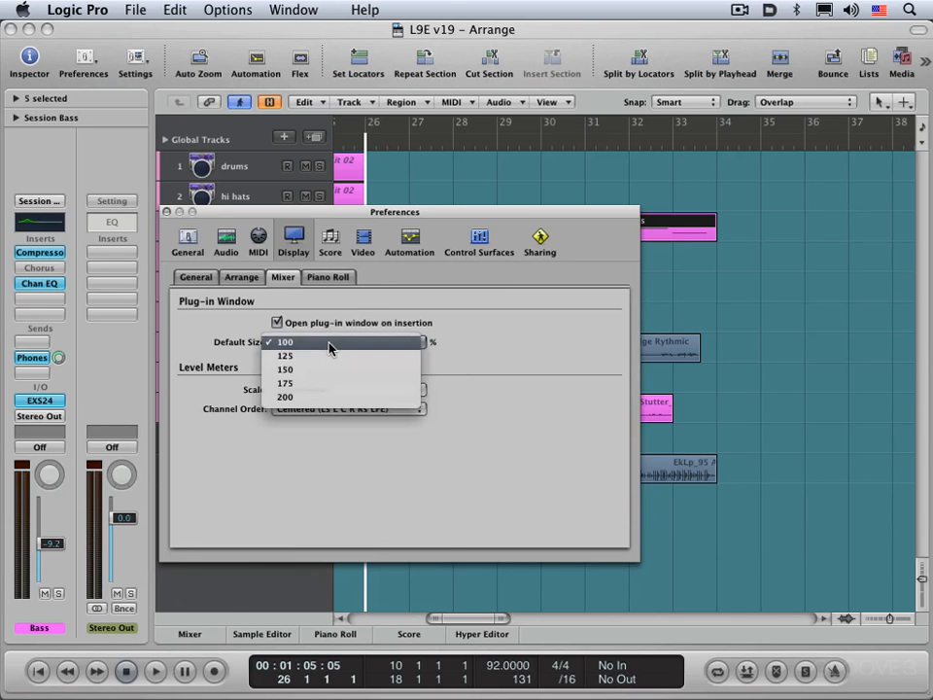
left_click(499, 327)
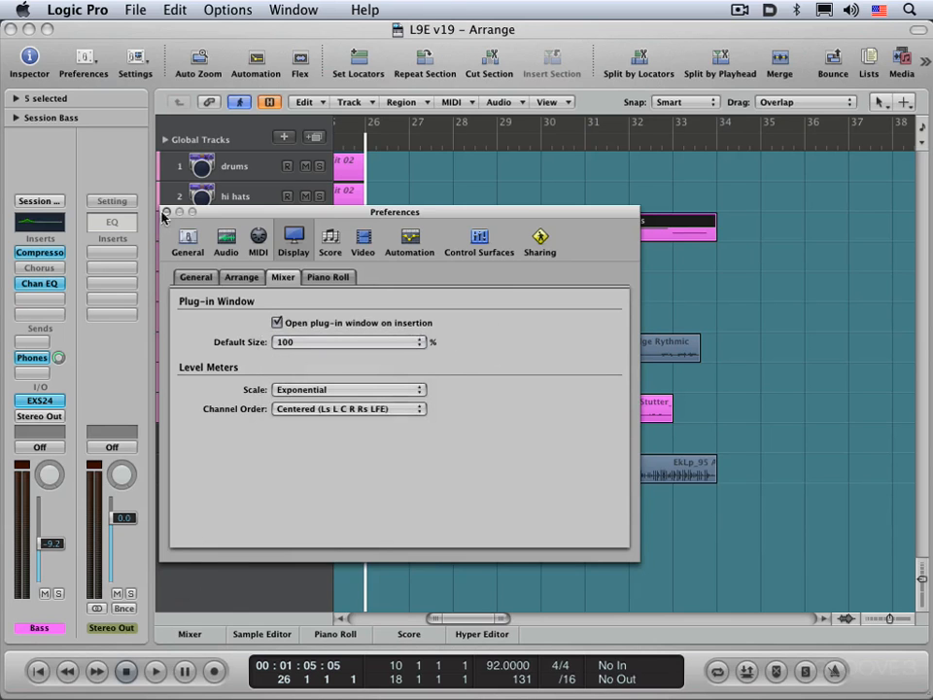
left_click(166, 212)
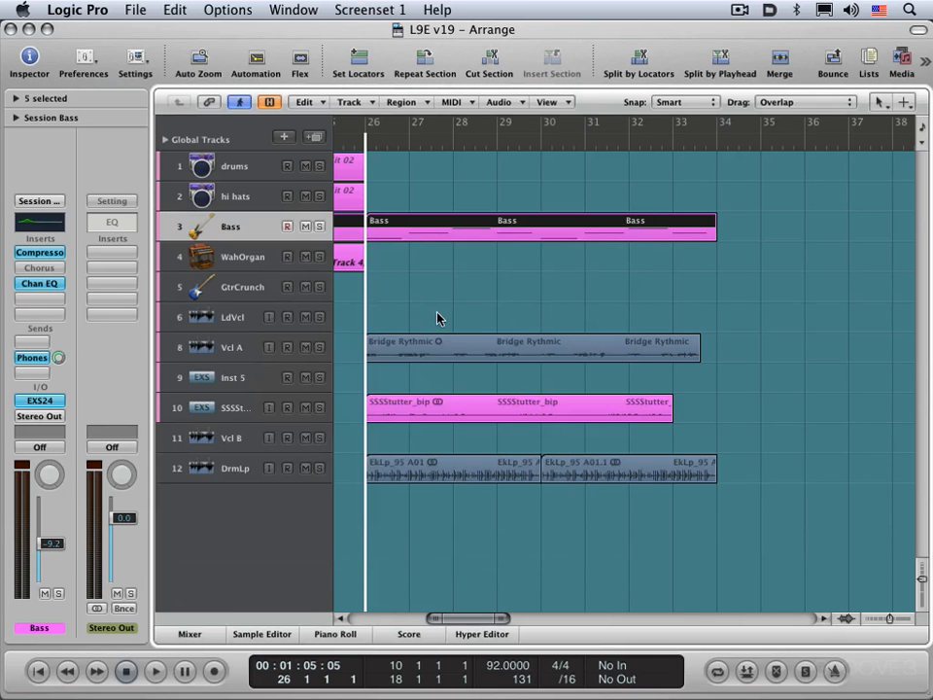
- Create one new software instrument track below the DrmLp track, with Output 1-2
left_click(234, 470)
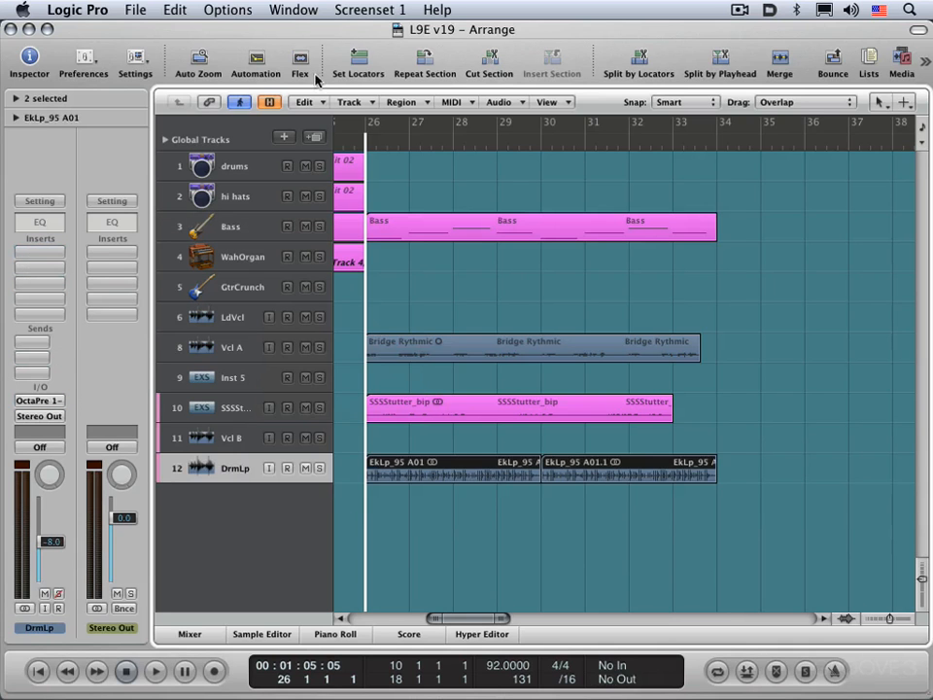
left_click(284, 139)
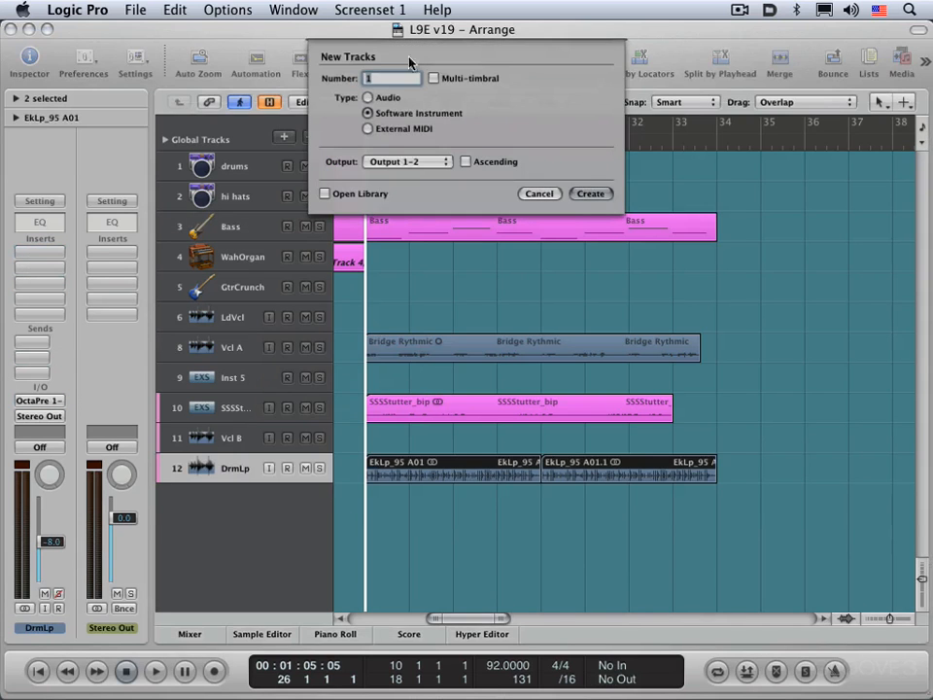
left_click(591, 194)
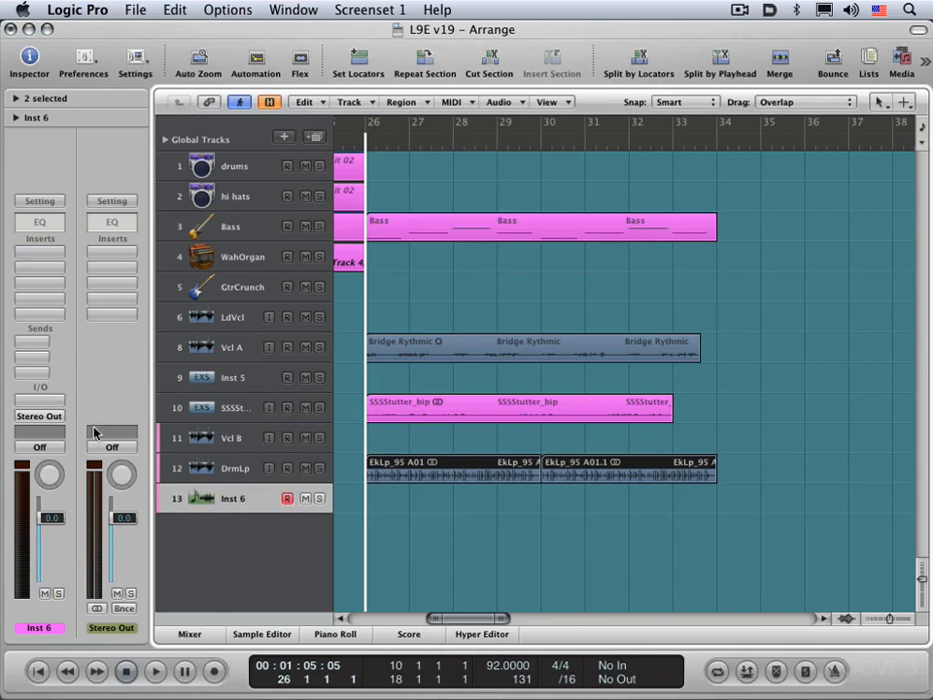
- Insert the Sculpture modeling synth as the new track's instrument
left_click(43, 402)
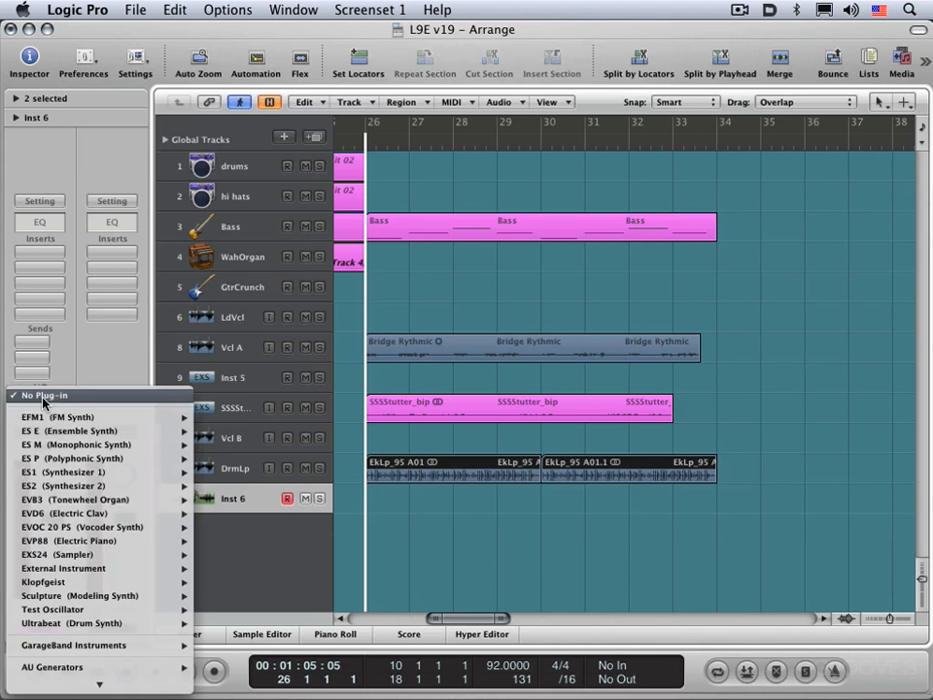
mouse_move(75, 627)
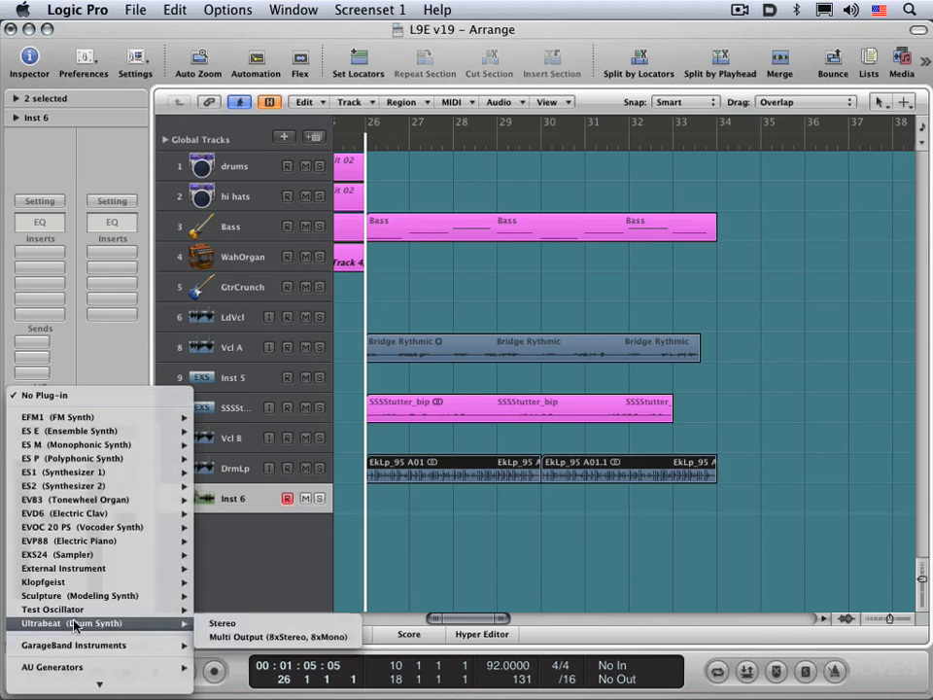
mouse_move(63, 436)
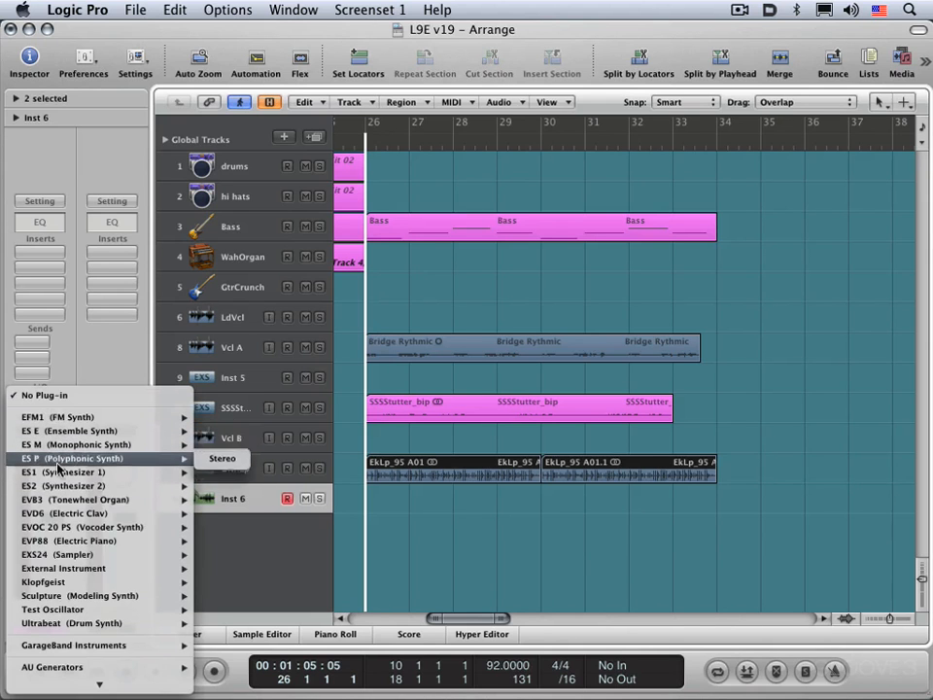
mouse_move(62, 472)
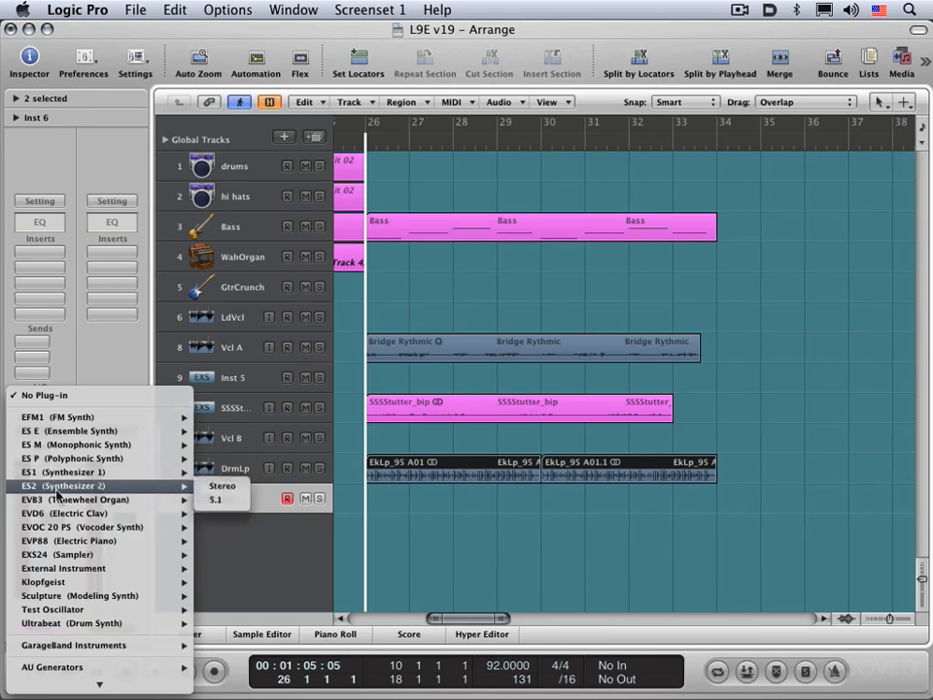
left_click(64, 596)
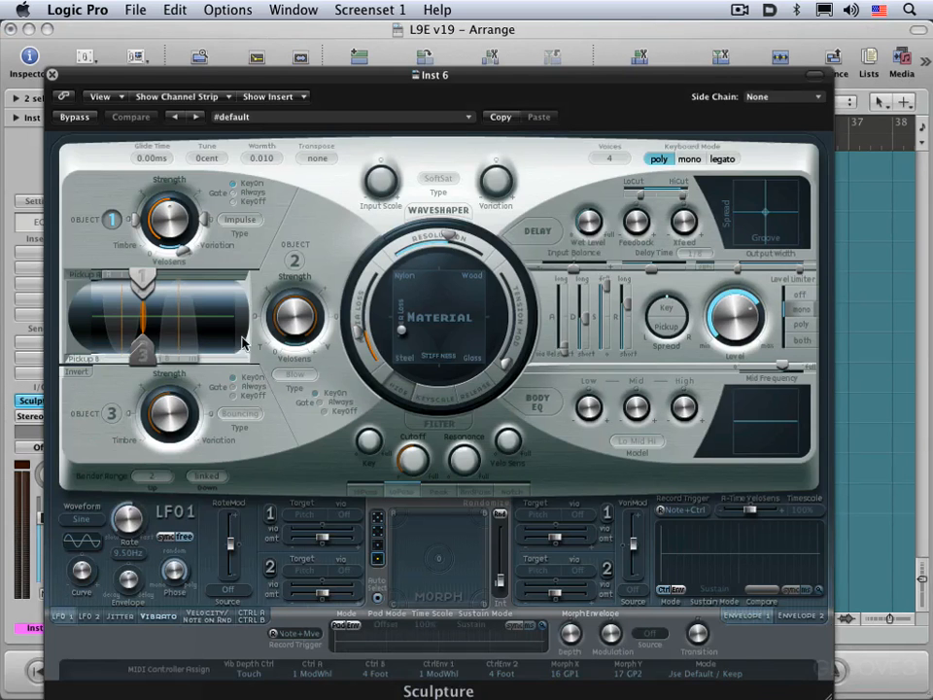
- Move the Sculpture window up so it fits on screen, and hide and reshow the open plug-in windows
left_click_drag(270, 86, 285, 34)
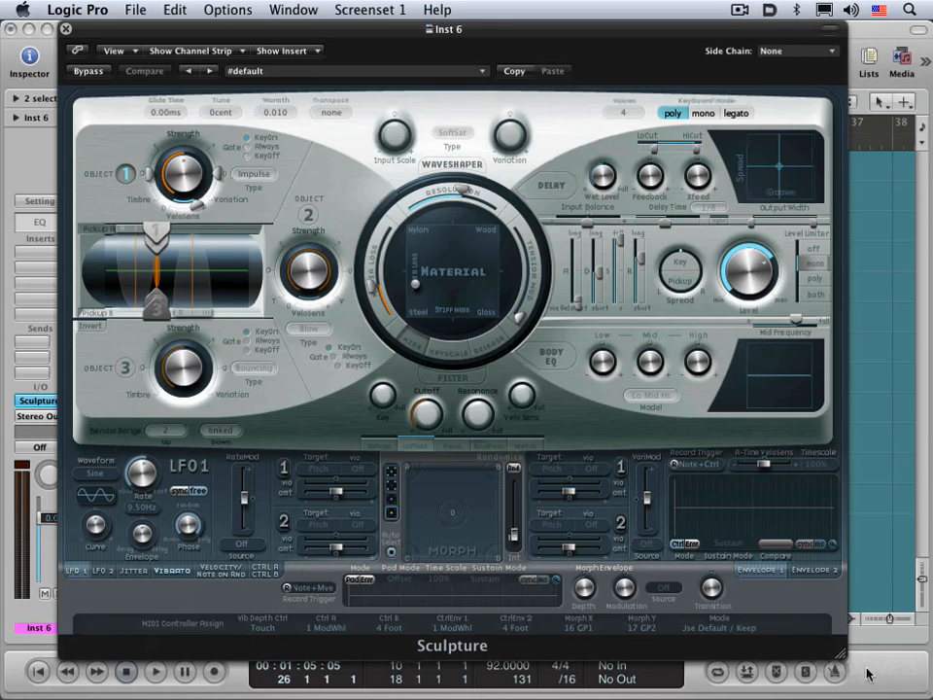
mouse_move(867, 674)
left_mouse_down()
mouse_move(923, 699)
mouse_move(841, 653)
left_mouse_up()
key("super+w")
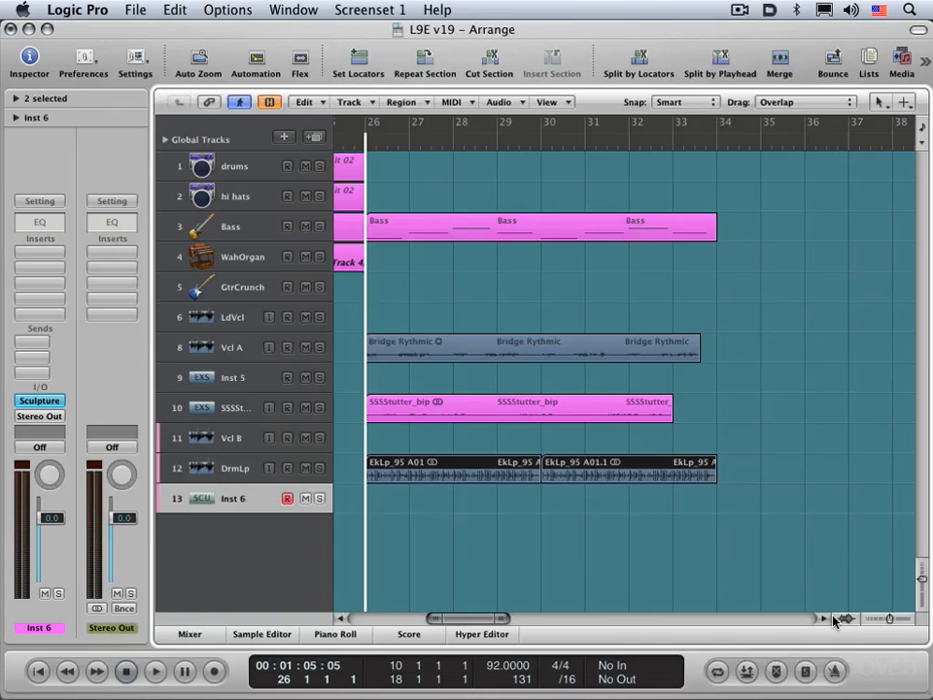
key("v")
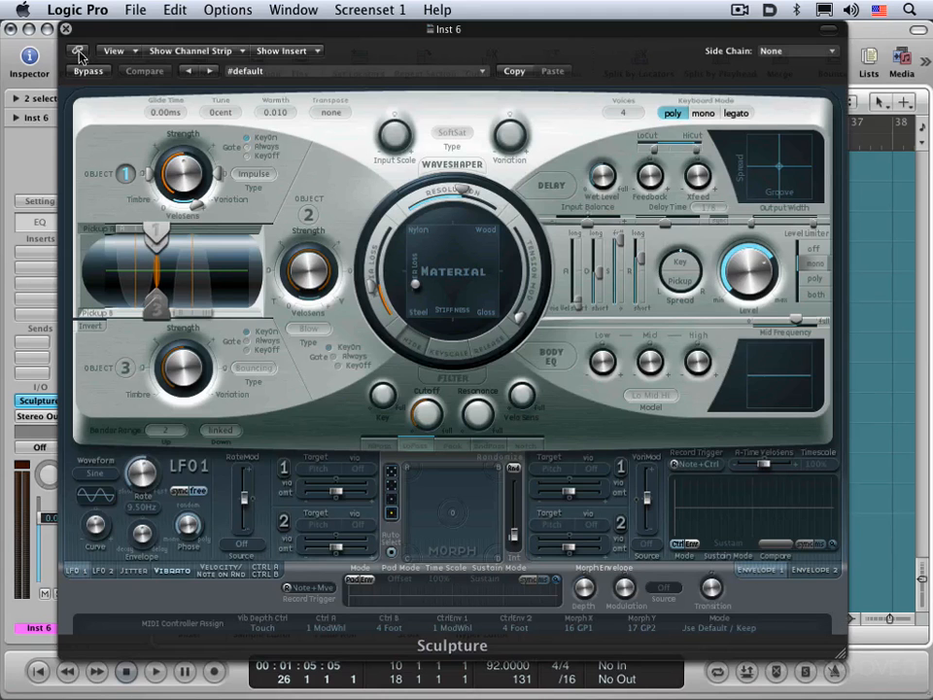
- Shift the Sculpture window down, open the Bass track's Compressor beside it, and hide and reshow both plug-in windows
mouse_move(97, 35)
left_mouse_down()
mouse_move(197, 86)
mouse_move(180, 185)
mouse_move(96, 269)
mouse_move(209, 285)
left_mouse_up()
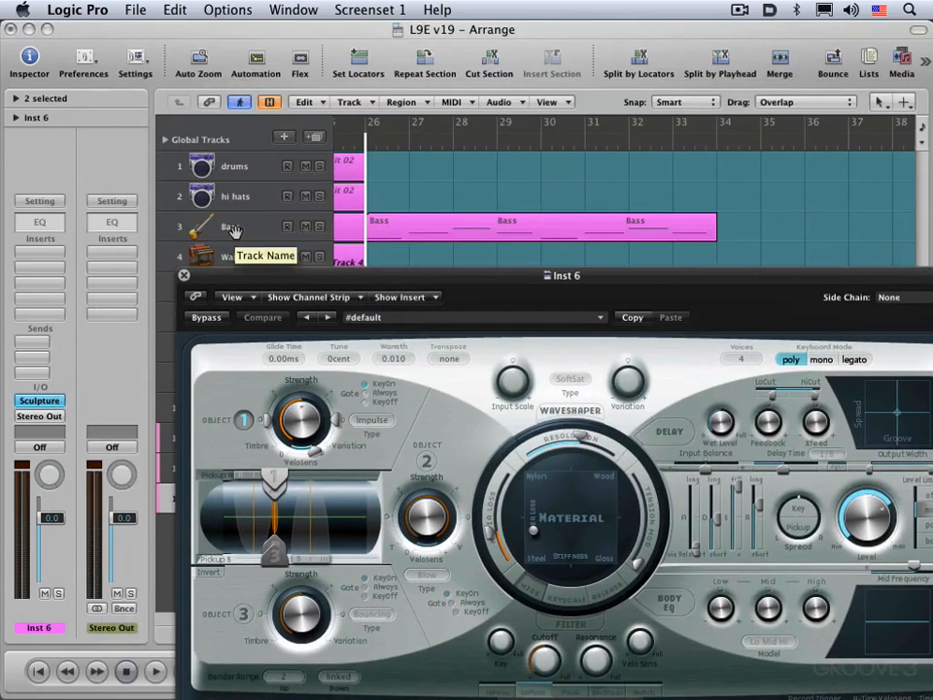
left_click(231, 227)
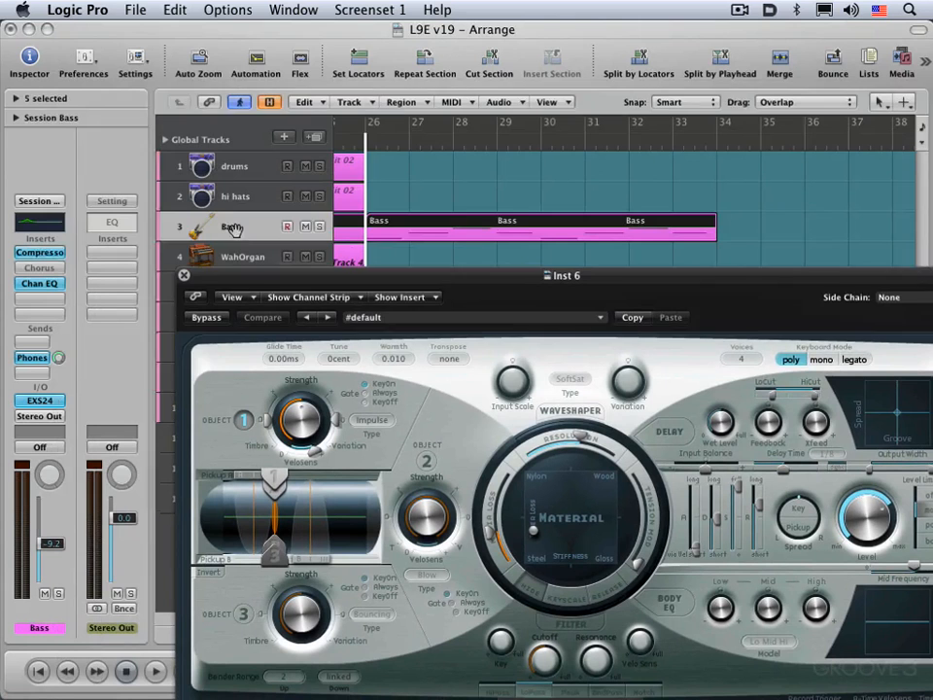
left_click(43, 255)
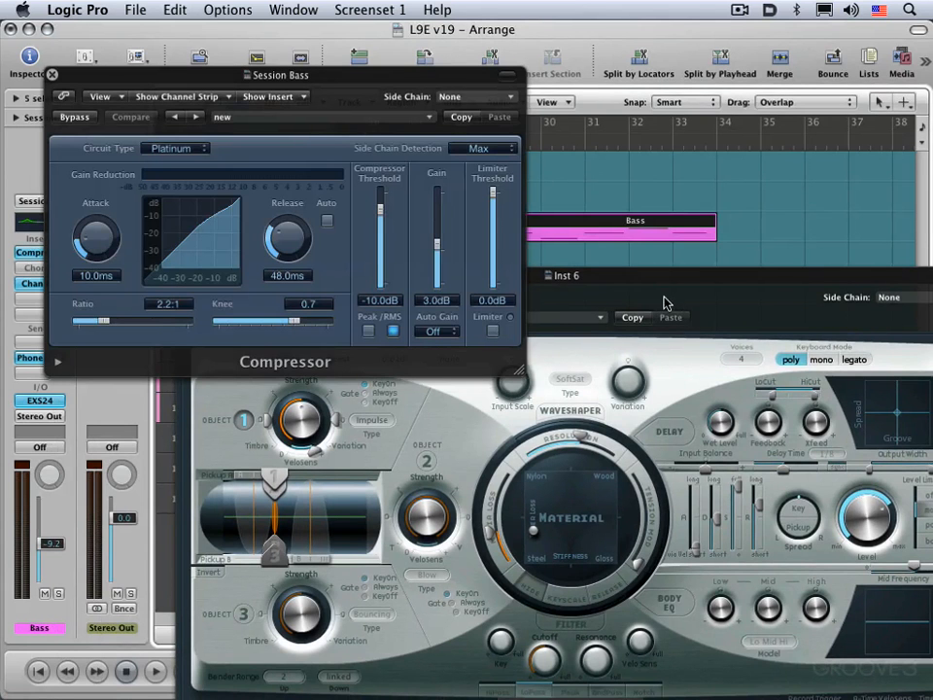
key("v")
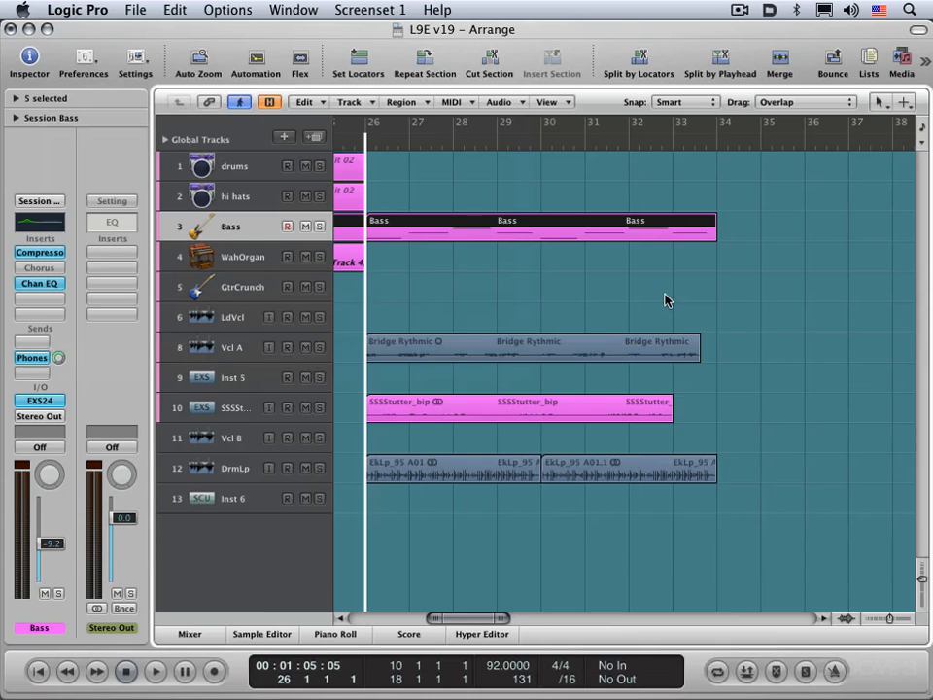
key("v")
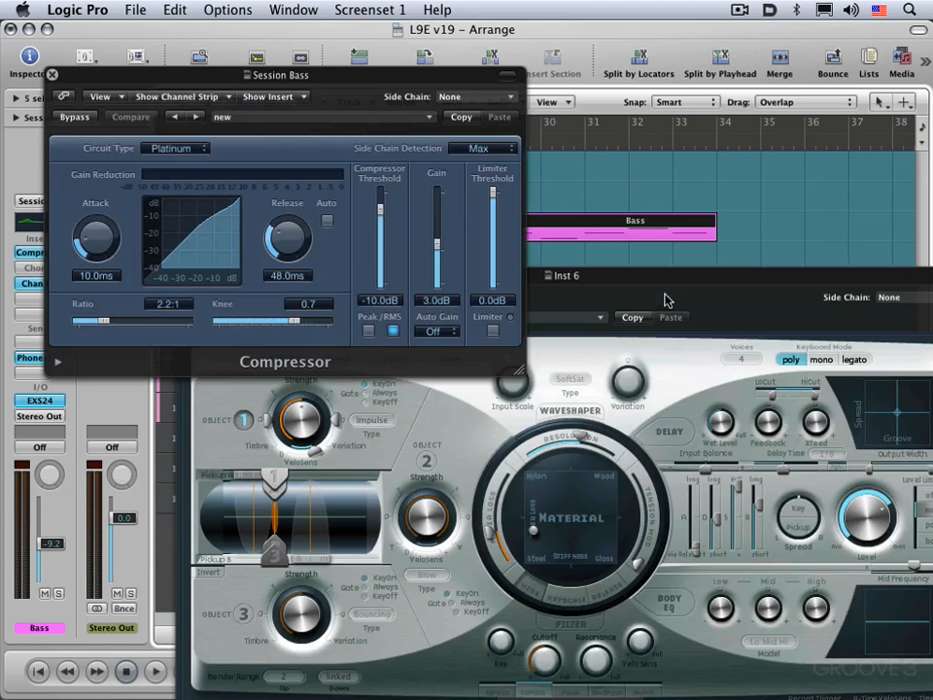
- Close the Compressor, link the Sculpture window, and show the Bass track's Compressor and Channel EQ in that same window
left_click(52, 75)
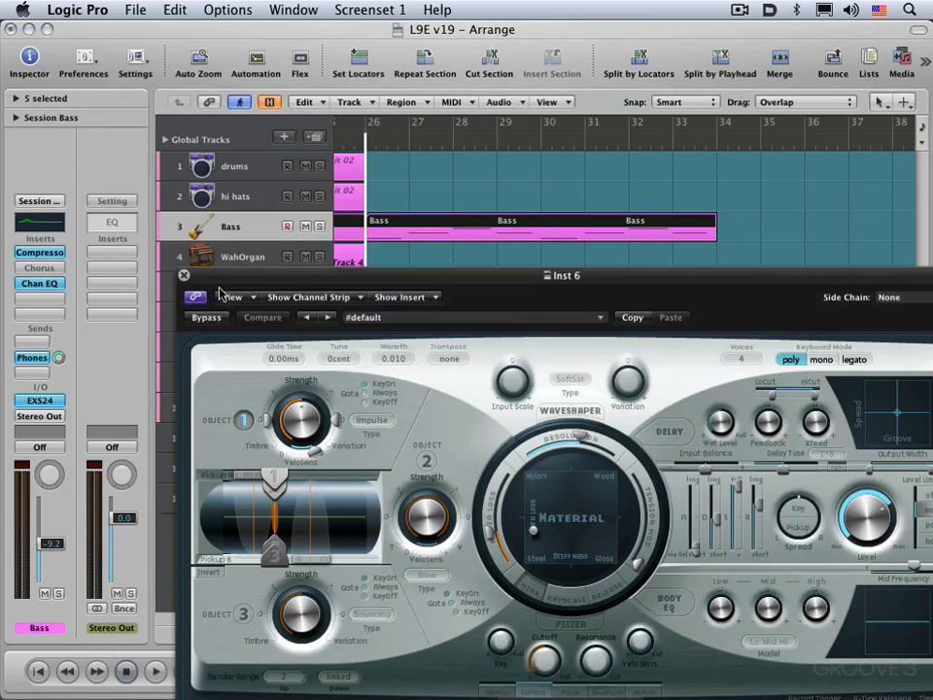
left_click_drag(264, 272, 229, 225)
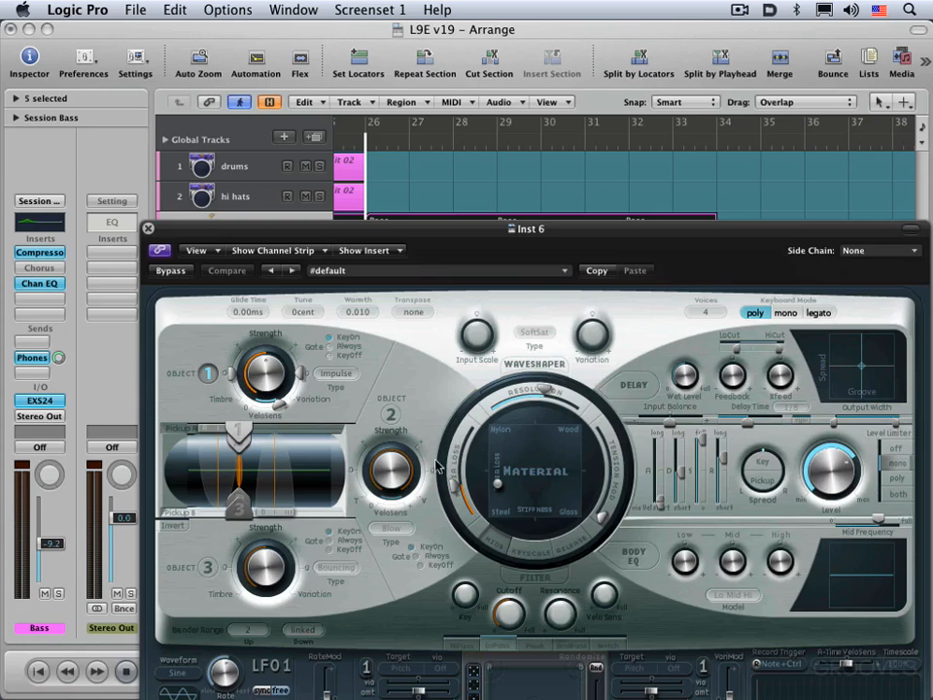
left_click(47, 258)
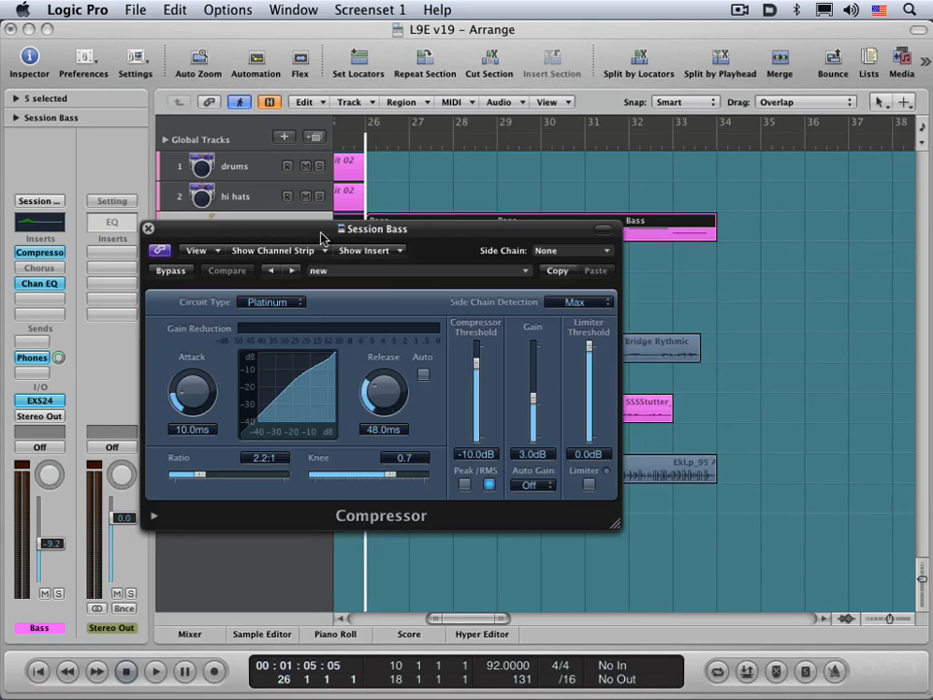
left_click(47, 283)
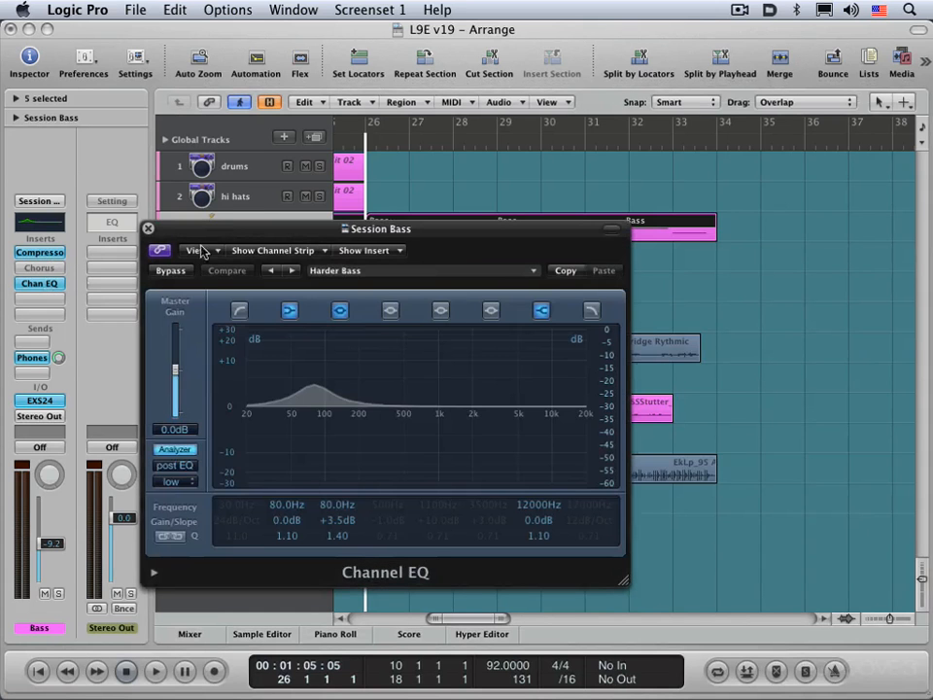
- Show the Inst 6 track's Sculpture in the linked plug-in window and position the window so it is fully visible
left_click_drag(222, 229, 495, 207)
left_click(226, 498)
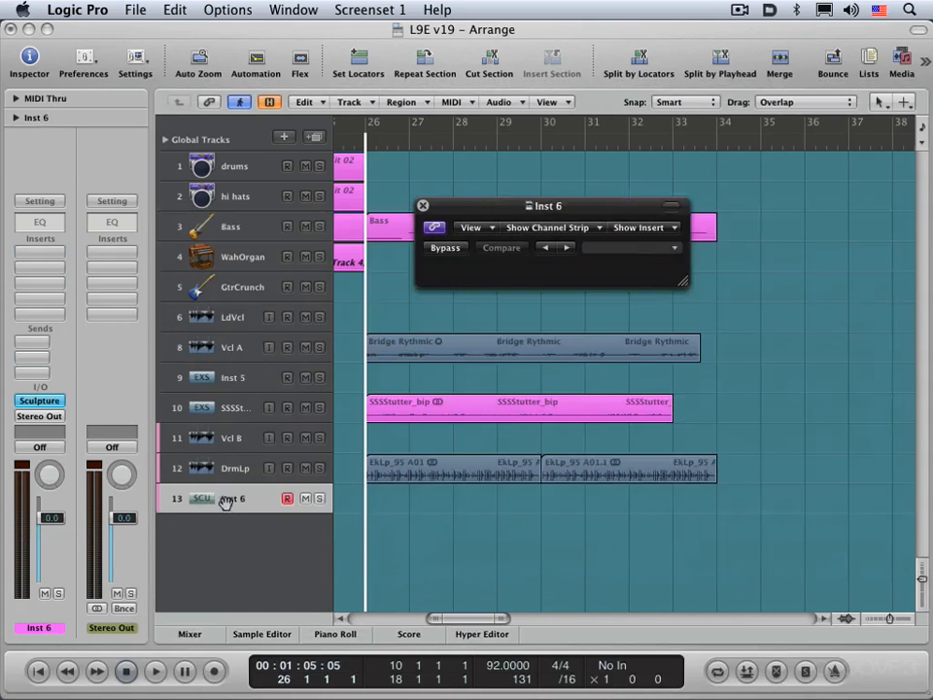
left_click(43, 399)
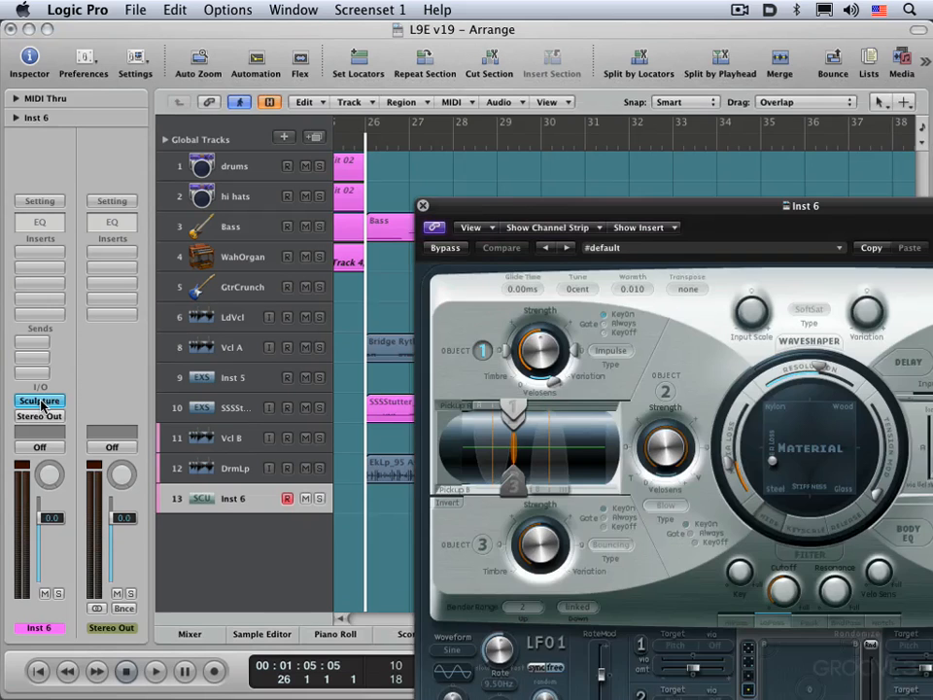
left_click_drag(482, 211, 344, 129)
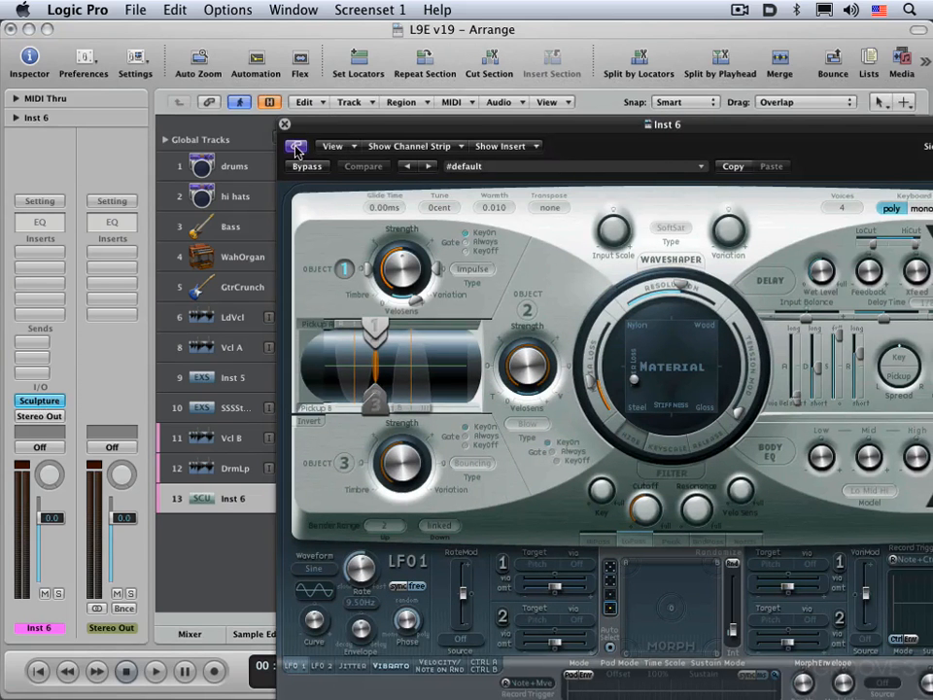
mouse_move(369, 124)
left_mouse_down()
mouse_move(234, 62)
mouse_move(153, 43)
left_mouse_up()
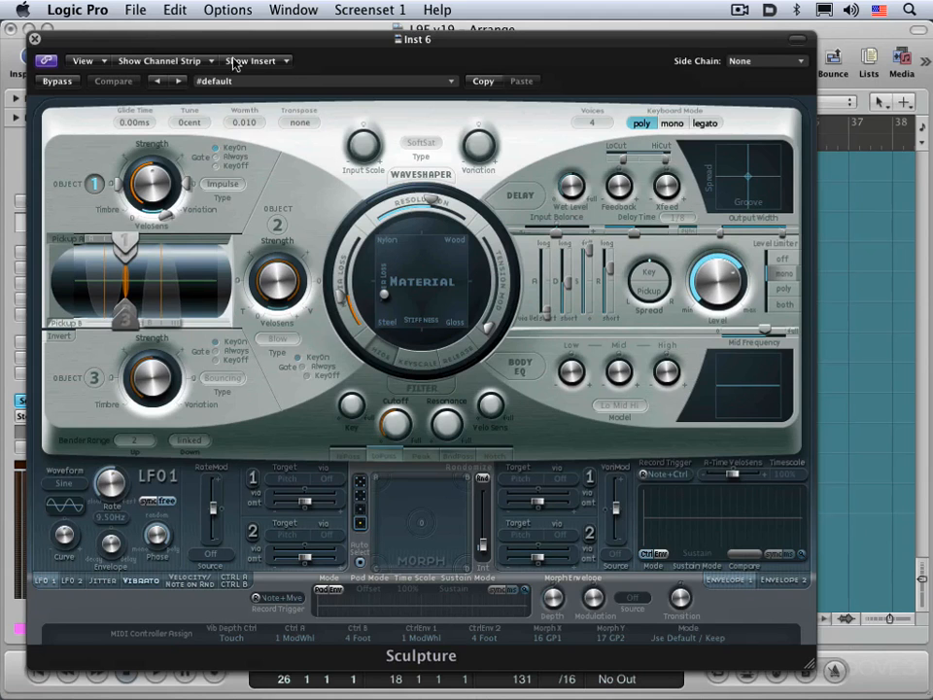
- Browse Sculpture's setting categories and load the Telecaster setting from 08 Plucked Instruments
left_click(352, 87)
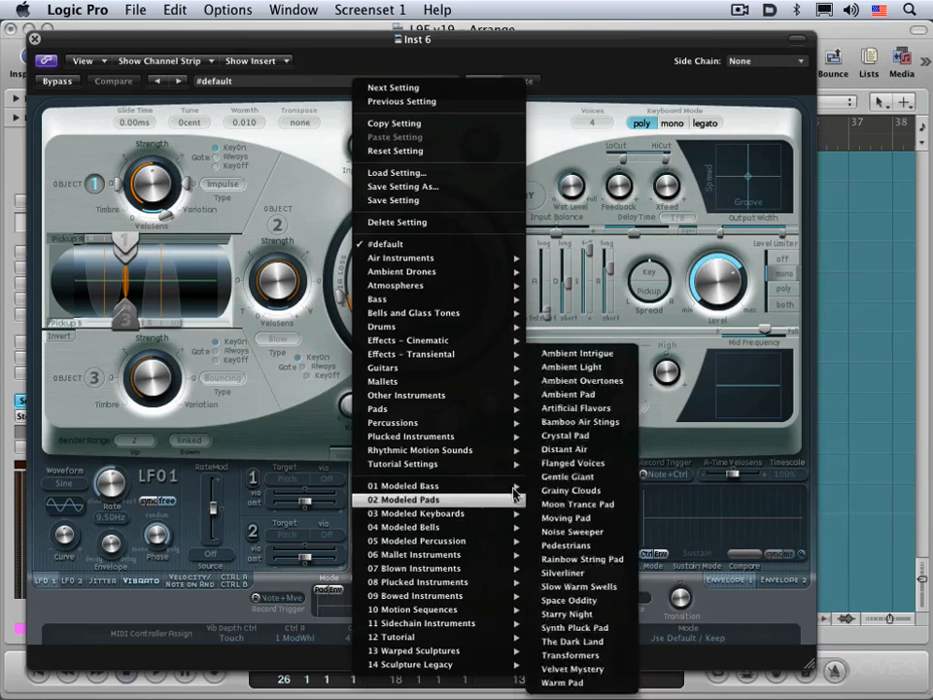
mouse_move(407, 464)
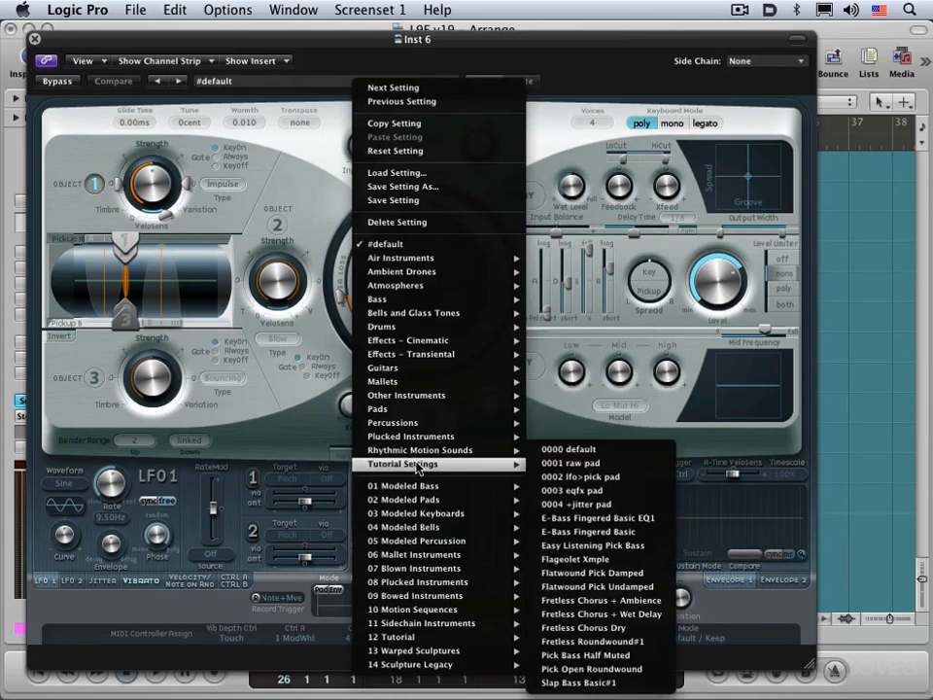
mouse_move(417, 372)
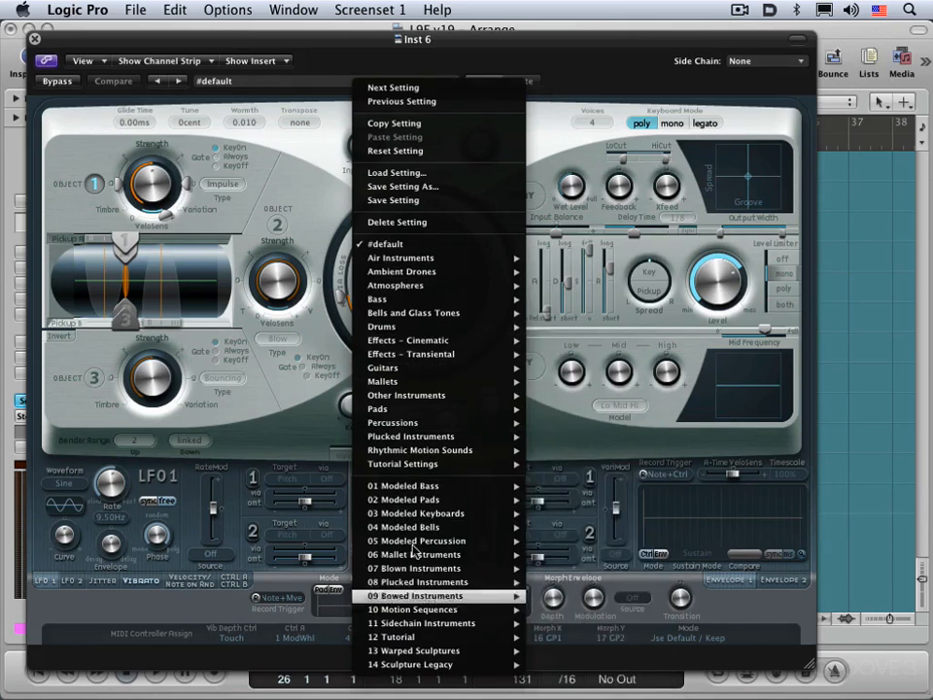
mouse_move(416, 518)
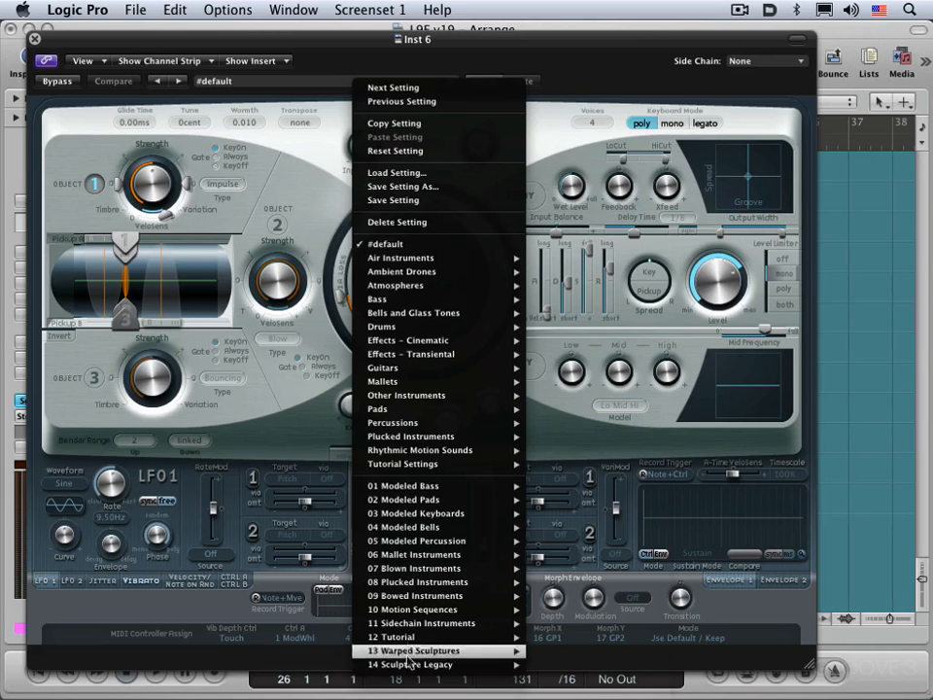
mouse_move(434, 596)
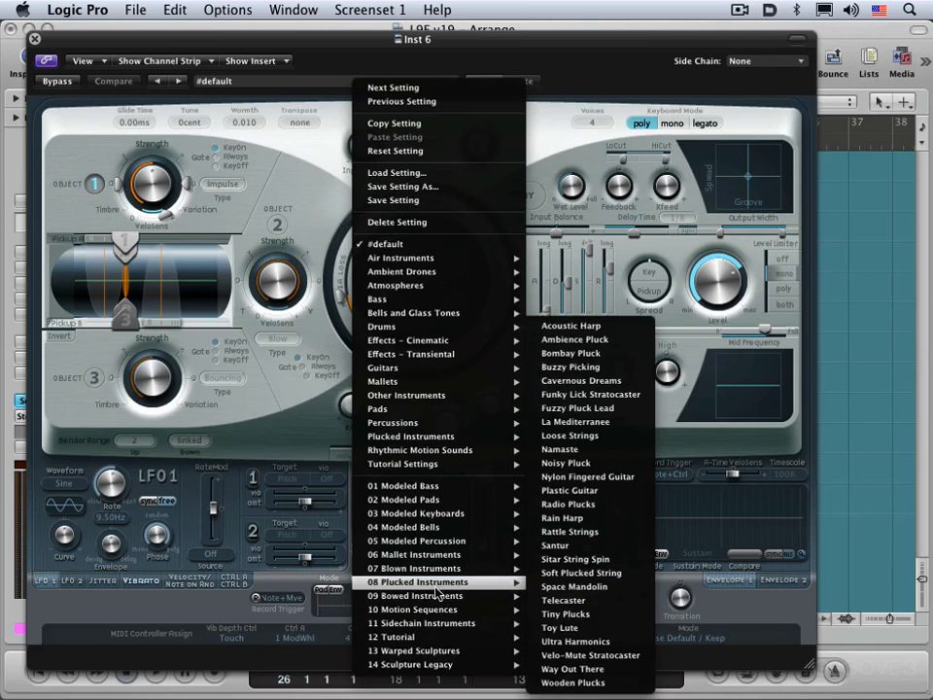
left_click(573, 601)
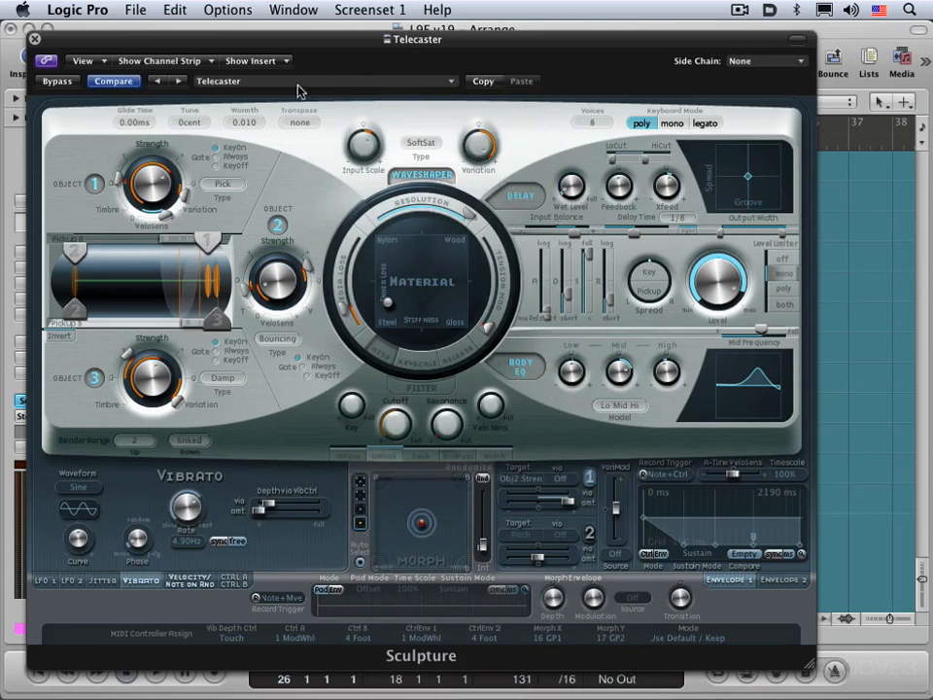
- Step forward two Sculpture settings to Toy Lute, return to Telecaster, and check the next and previous setting commands
left_click(179, 82)
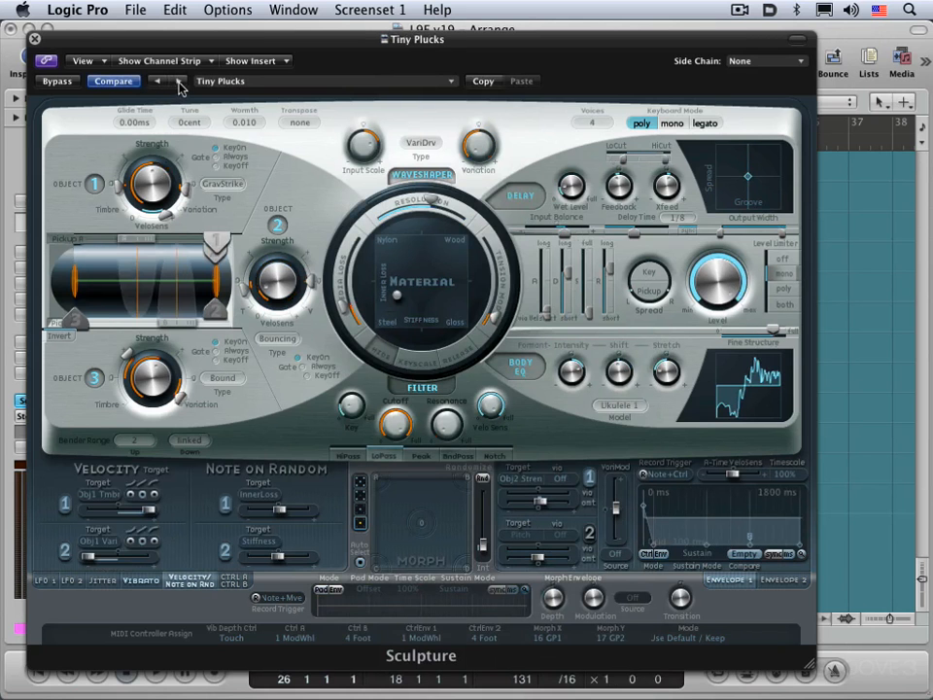
left_click(180, 82)
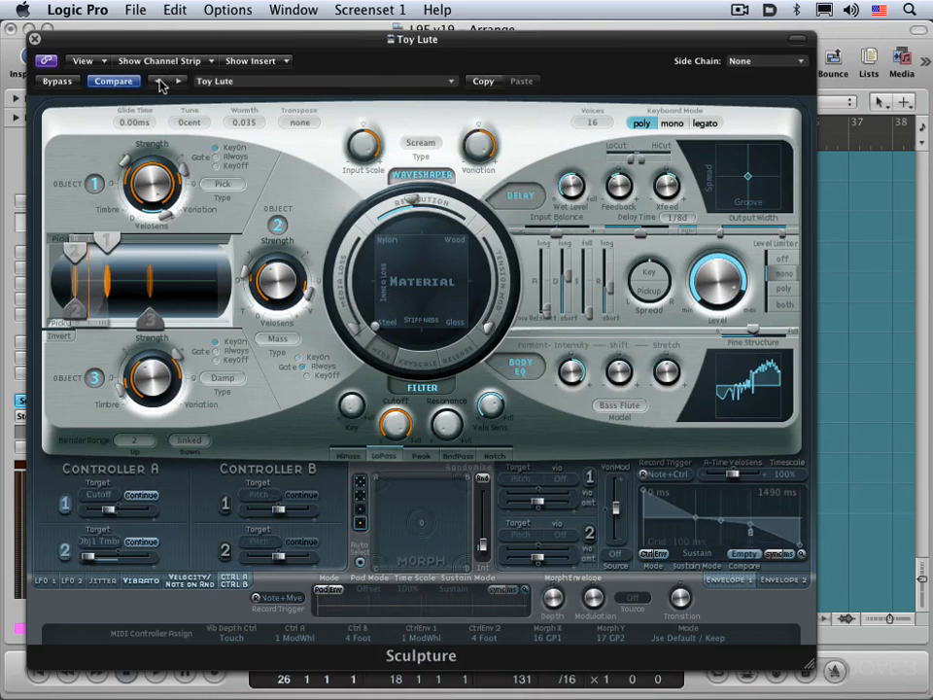
left_click(161, 82)
left_click(161, 82)
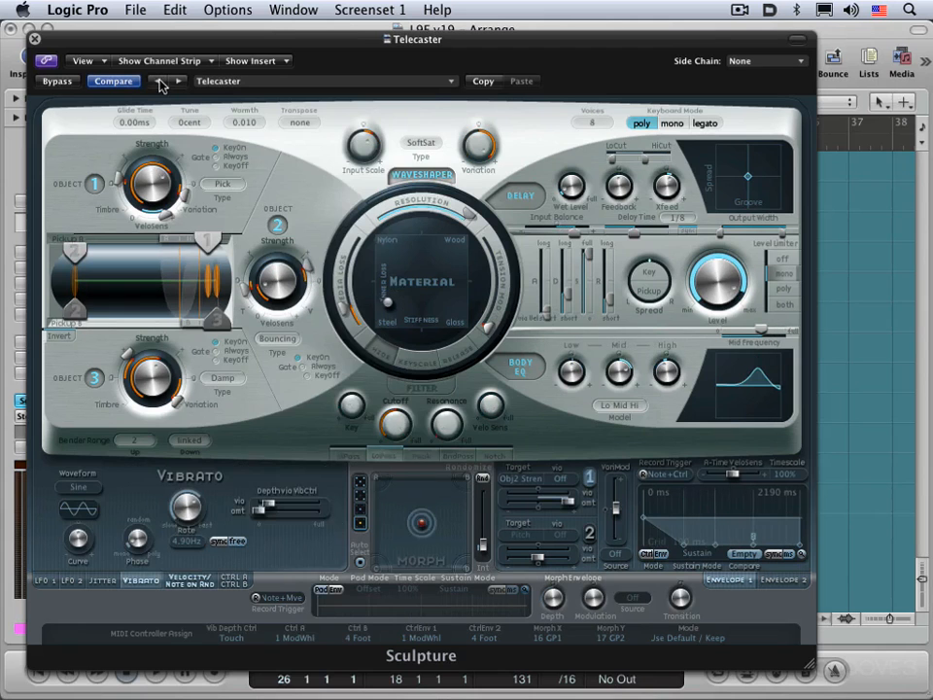
left_click(262, 84)
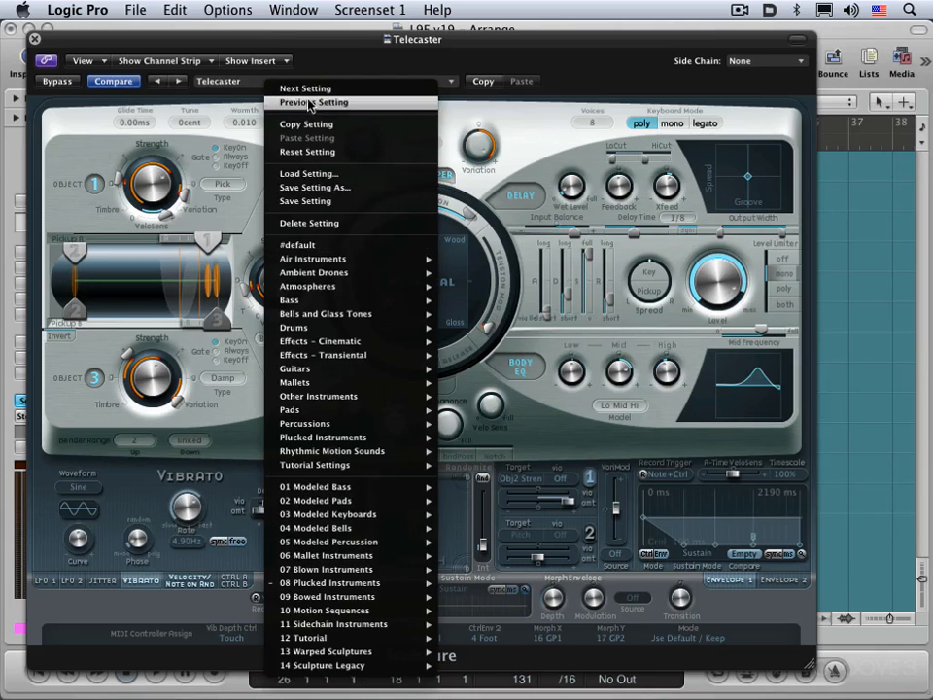
left_click(248, 87)
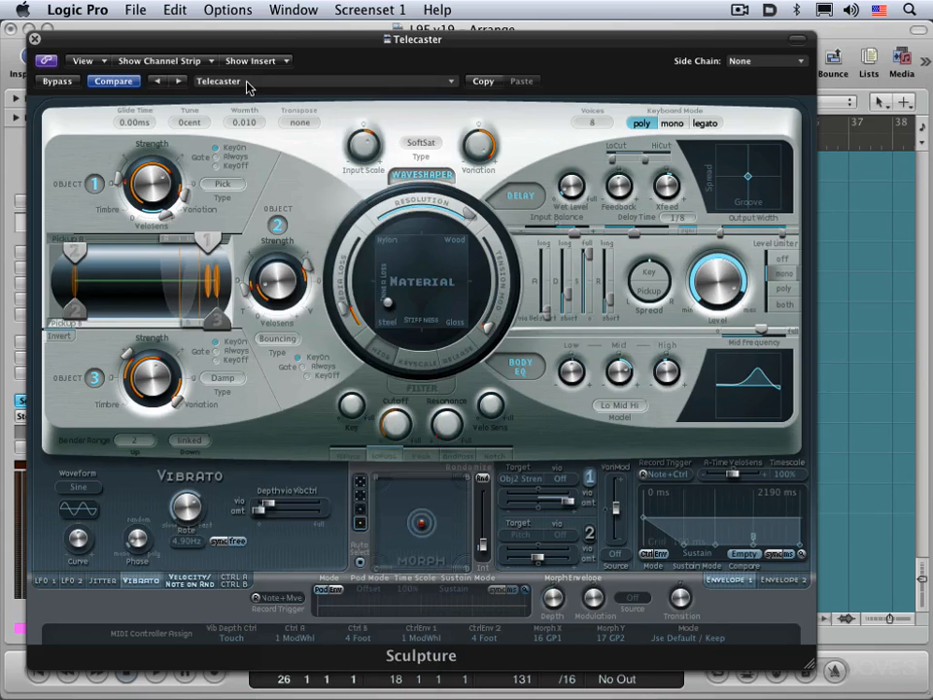
- Move the Sculpture window clear of the channel strips and set the Inst 6 channel volume to -6.0
mouse_move(226, 43)
left_mouse_down()
mouse_move(356, 47)
mouse_move(345, 50)
left_mouse_up()
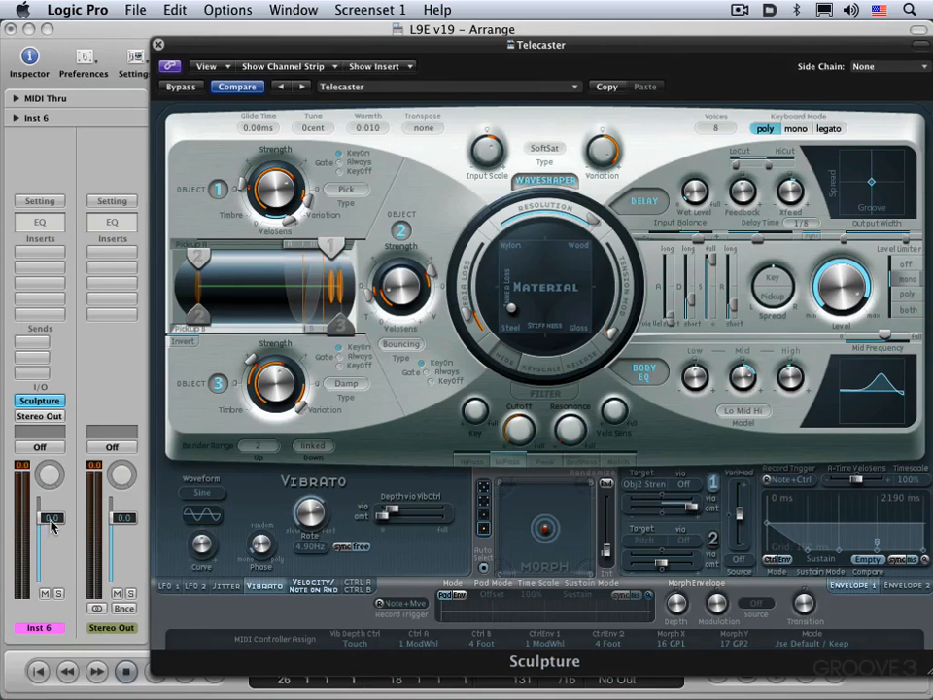
left_click_drag(46, 516, 47, 538)
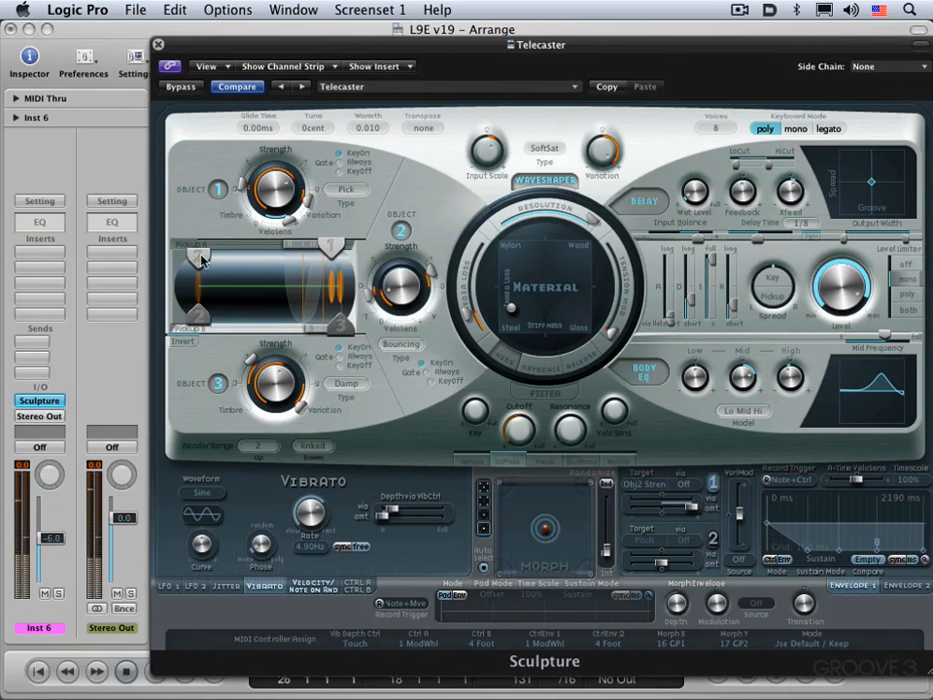
- Bypass and re-enable Sculpture in its window, close that window, and toggle the bypass on and off again from the channel strip
left_click(181, 89)
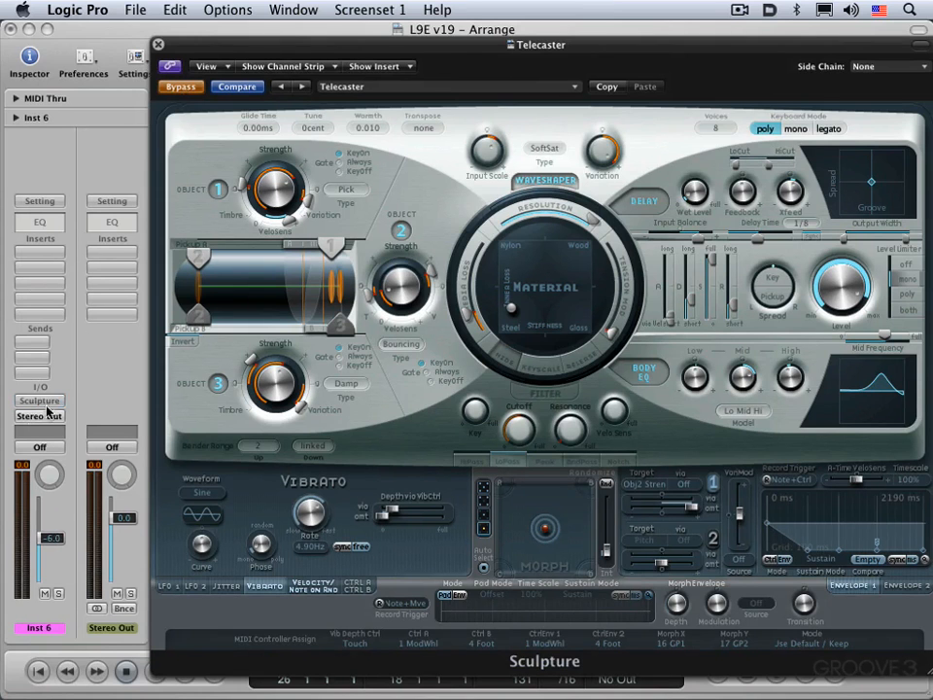
left_click(190, 90)
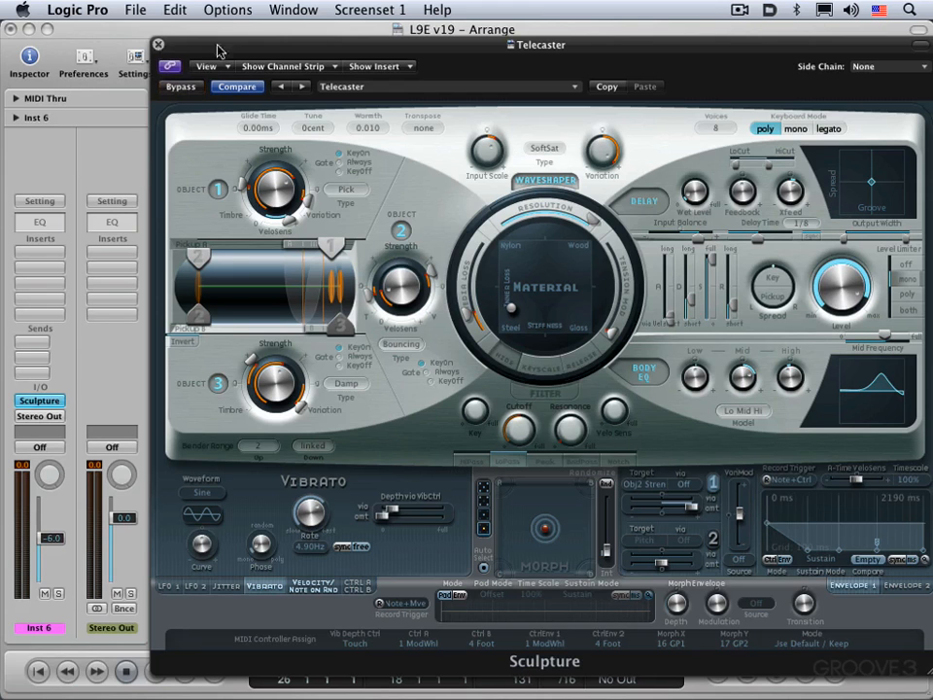
left_click(158, 44)
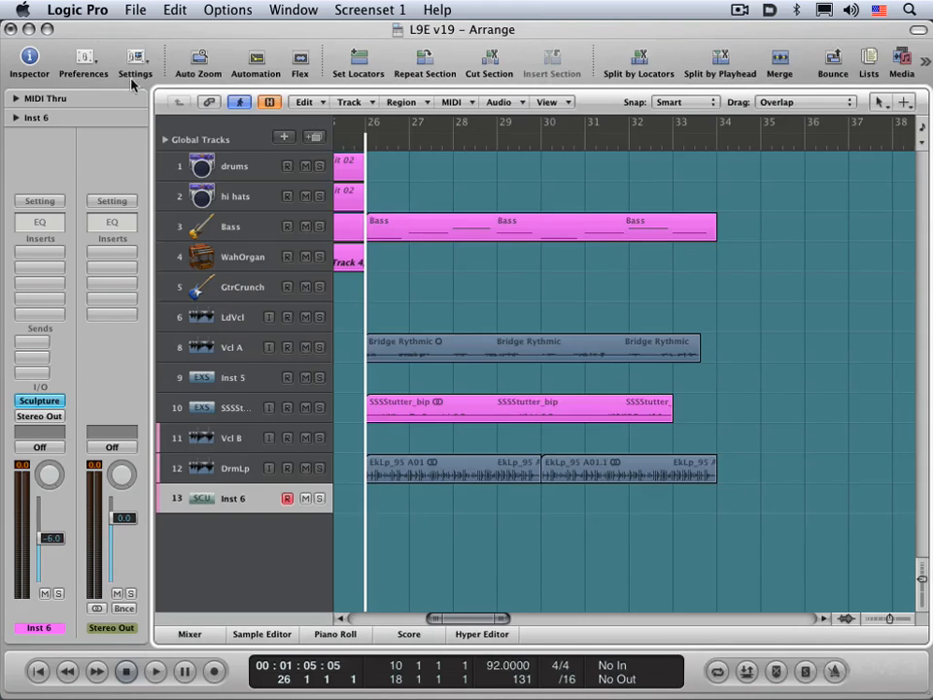
left_click(38, 400, "alt")
left_click(39, 400, "alt")
- Toggle the Bass track's bypassed Chorus insert on and back to bypassed from the channel strip
left_click(236, 228)
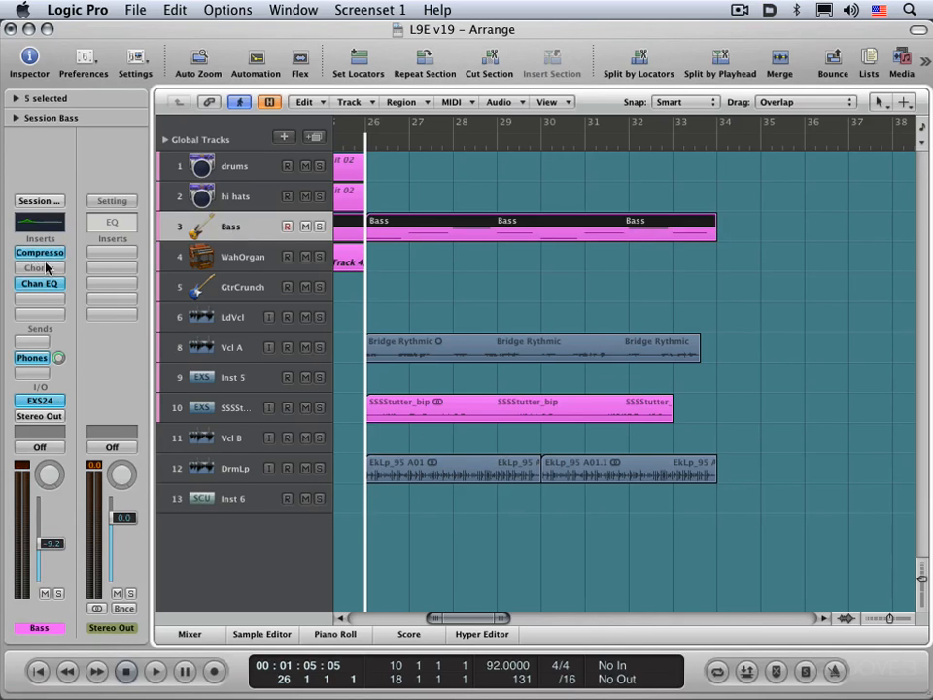
left_click(37, 268, "alt")
left_click(36, 268, "alt")
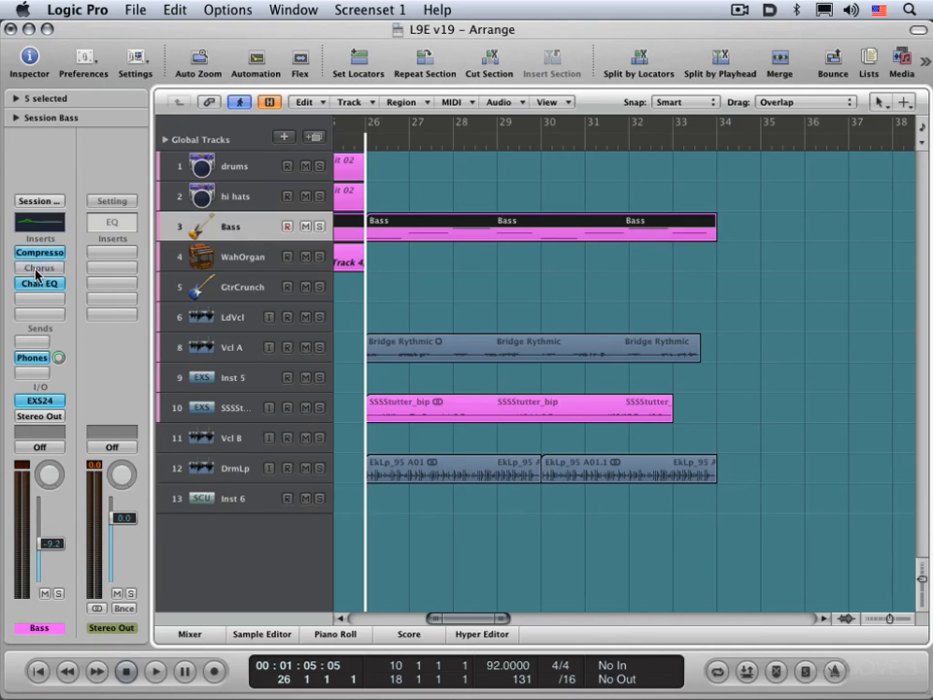
- Reopen the Inst 6 track's Sculpture and reposition its window so it is fully visible
left_click(229, 502)
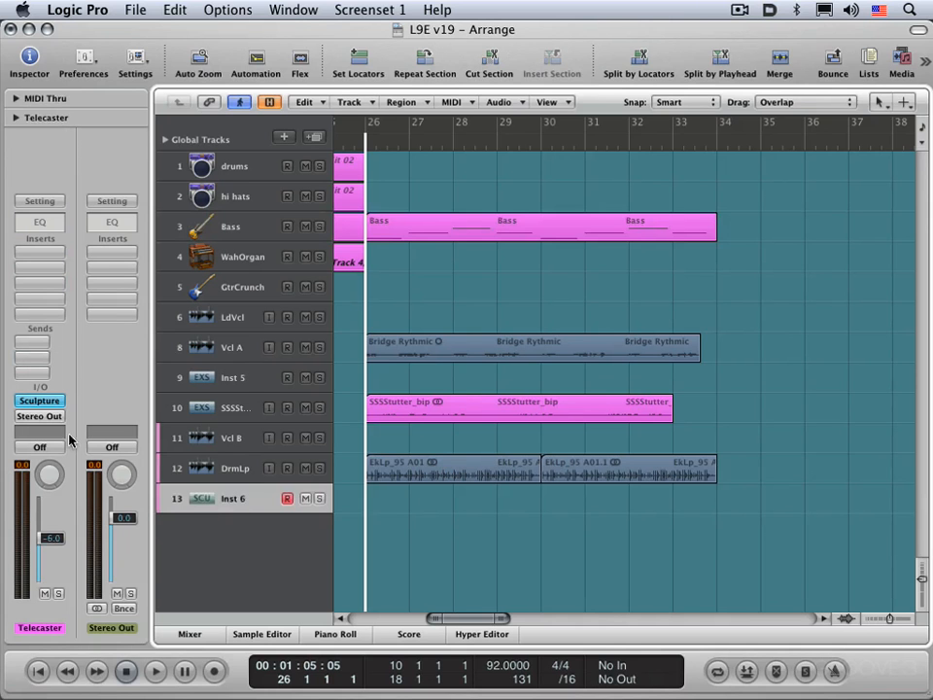
left_click(39, 401)
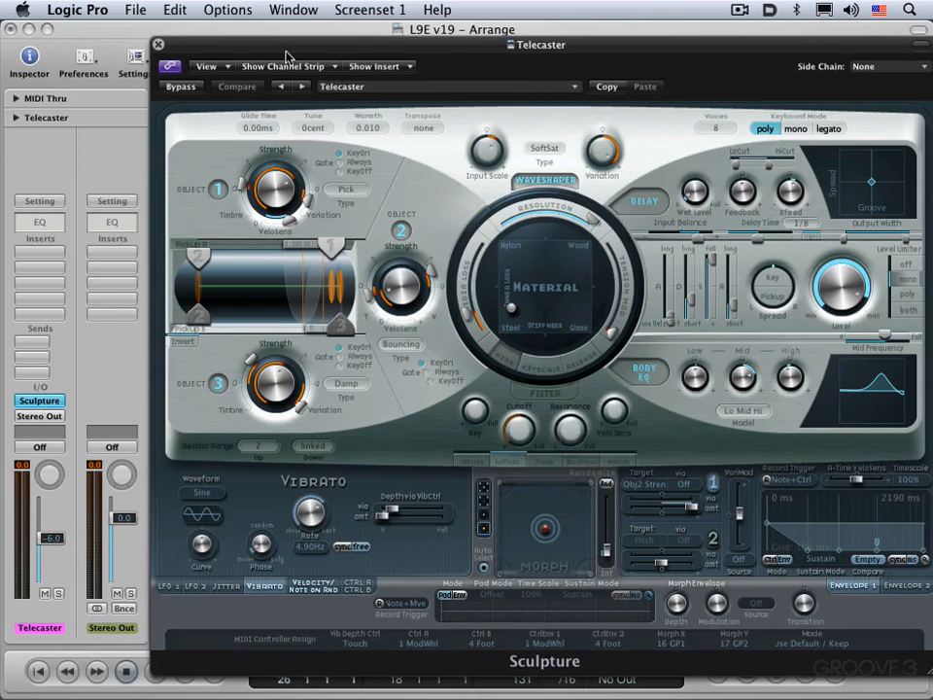
left_click_drag(218, 37, 146, 48)
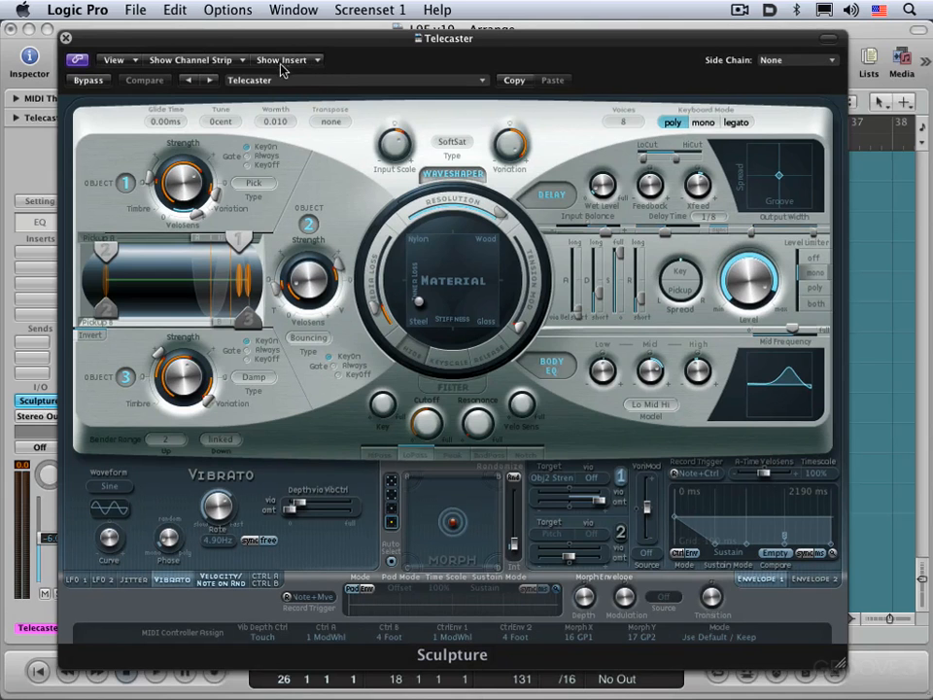
- Show Downtempo Kit 02's Ultrabeat, Flanger and Tape Delay in the linked window, and return it to the Telecaster channel strip
left_click(226, 63)
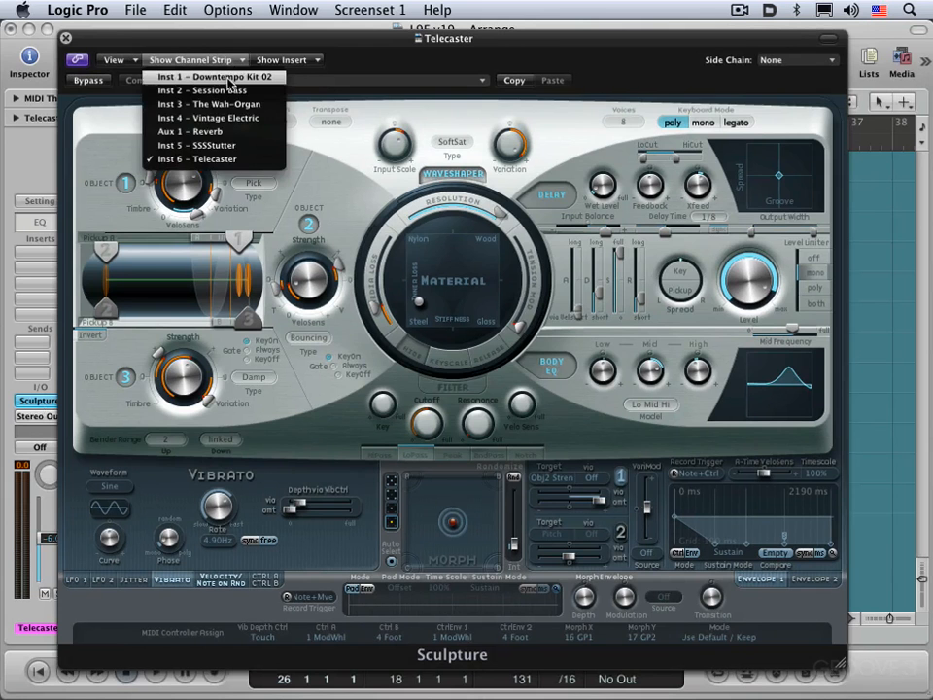
left_click(225, 76)
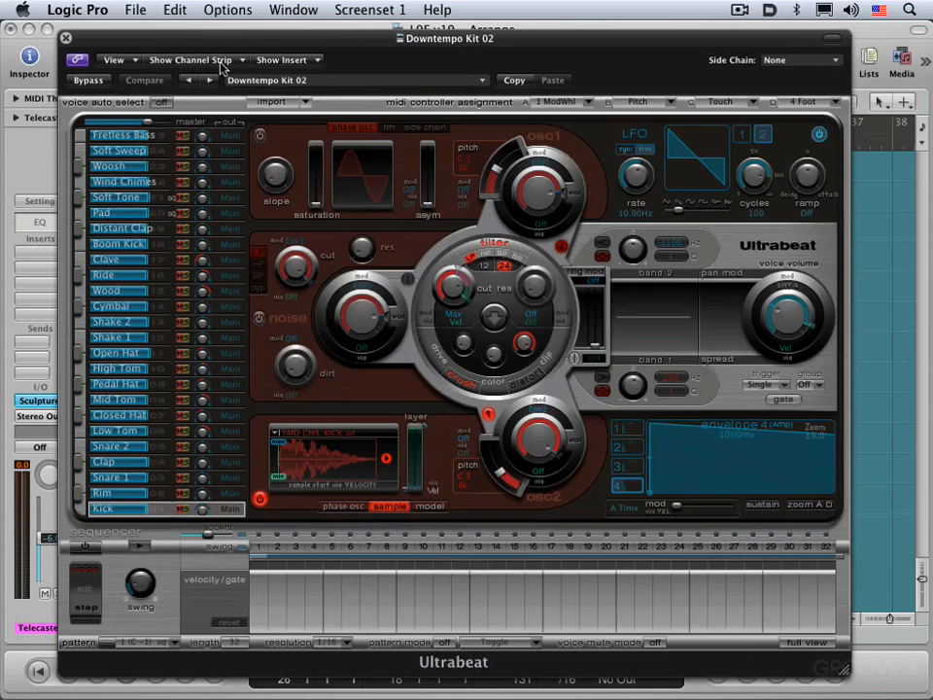
left_click(310, 62)
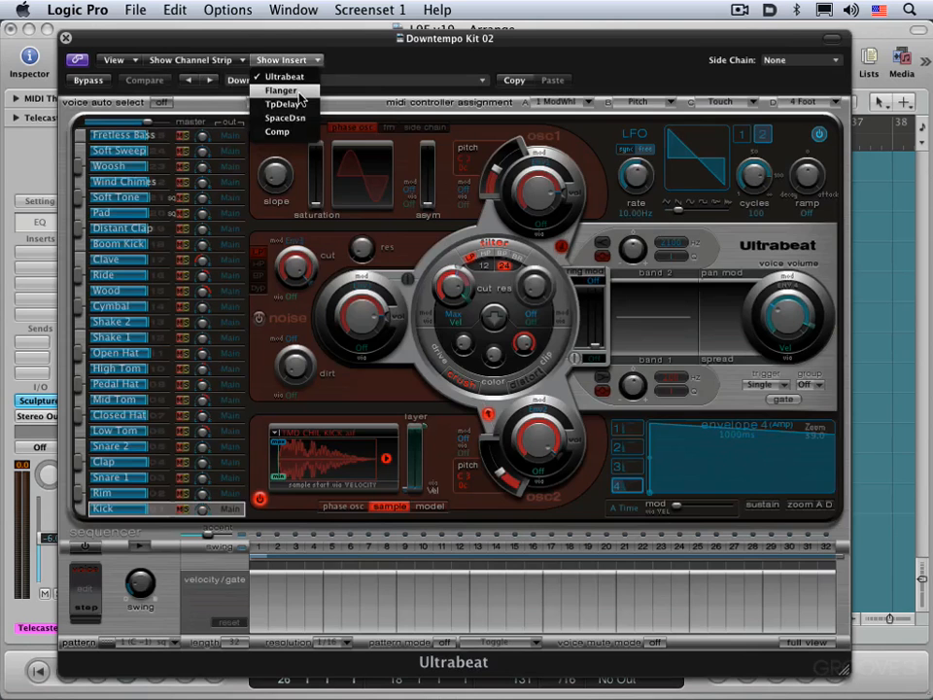
left_click(300, 91)
left_click(305, 60)
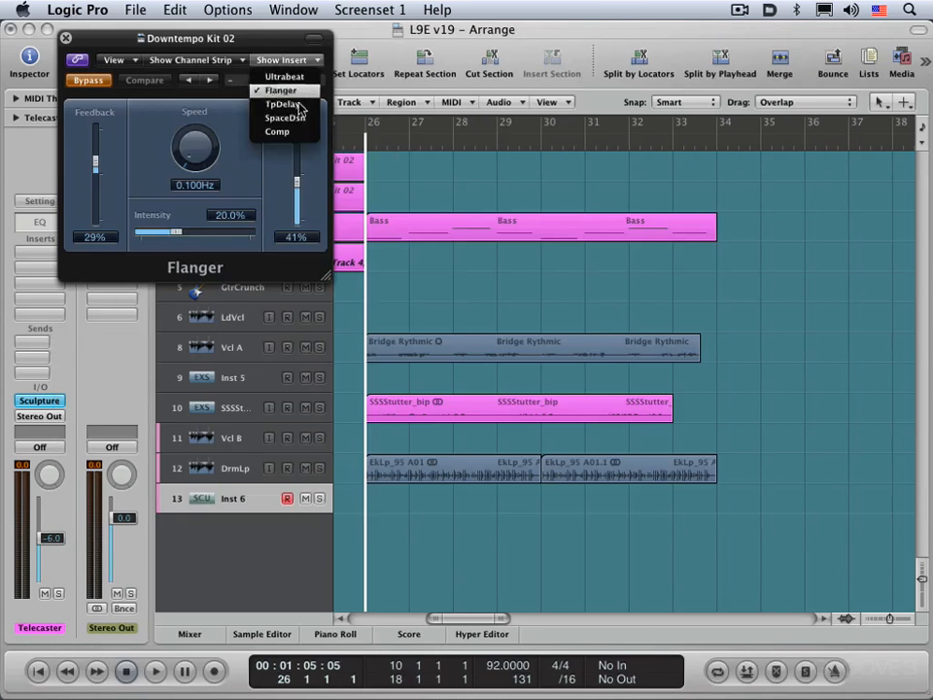
left_click(291, 104)
left_click(160, 60)
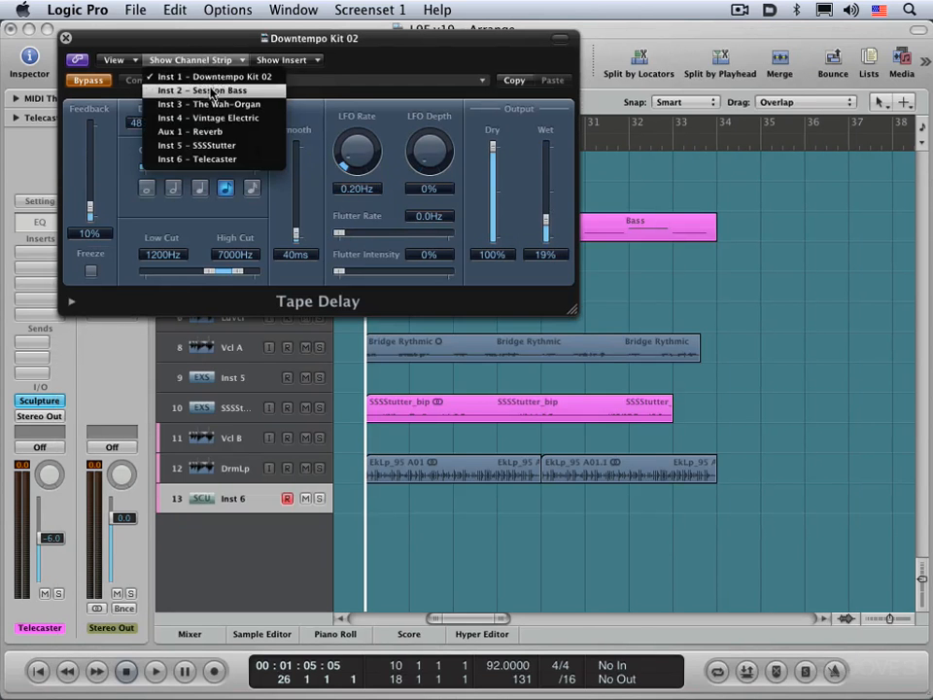
left_click(194, 158)
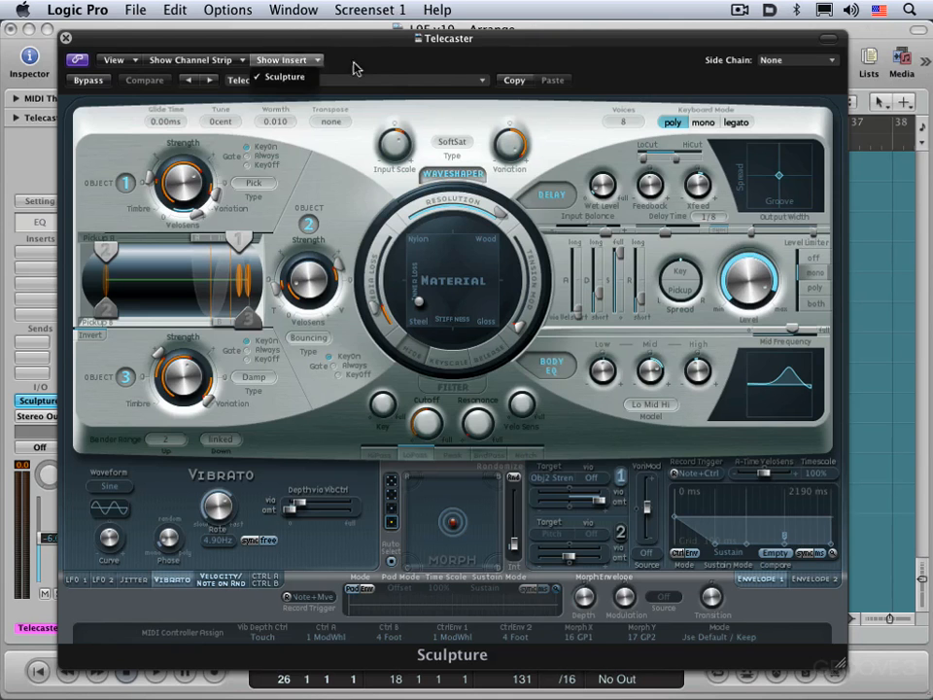
- Switch Sculpture to the Controls view, look through its parameter list, and return to the Editor view
left_click(118, 61)
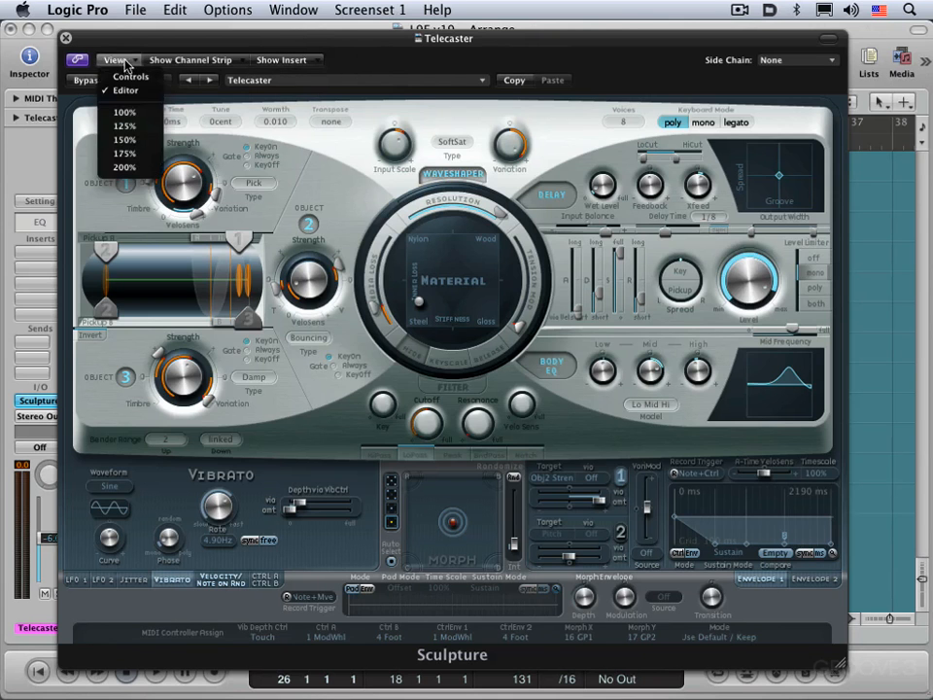
left_click(131, 74)
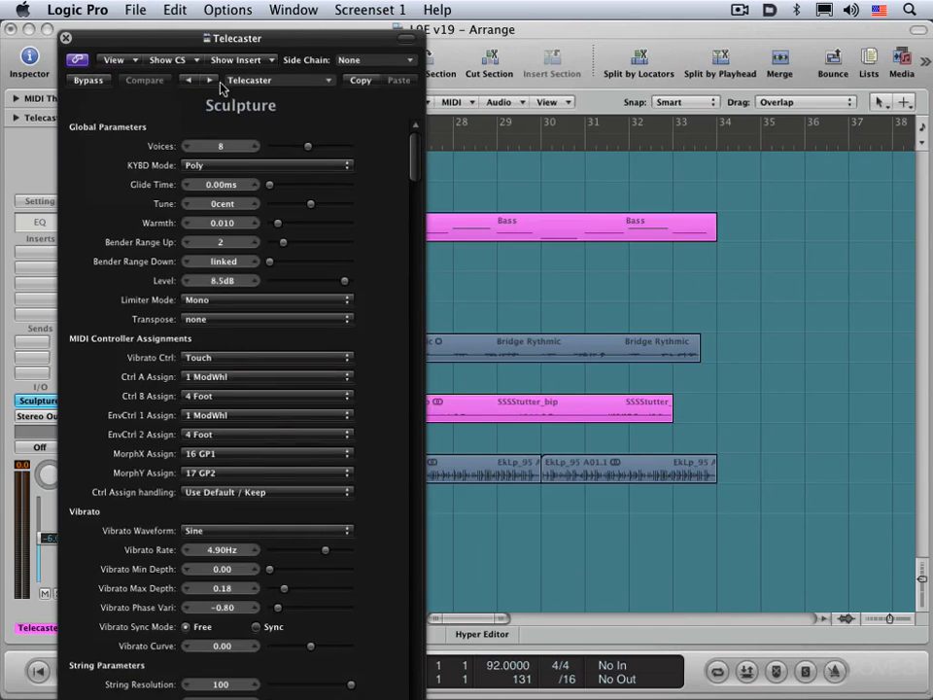
scroll(259, 420, "down", 15)
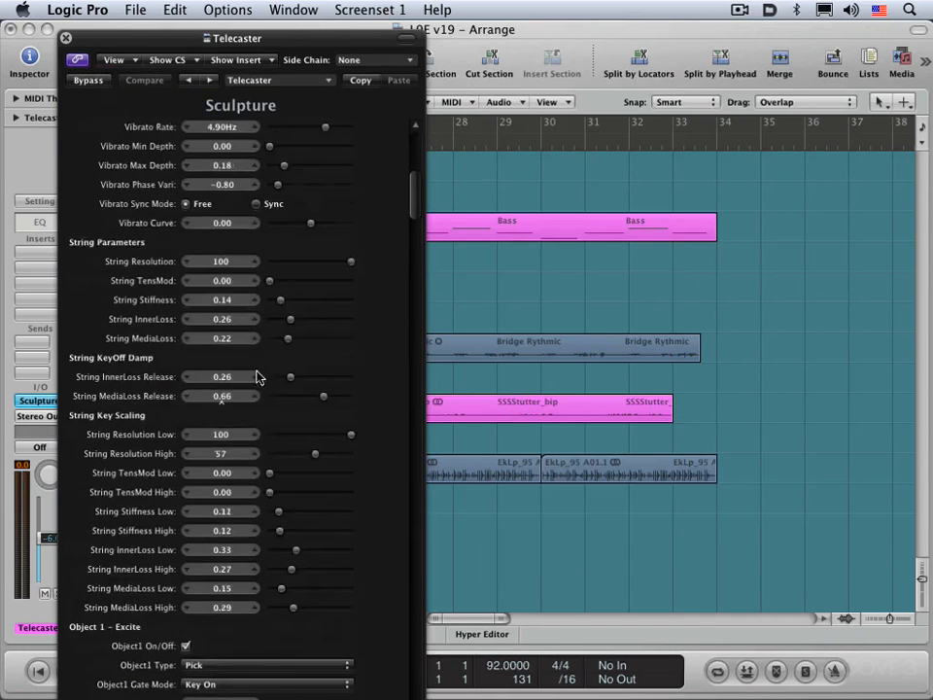
scroll(127, 59, "up", 15)
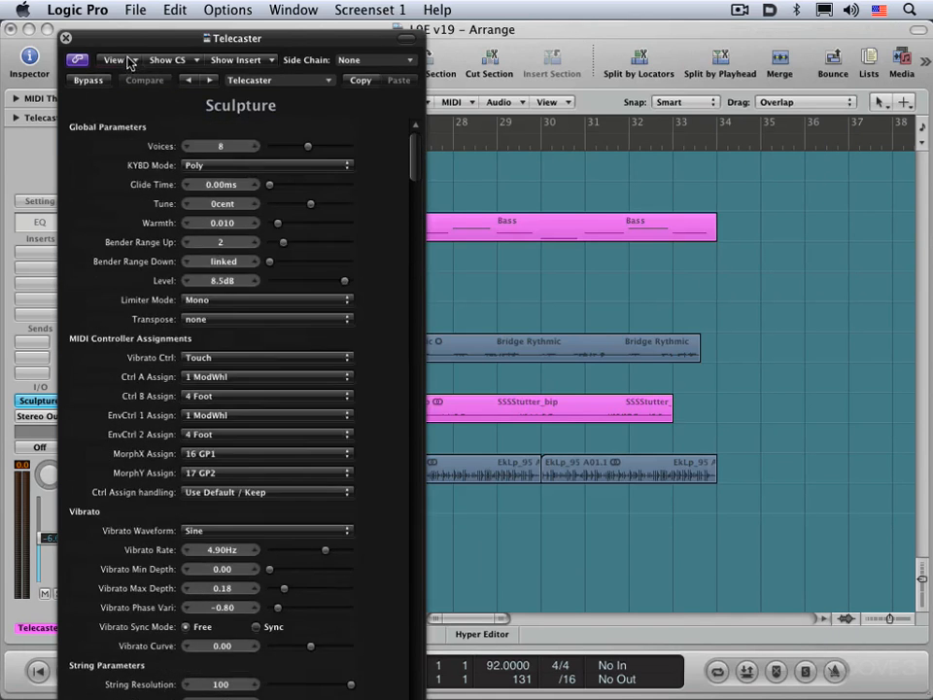
left_click(129, 62)
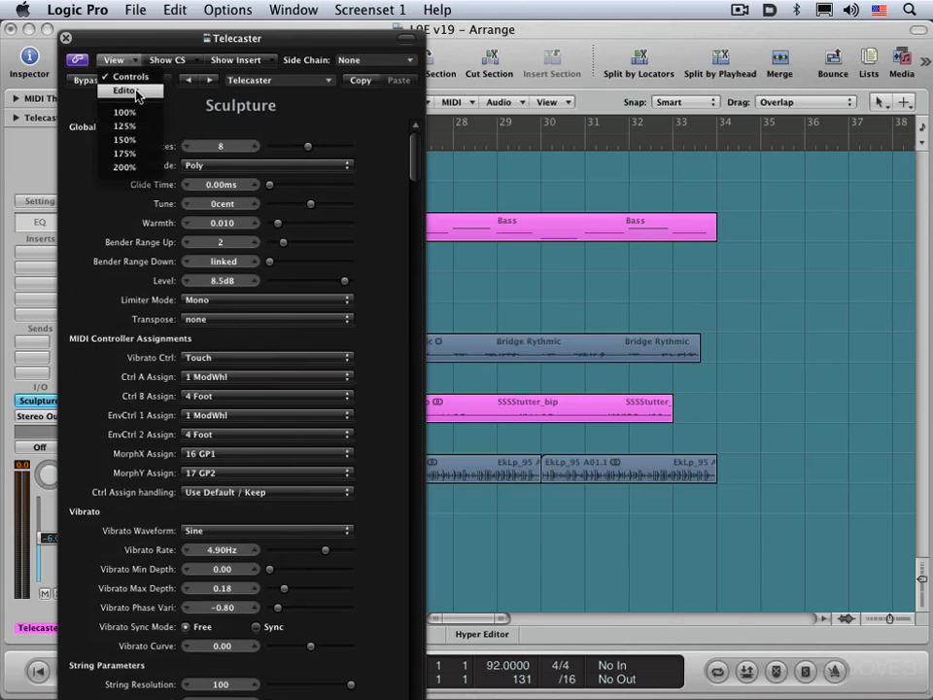
left_click(126, 90)
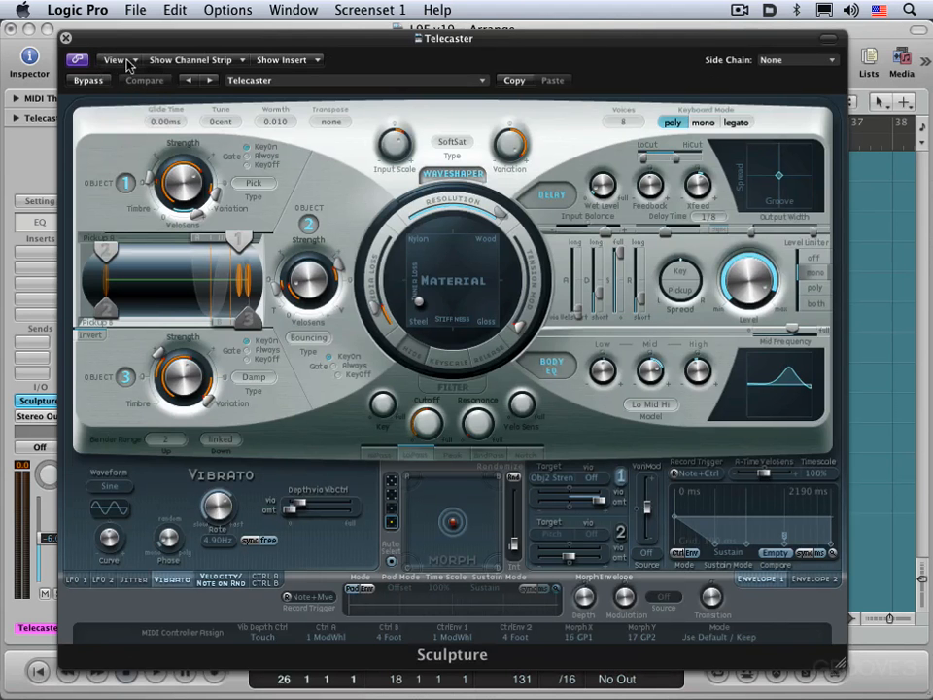
- Check the available plug-in window sizes and move the Sculpture window clear of the channel strips
left_click(129, 61)
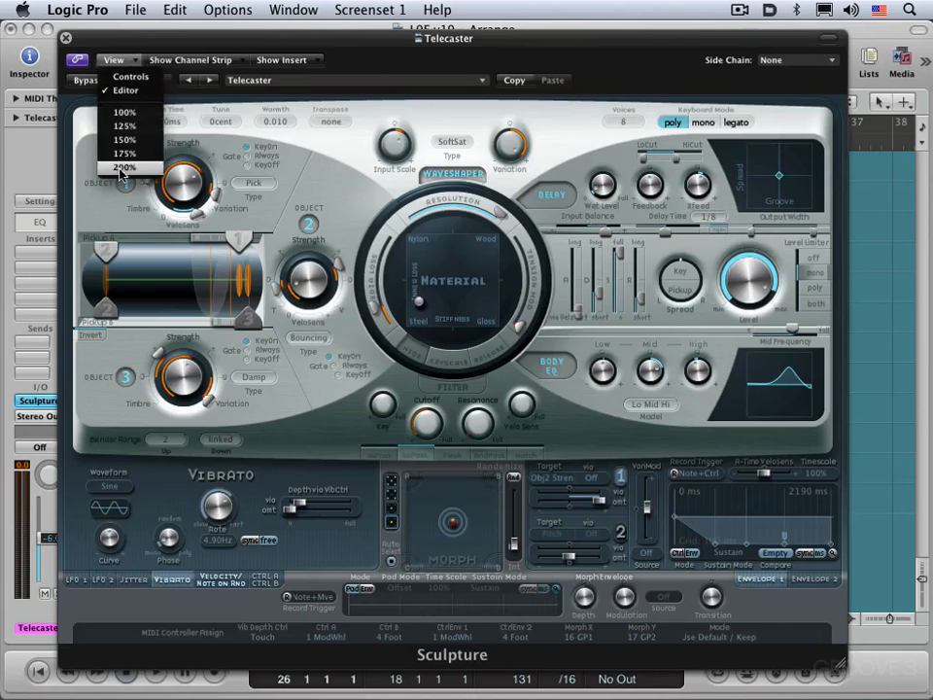
left_click(368, 73)
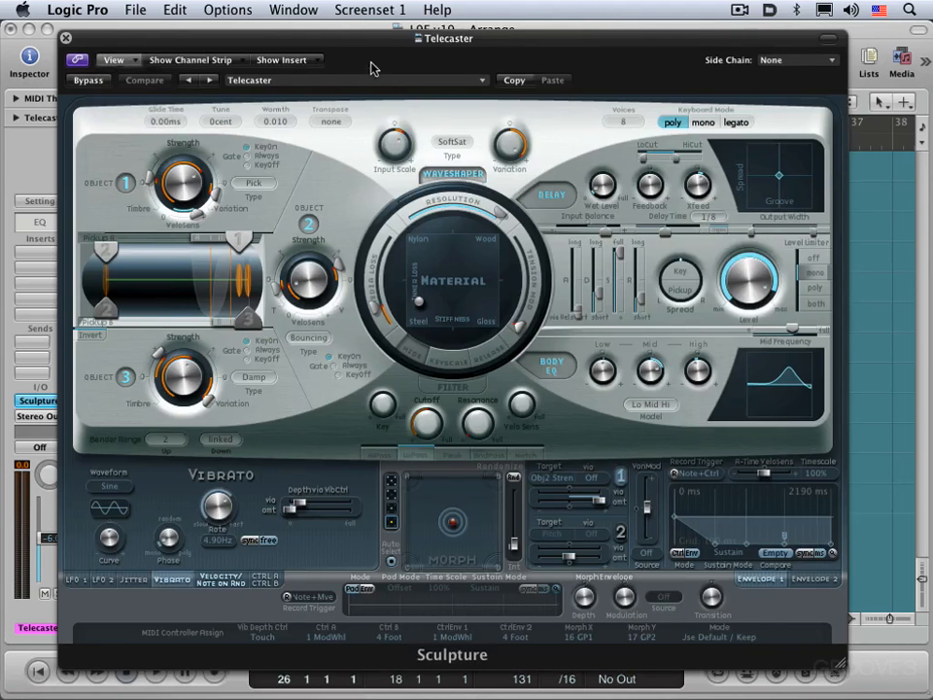
left_click_drag(97, 45, 289, 74)
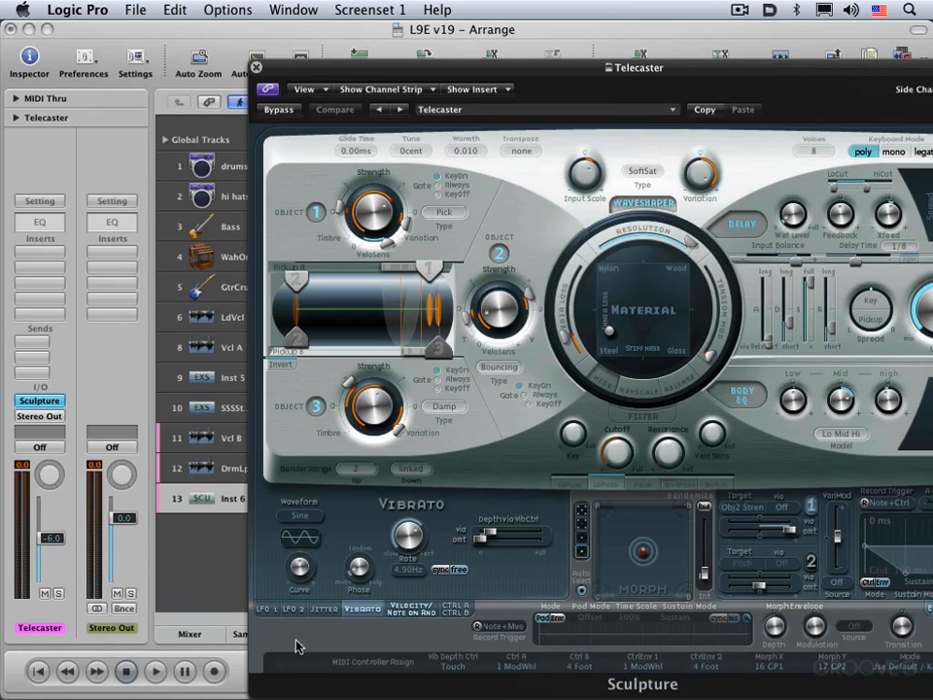
- Show the Bass track's Compressor and examine its extended parameters and the available side chain sources
left_click(222, 227)
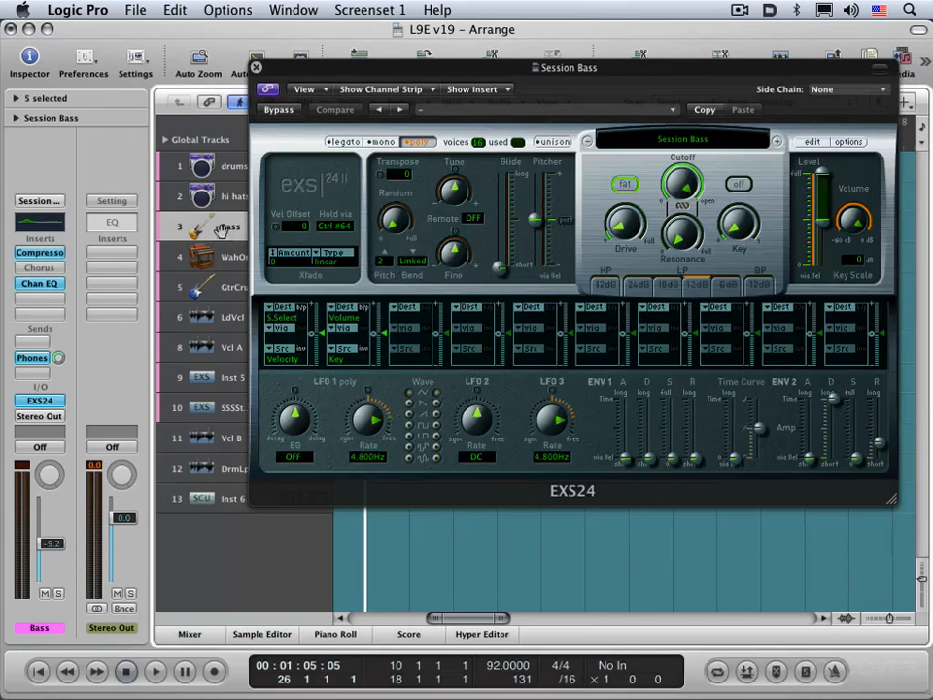
left_click(40, 254)
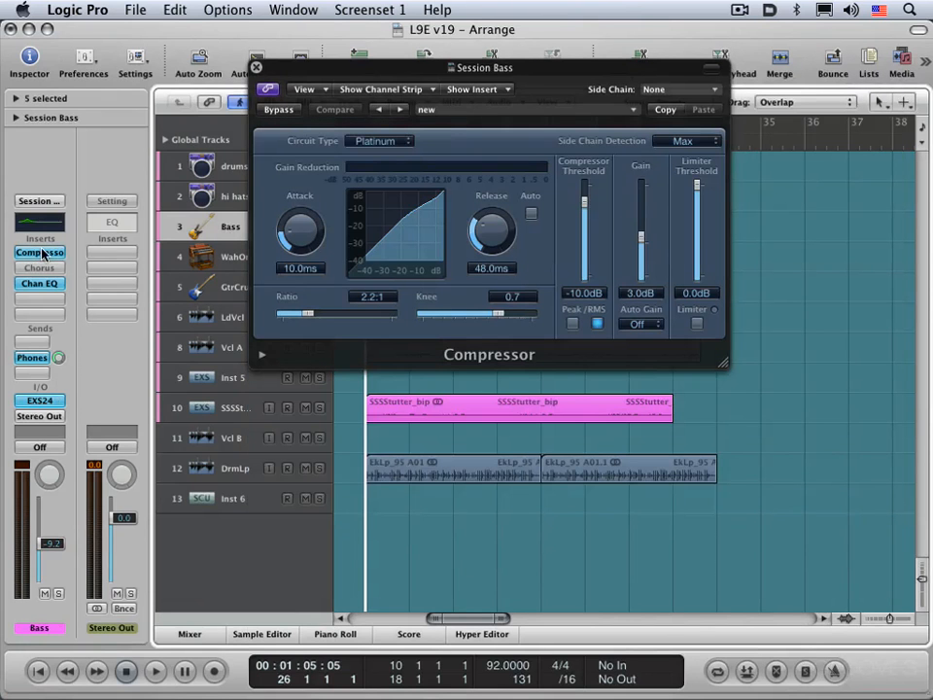
left_click(261, 356)
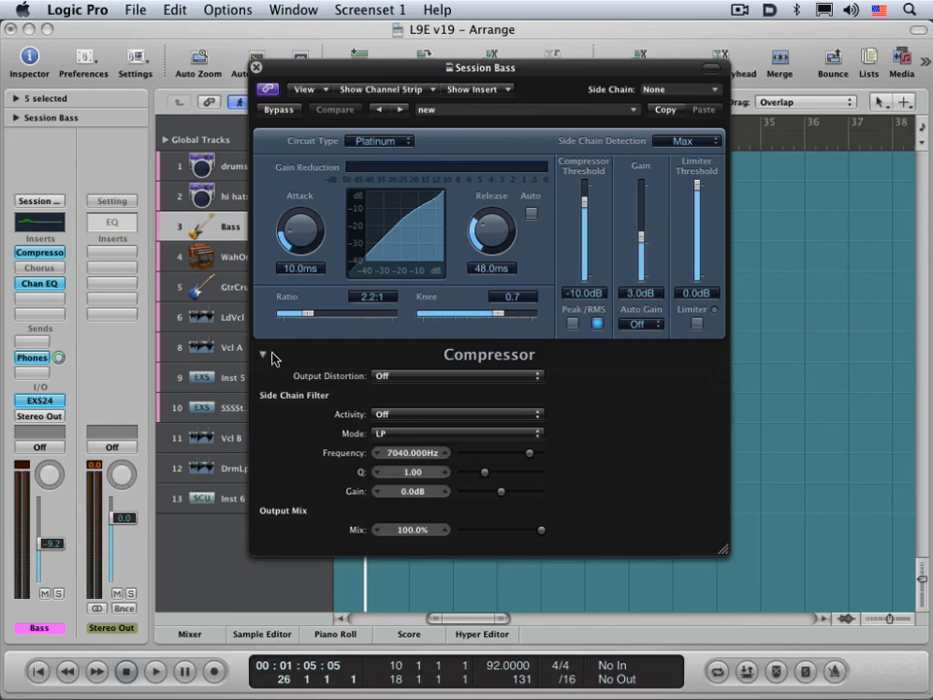
left_click(686, 90)
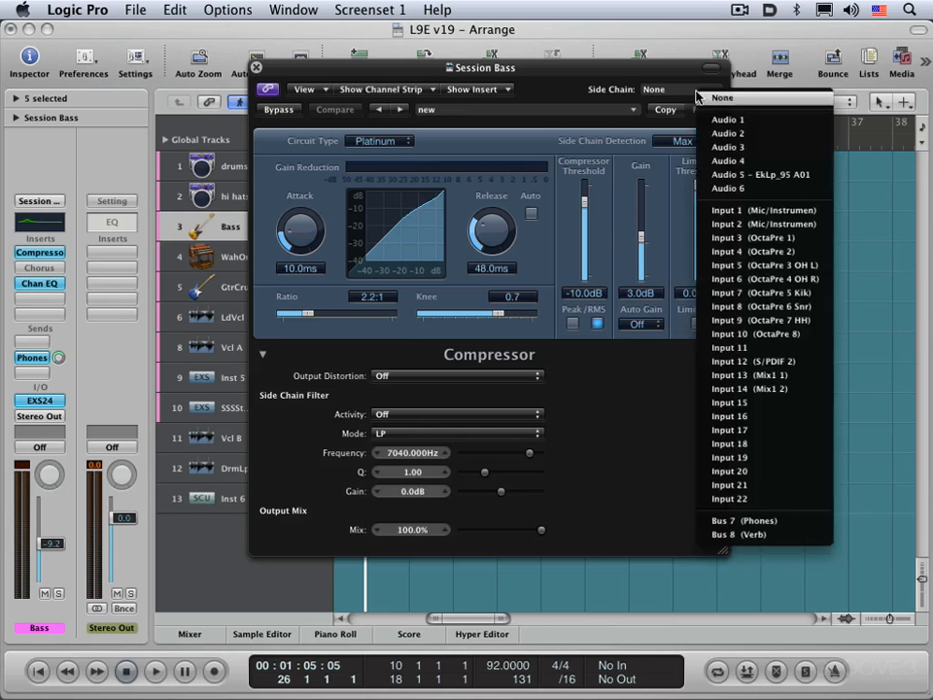
left_click(632, 401)
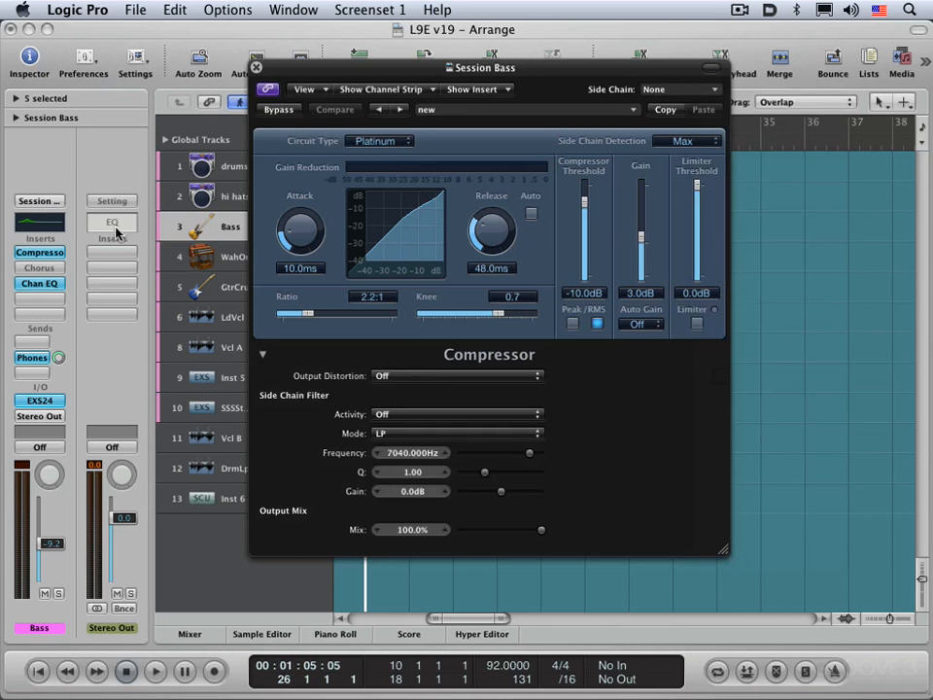
- Collapse the Compressor's extended parameters, switch back to the Inst 6 track's Sculpture and close its window
left_click(263, 354)
left_click(236, 500)
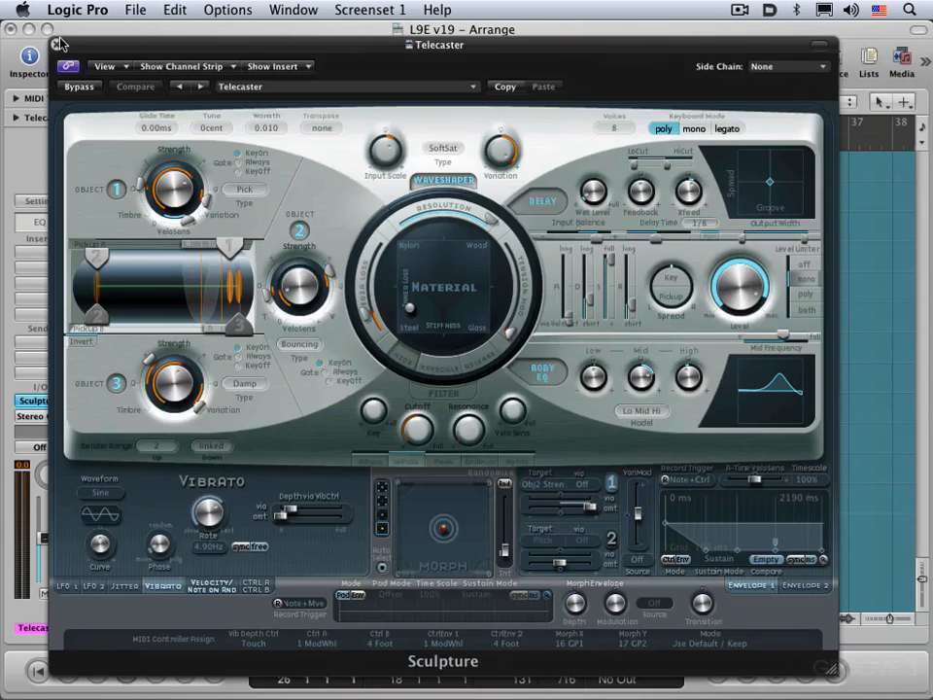
left_click(56, 46)
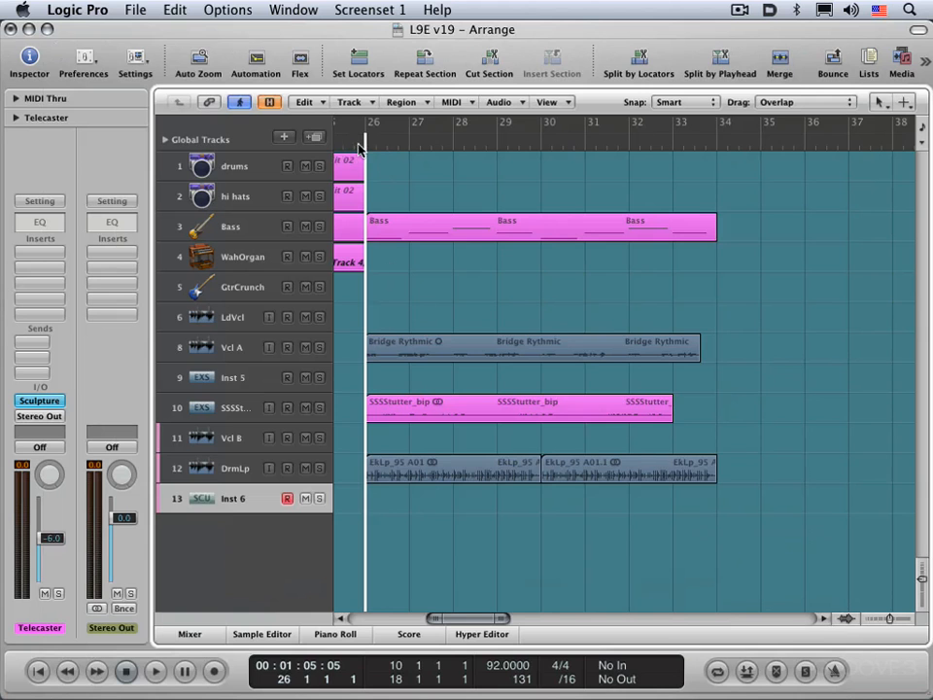
- Play from bar 25 with Inst 6 record-enabled, stop just before bar 30, and copy the Telecaster region to bar 30
left_click(340, 146)
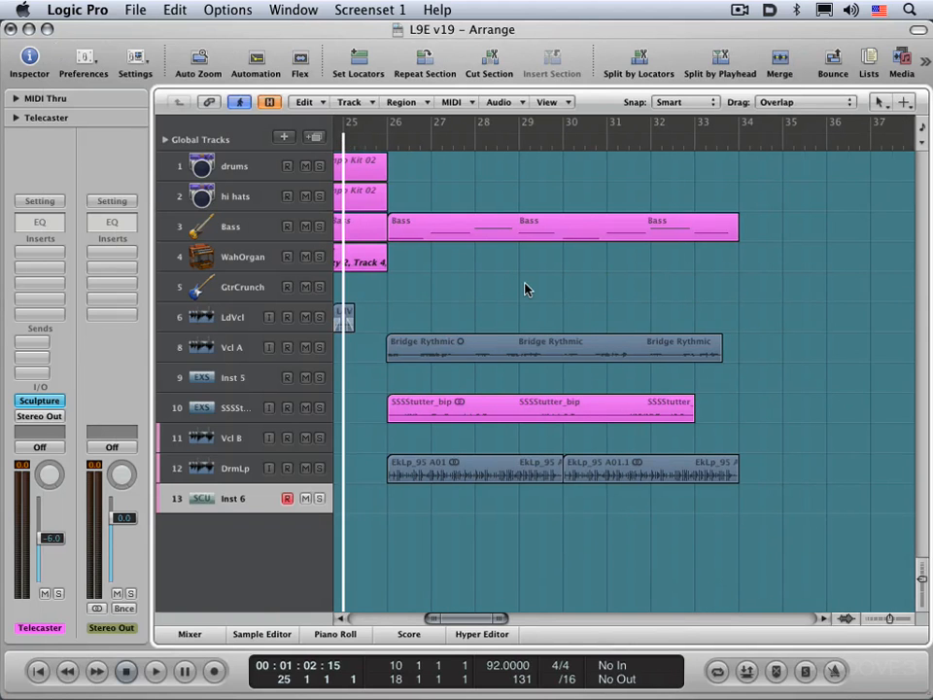
key("space")
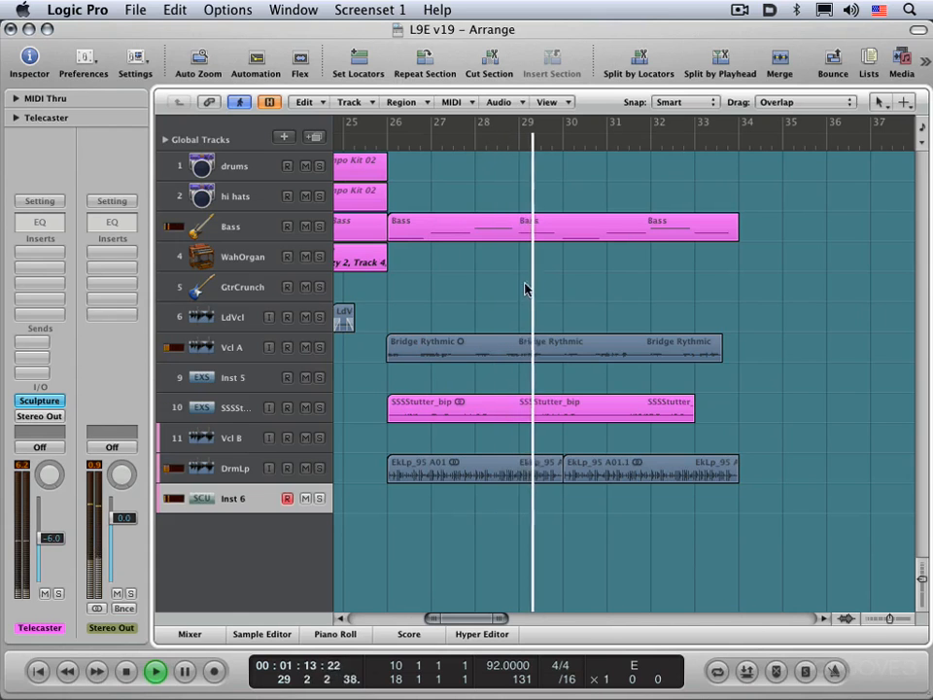
key("space")
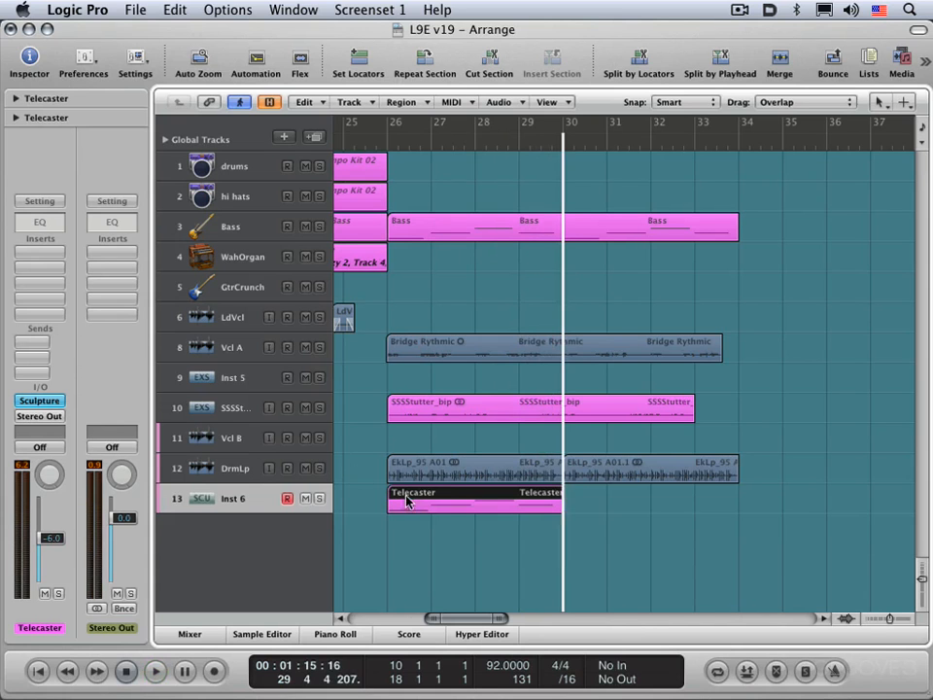
left_click_drag(407, 500, 583, 499)
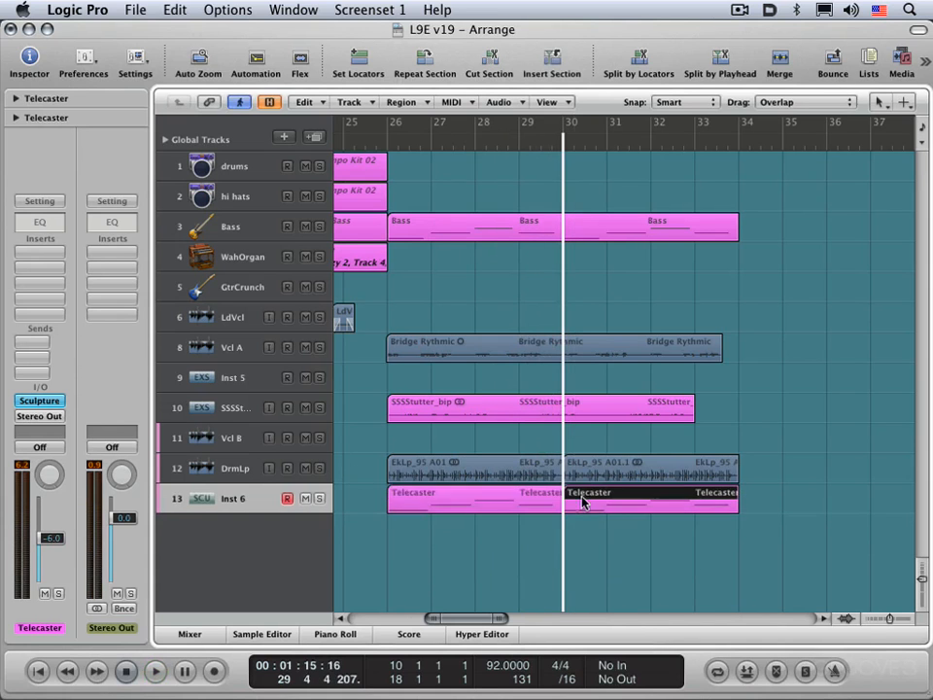
left_click(223, 506)
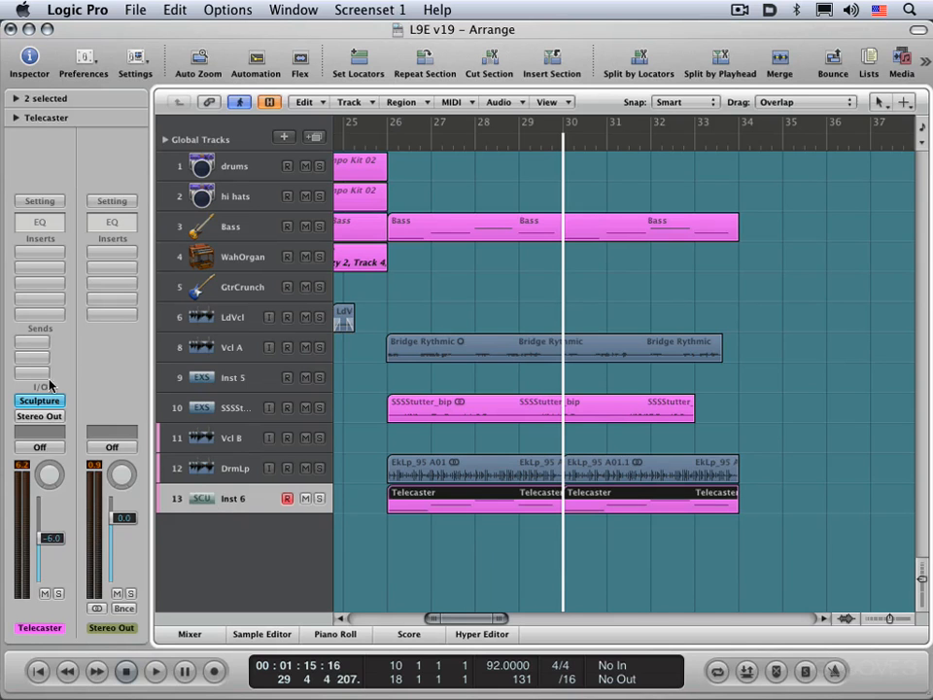
- Insert a stereo Amp Designer in the Telecaster channel strip's first insert slot and reposition its window to see the whole interface
left_click(41, 255)
mouse_move(58, 268)
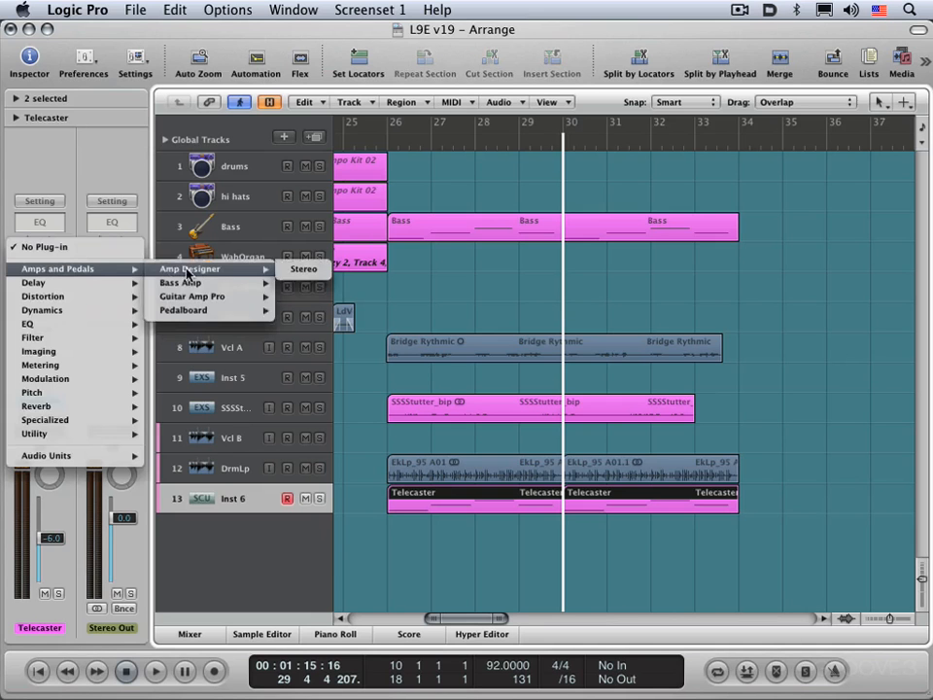
left_click(187, 274)
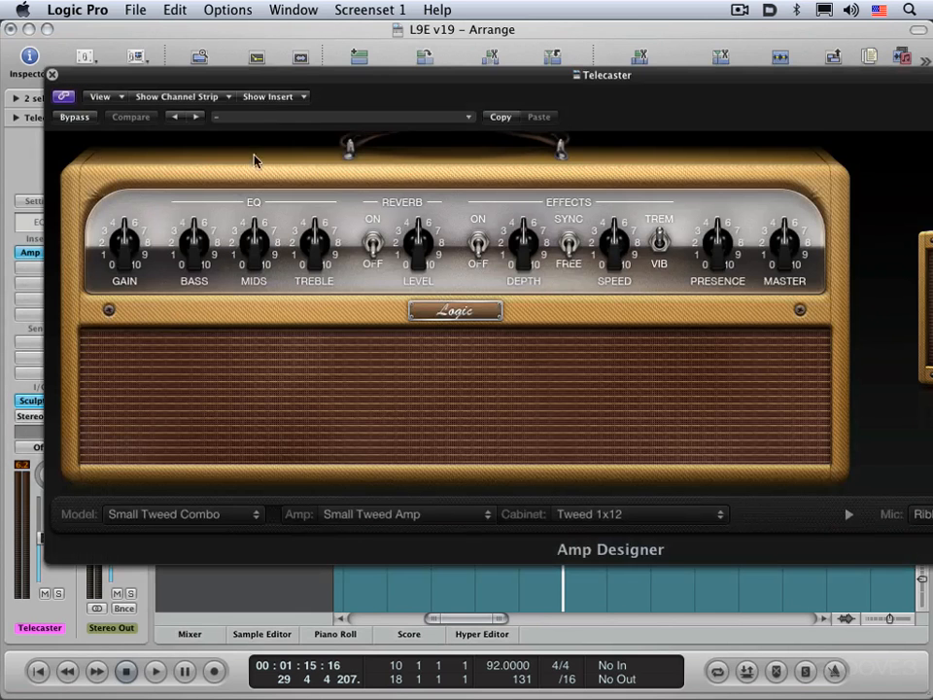
left_click_drag(281, 84, 289, 21)
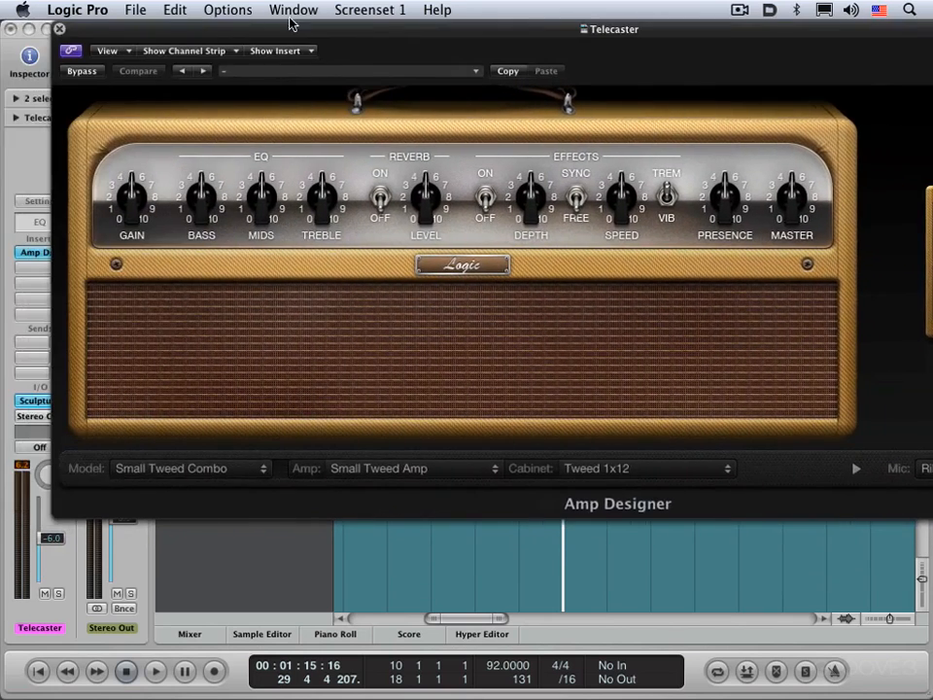
left_click_drag(223, 35, 7, 15)
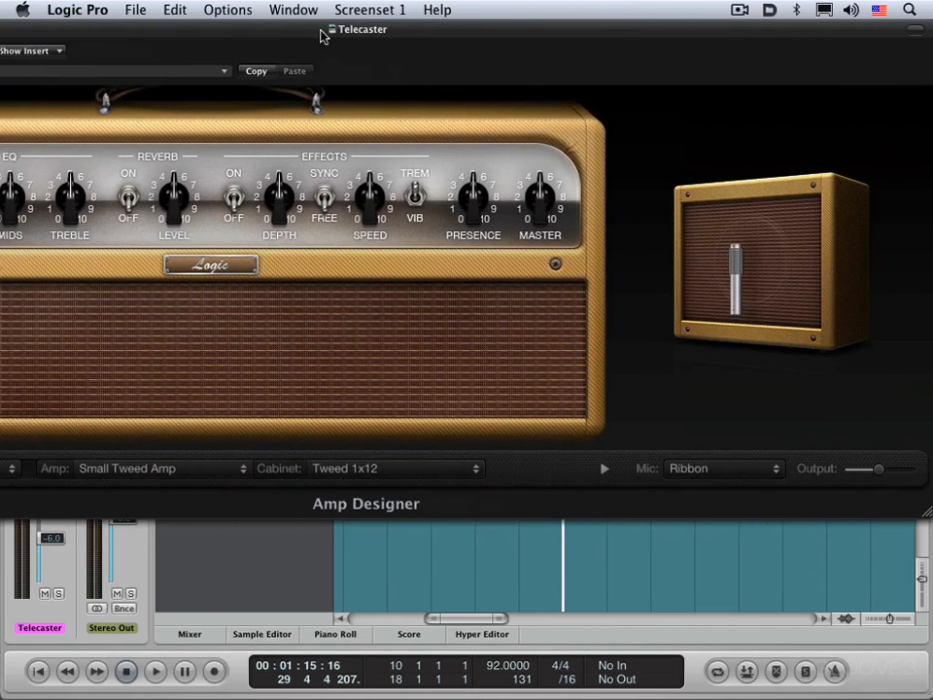
left_click_drag(323, 33, 517, 31)
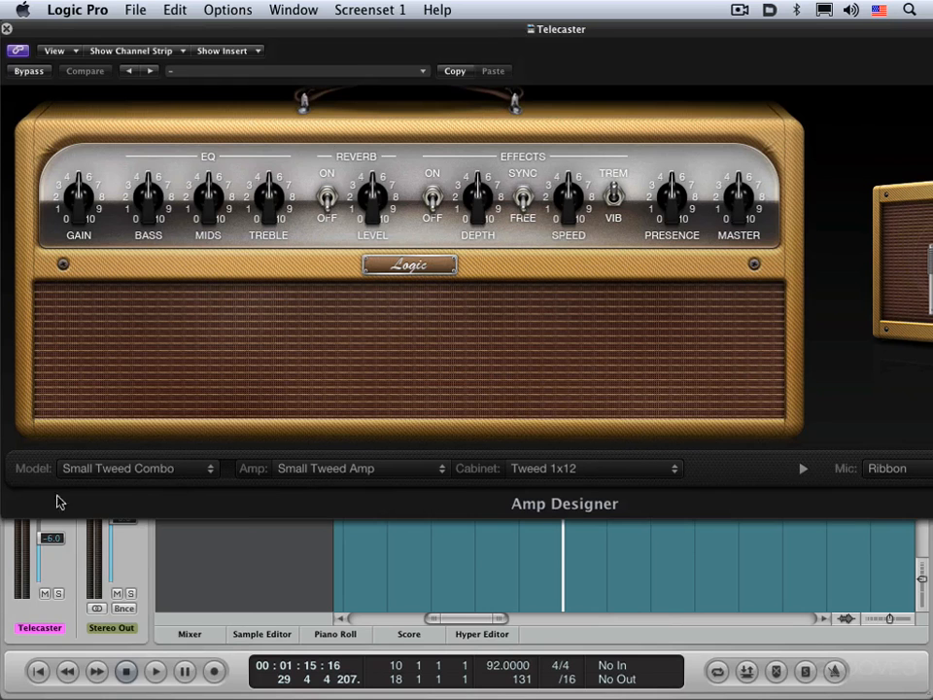
- Look through Amp Designer's amp models, EQ types, reverb types and factory settings without choosing any
left_click(177, 470)
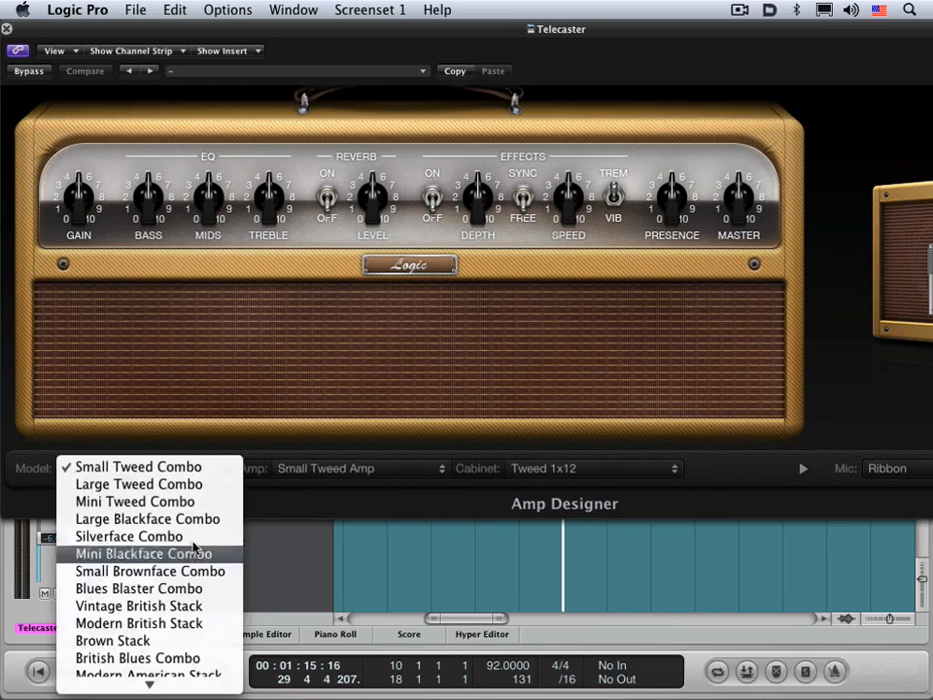
left_click(327, 519)
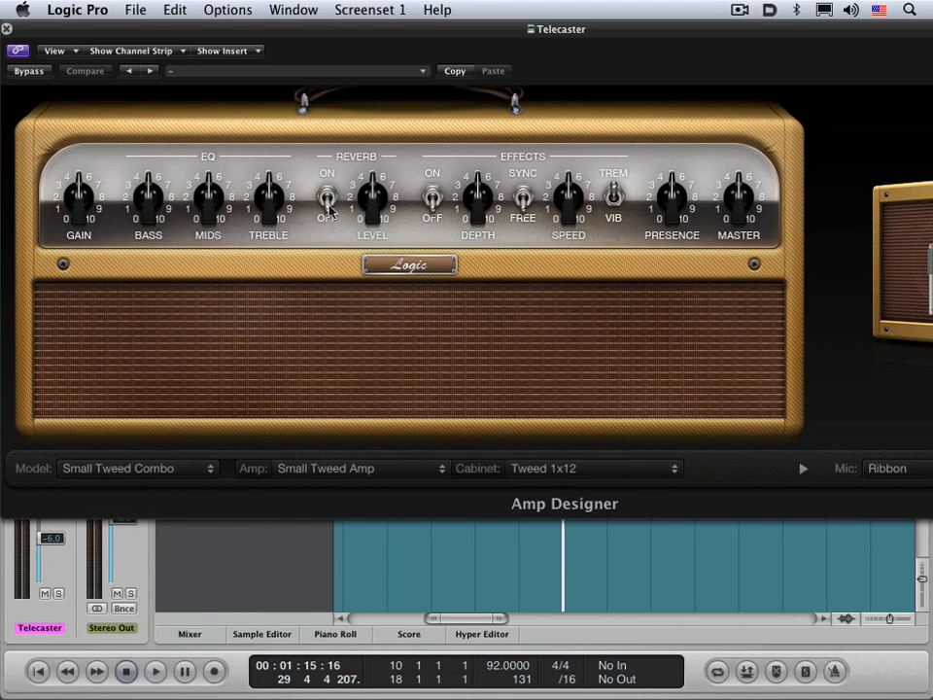
mouse_move(194, 158)
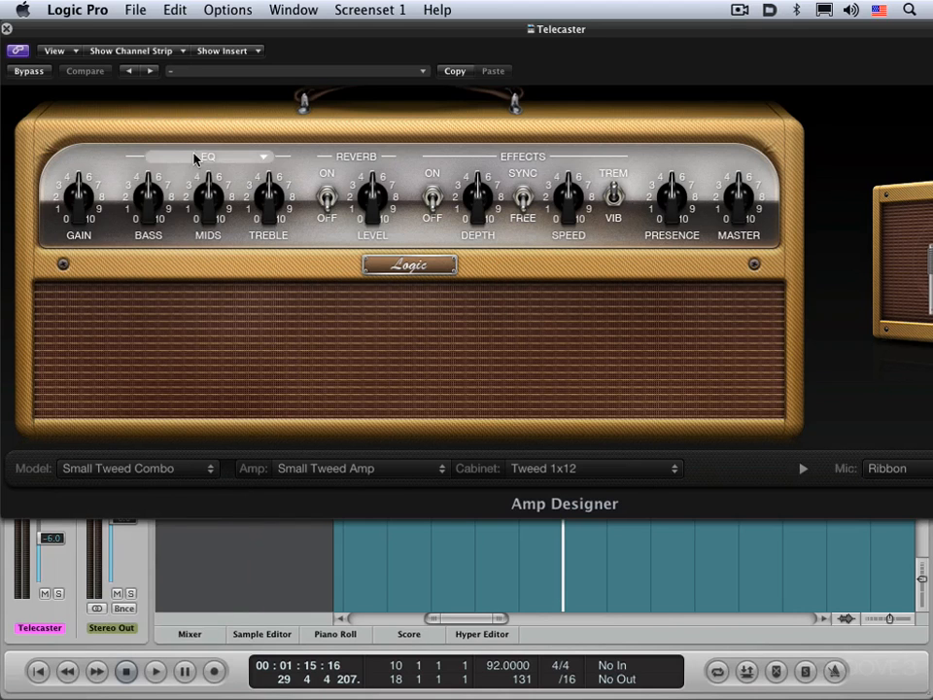
left_click(260, 161)
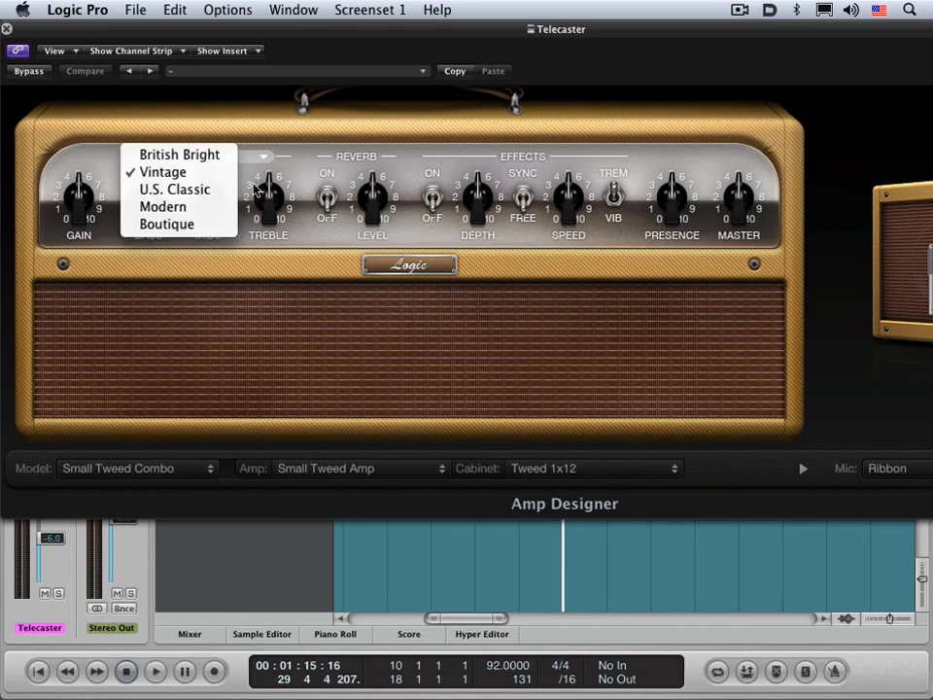
left_click(274, 305)
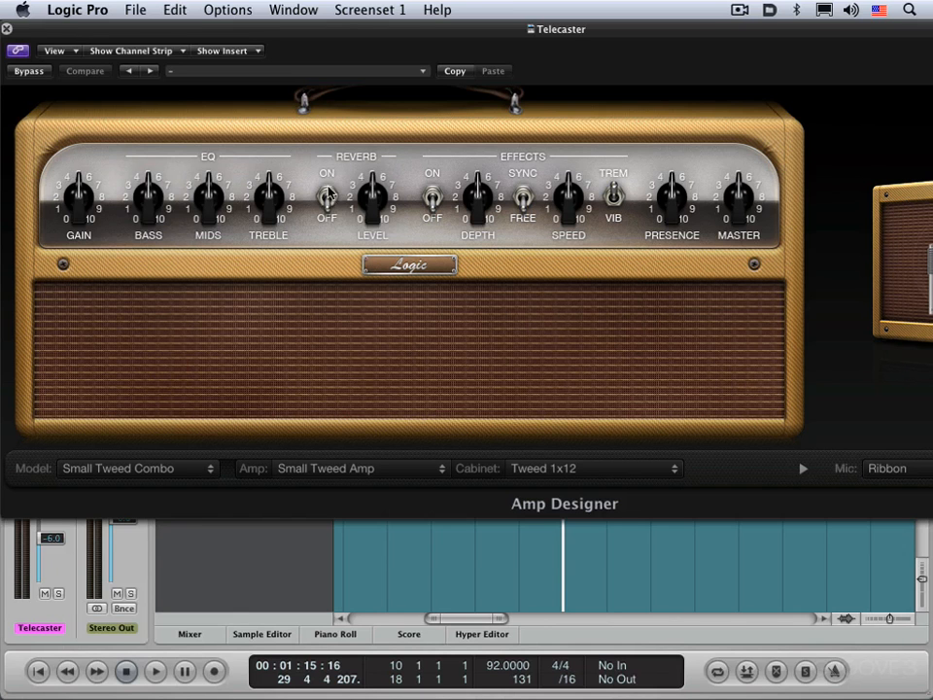
left_click(392, 161)
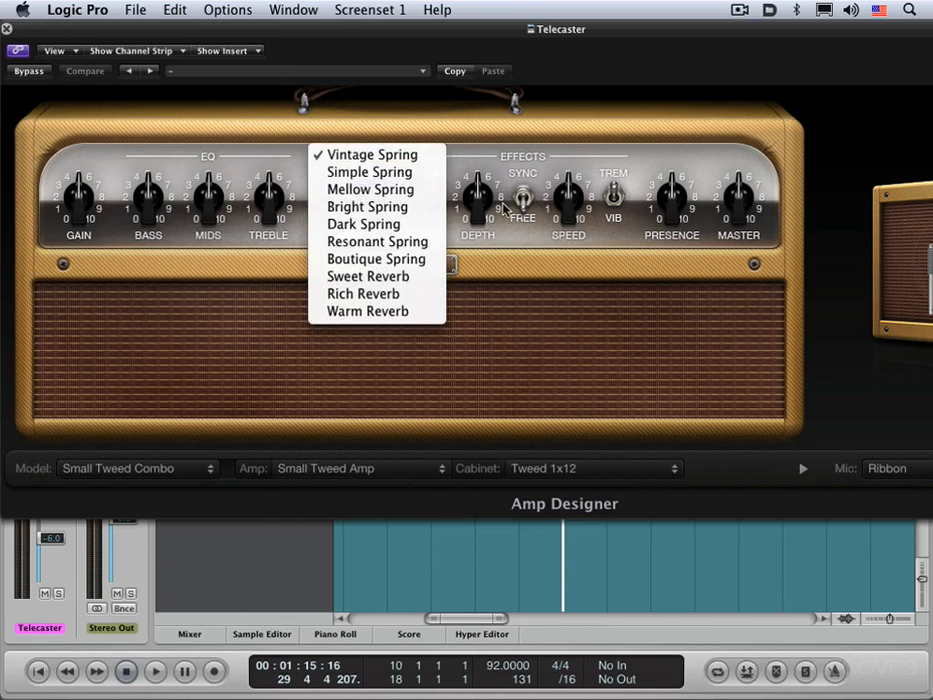
left_click(402, 178)
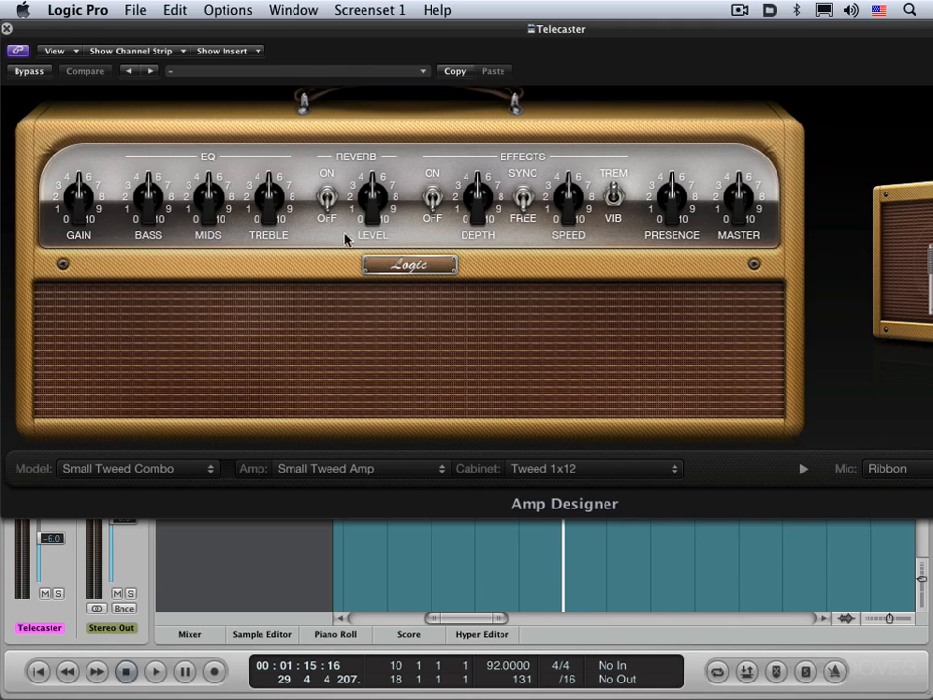
left_click(348, 78)
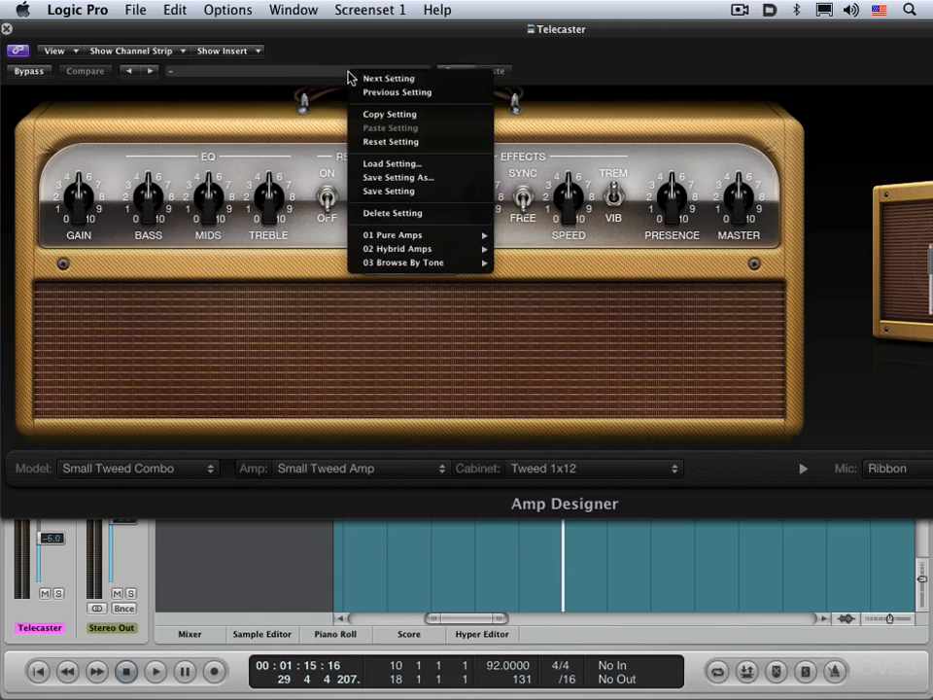
mouse_move(494, 243)
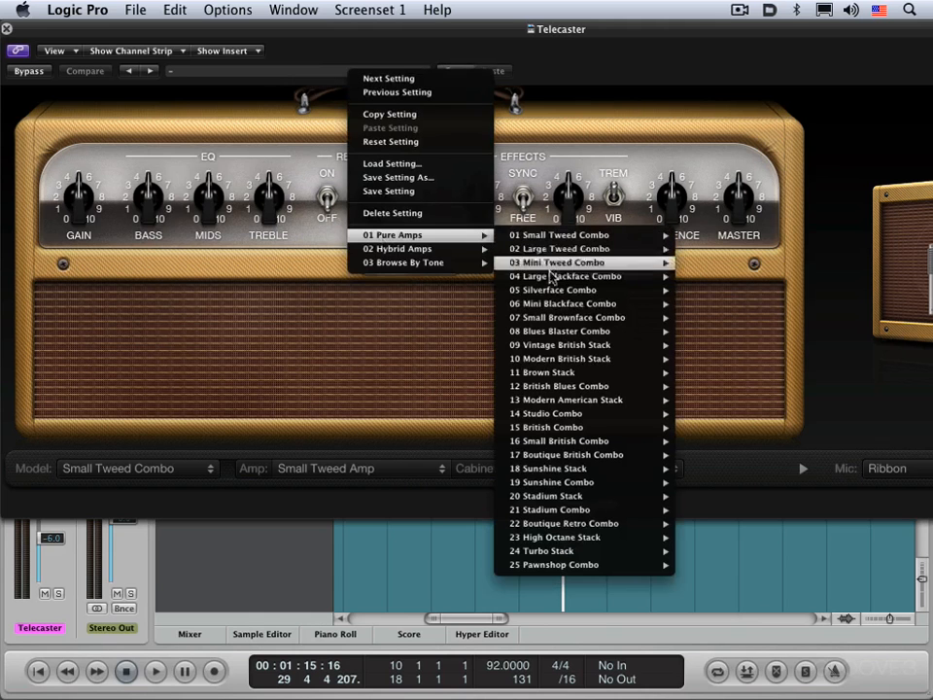
left_click(259, 358)
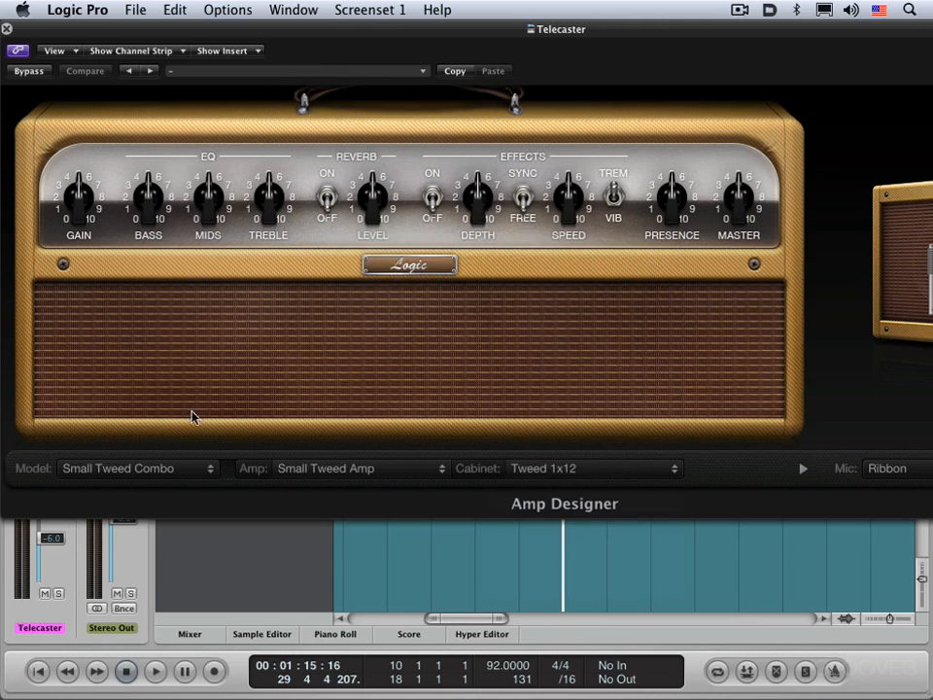
- Set the Amp Designer model to Silverface Combo and play it in a cycle over bars 26 to 34
left_click(160, 470)
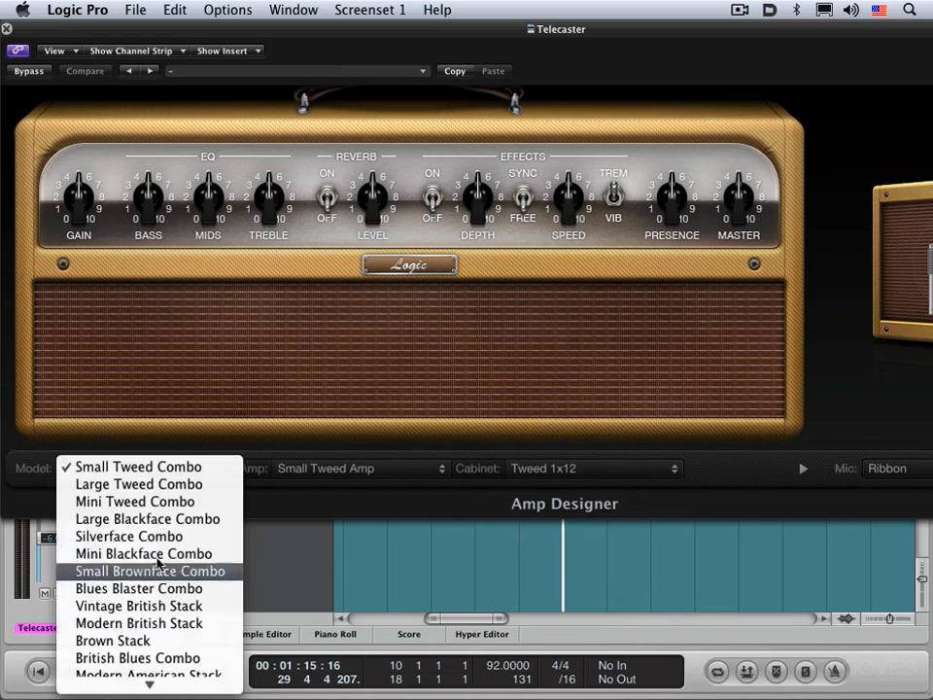
left_click(129, 536)
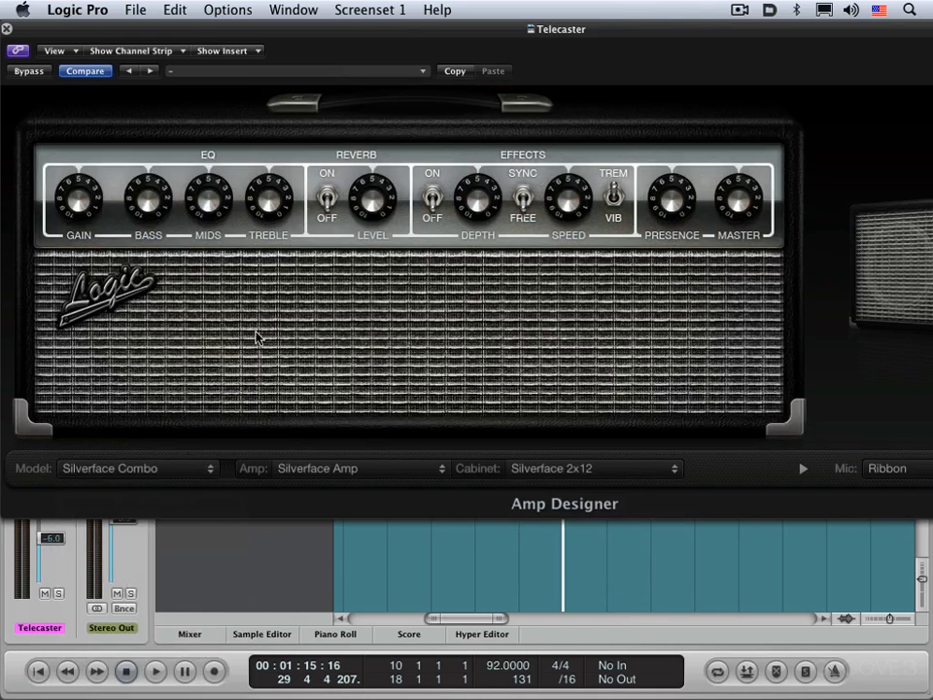
left_click_drag(401, 29, 364, 573)
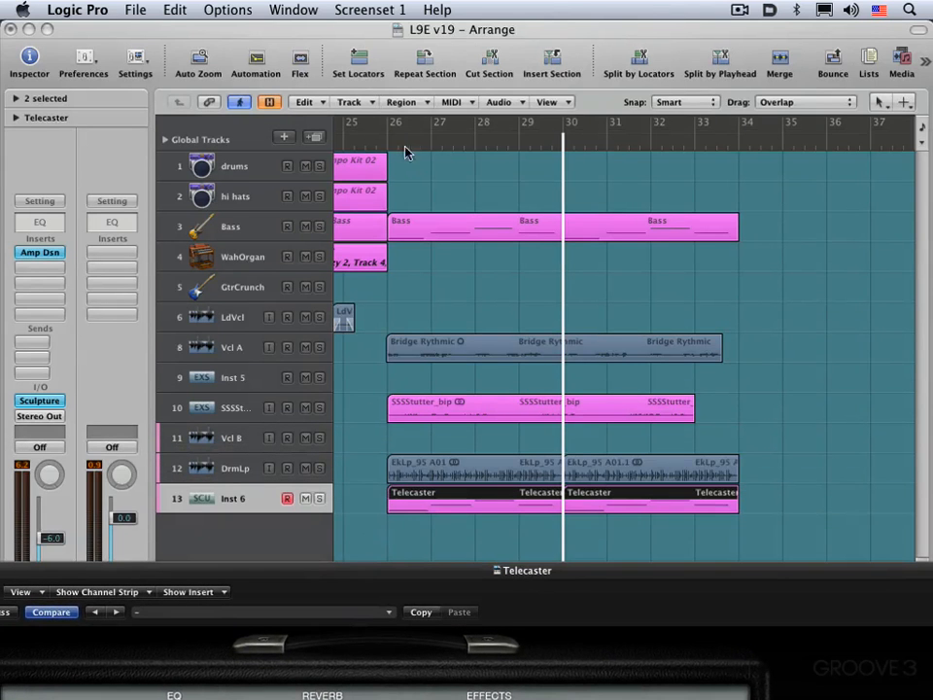
left_click_drag(385, 134, 742, 161)
key("space")
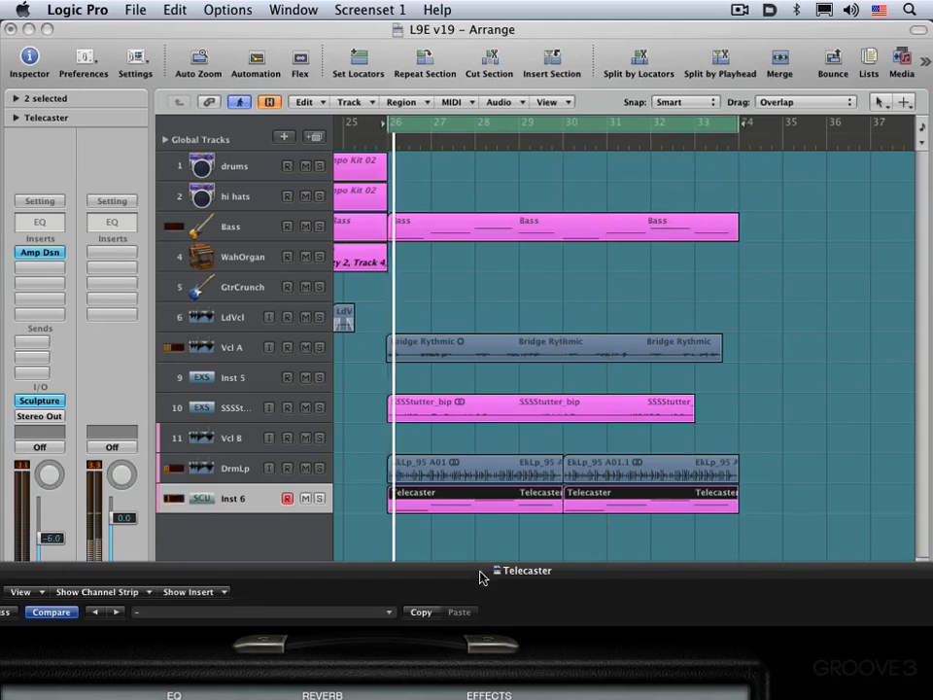
- Bring the Amp Designer window back into view, change the model to Brown Stack during playback, and stop playback
left_click_drag(477, 571, 534, 73)
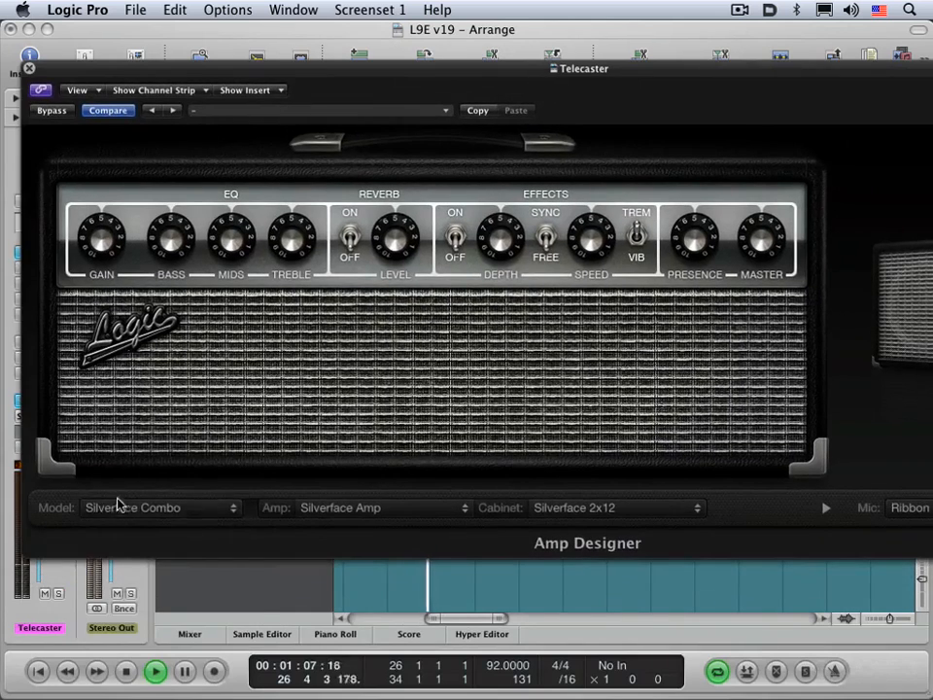
left_click(148, 507)
left_click(151, 612)
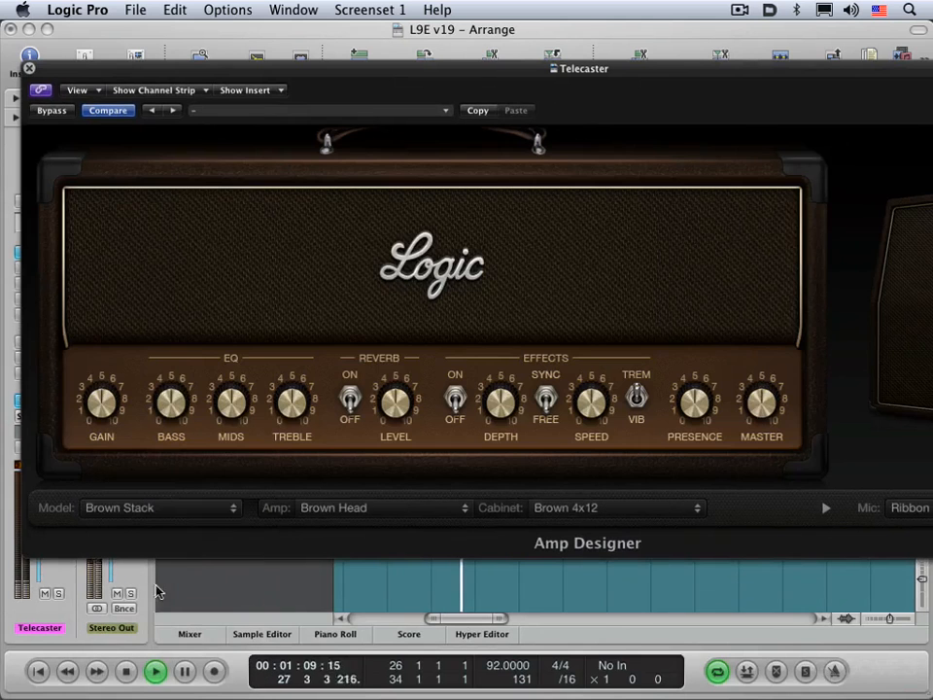
key("space")
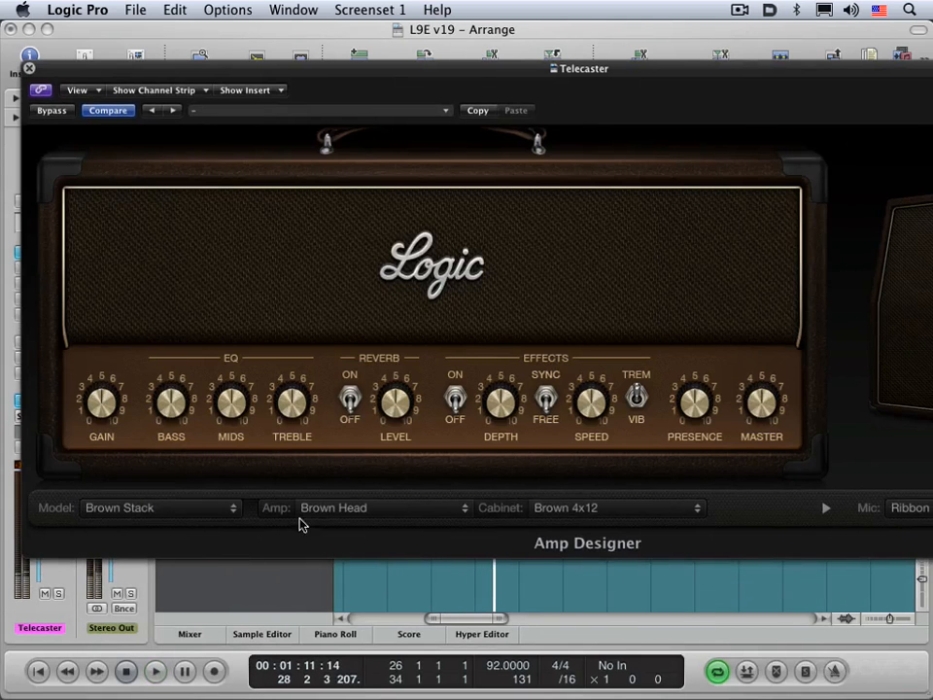
- Look through Amp Designer's list of amp heads without choosing another one
left_click_drag(274, 74, 235, 46)
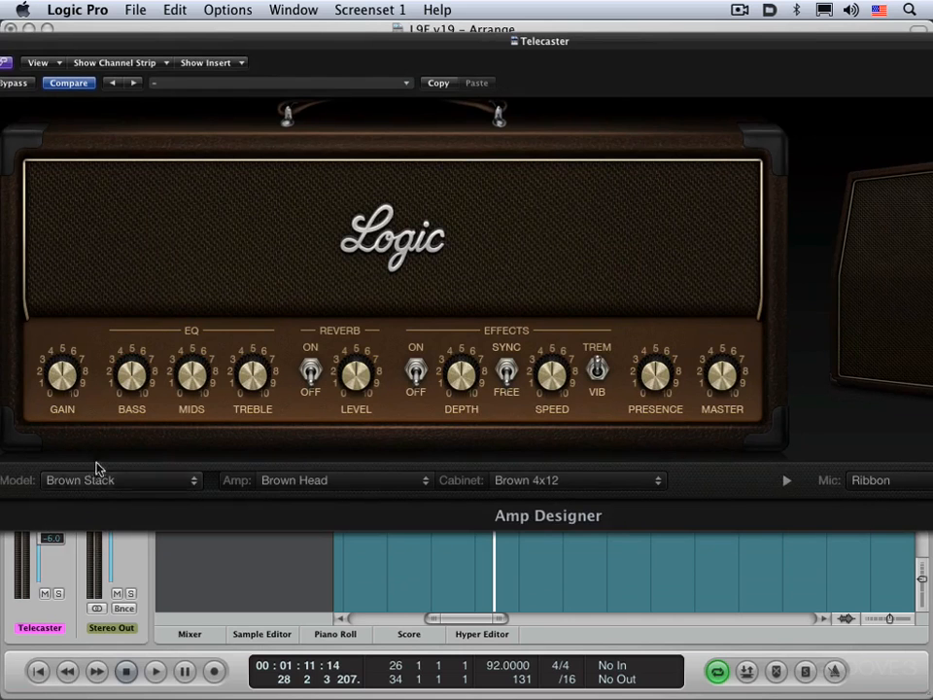
left_click(326, 486)
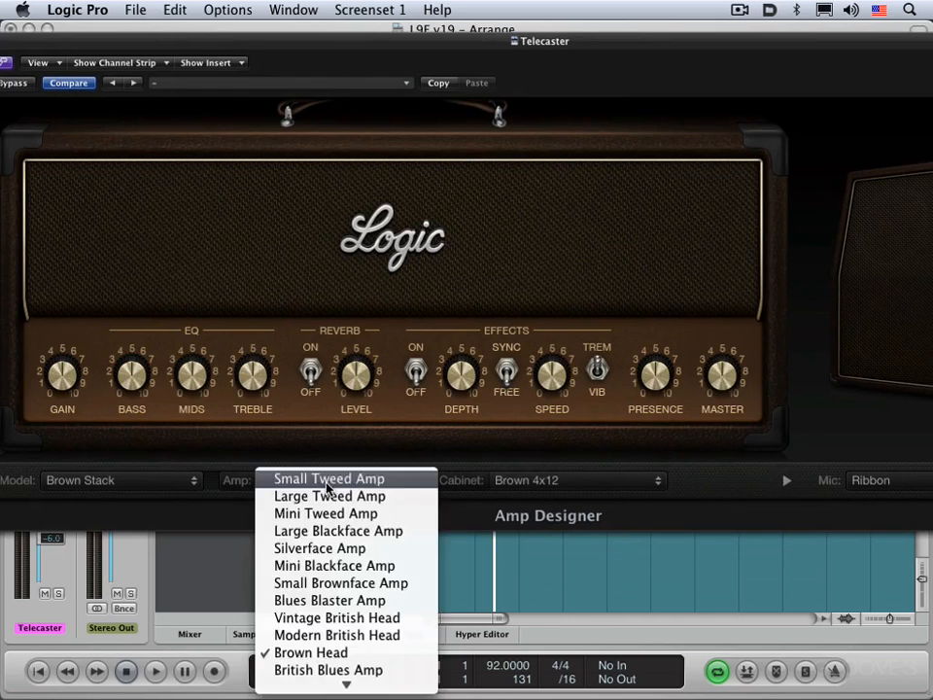
left_click(541, 470)
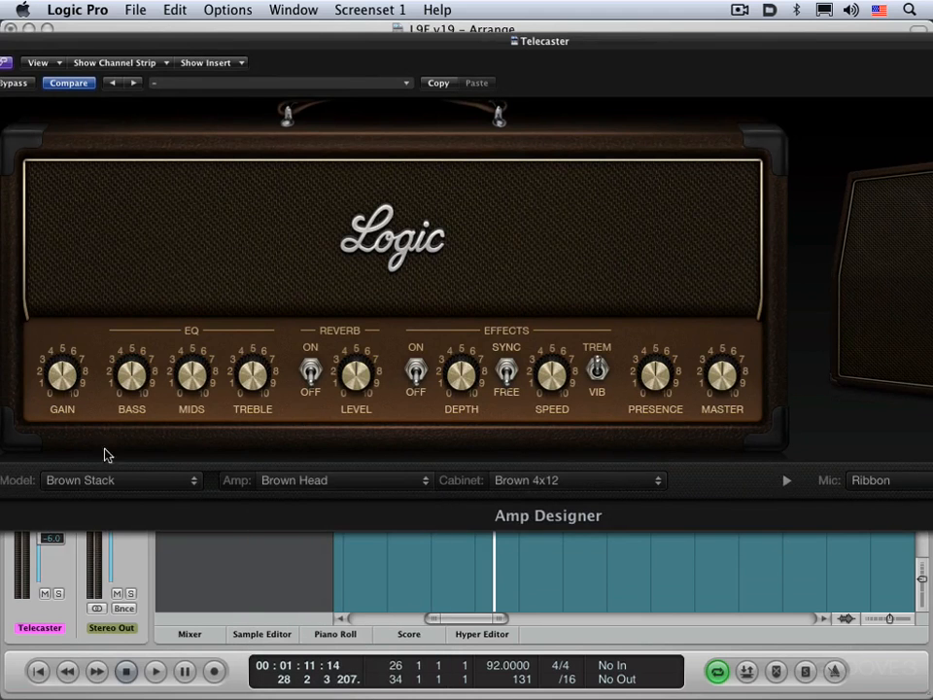
- Collapse Amp Designer to its compact interface, look over the reduced controls, and restore the full interface with the cabinet and mic in view
left_click_drag(425, 46, 193, 61)
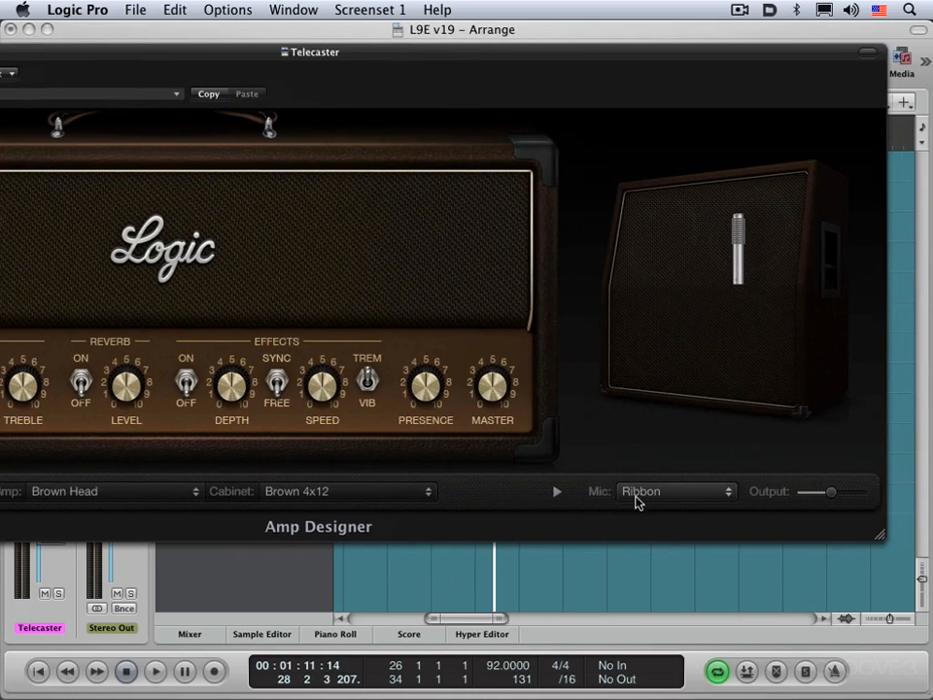
left_click(556, 496)
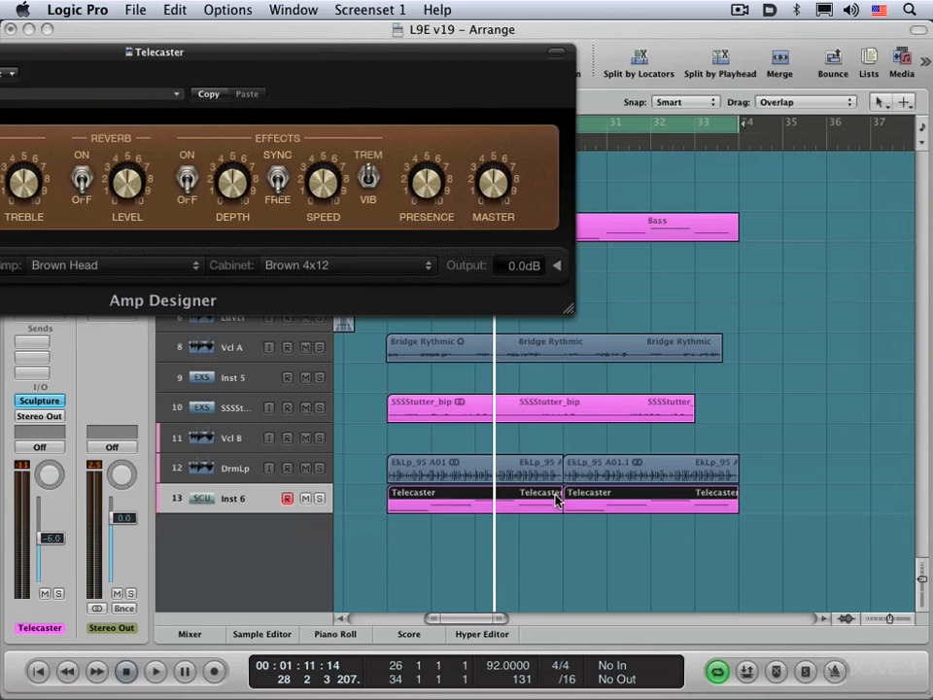
left_click_drag(374, 57, 652, 60)
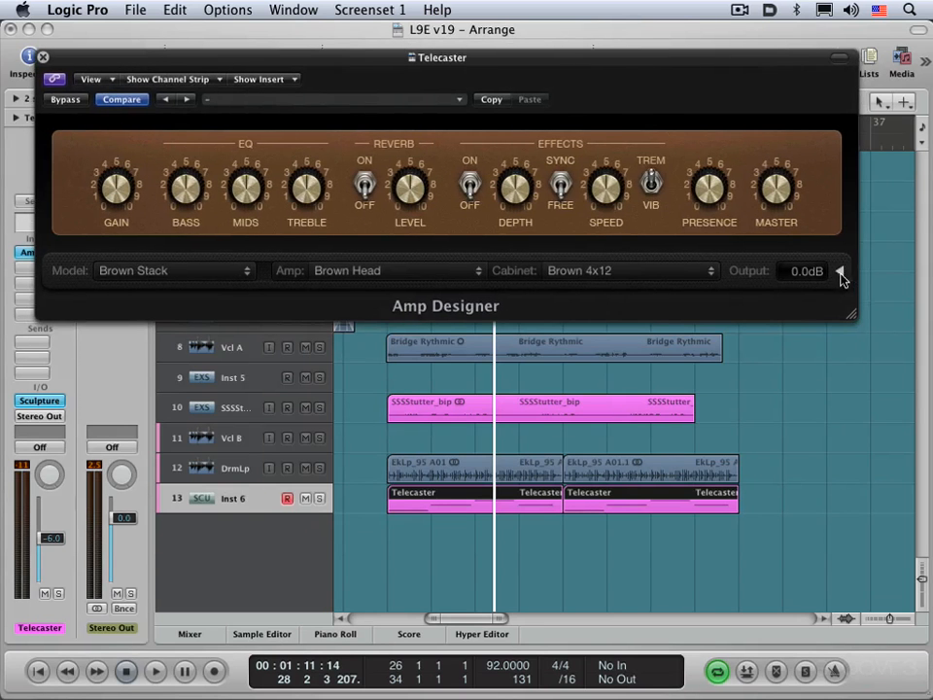
left_click(842, 274)
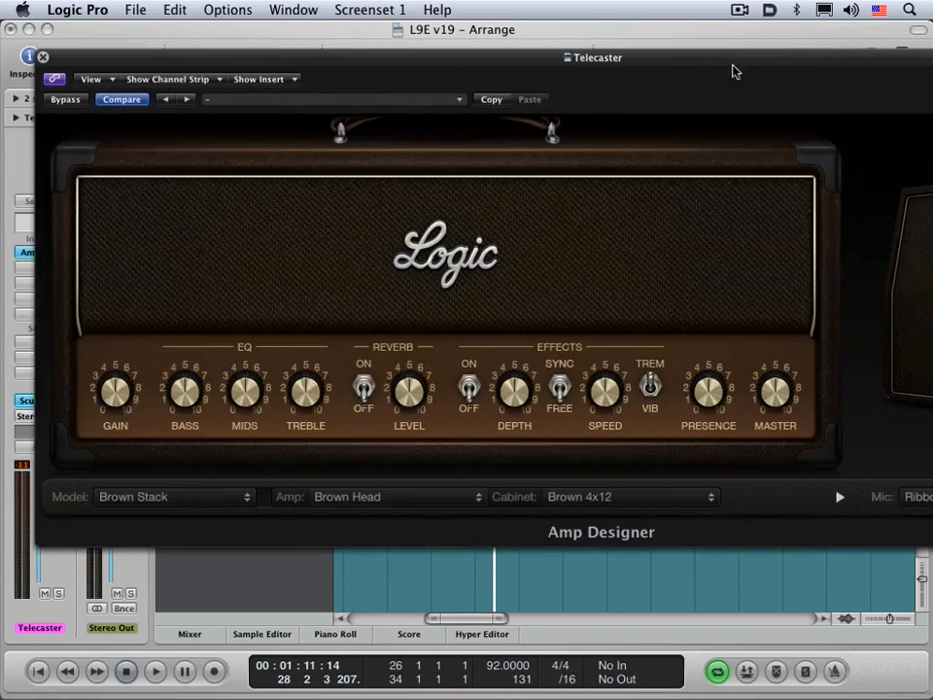
left_click_drag(749, 66, 333, 59)
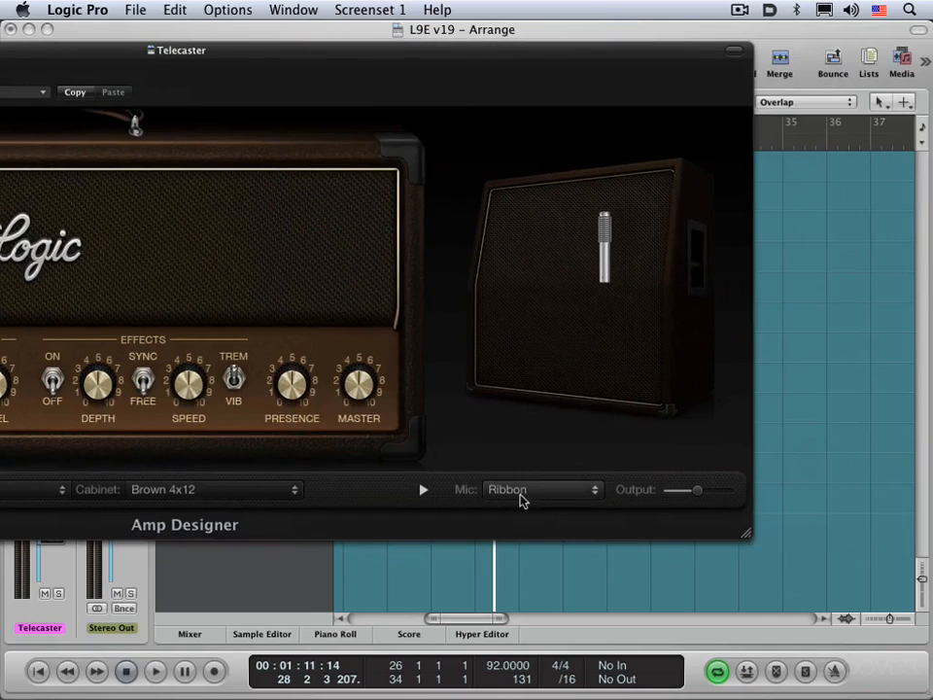
- Start playback and change Amp Designer's cabinet microphone to Dynamic
mouse_move(633, 333)
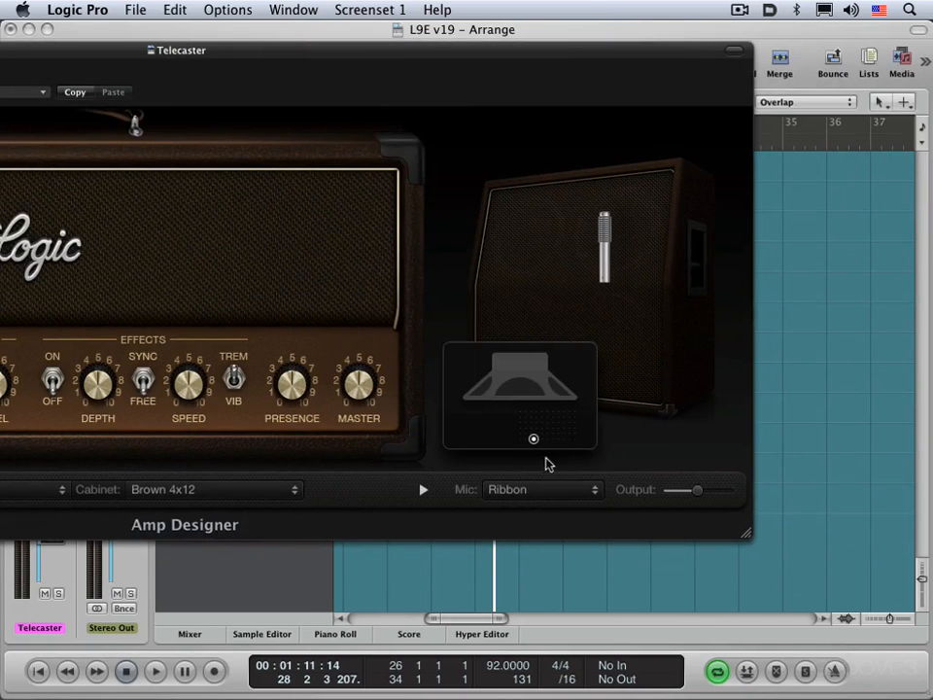
key("space")
left_click(550, 490)
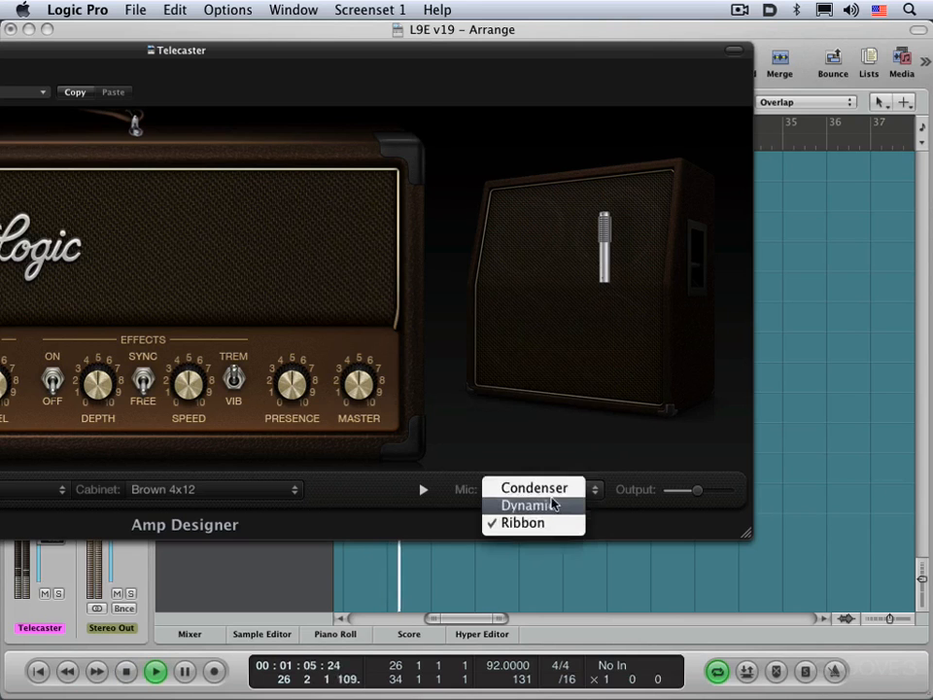
left_click(542, 503)
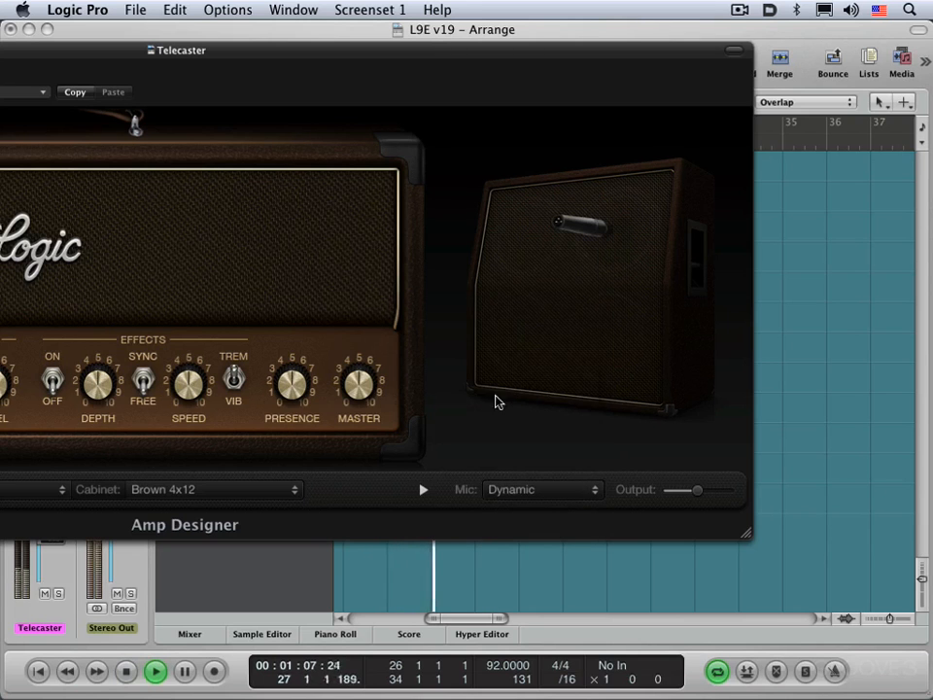
- Lower Amp Designer's output slightly, place the microphone a little closer to the speaker, and stop playback
left_click_drag(697, 494, 689, 493)
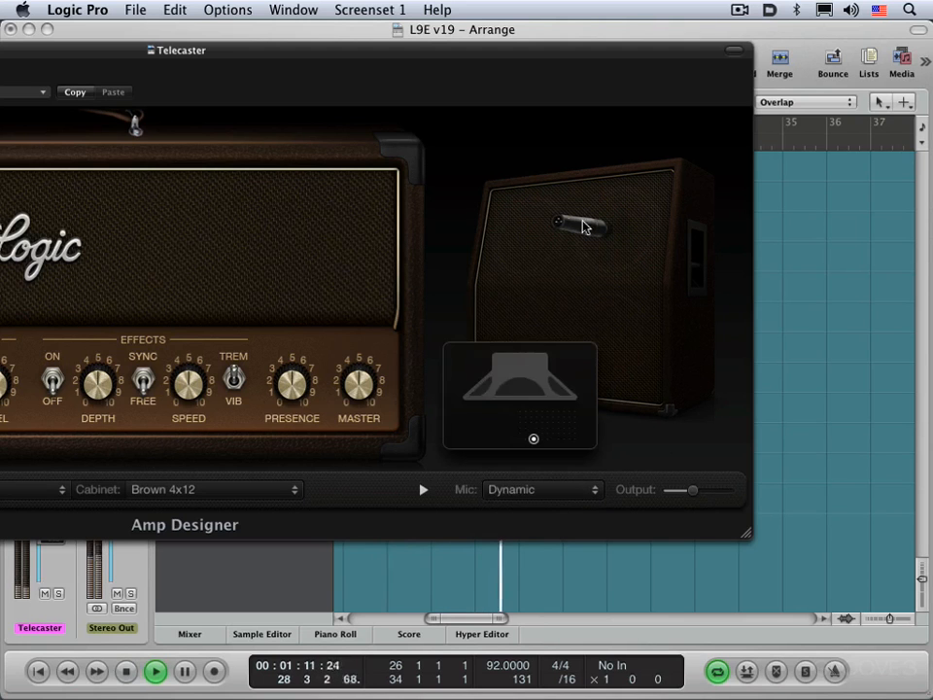
mouse_move(534, 444)
mouse_move(533, 442)
left_mouse_down()
mouse_move(577, 422)
mouse_move(537, 438)
mouse_move(524, 431)
mouse_move(562, 429)
mouse_move(535, 440)
left_mouse_up()
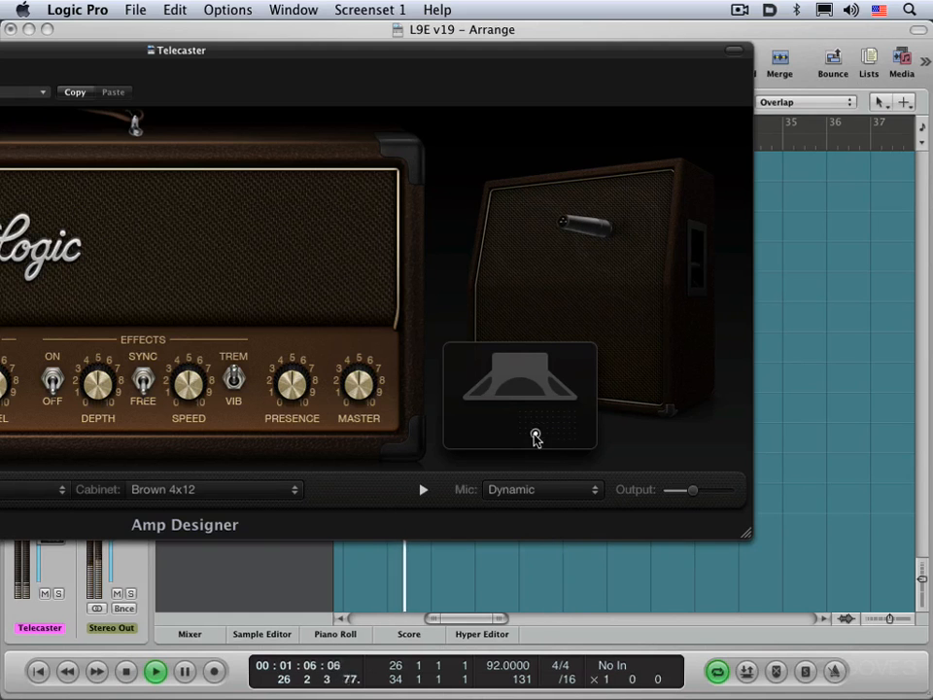
key("space")
- Close Amp Designer and insert a Pedalboard plug-in in the Telecaster channel strip's second insert slot
left_click_drag(265, 56, 680, 81)
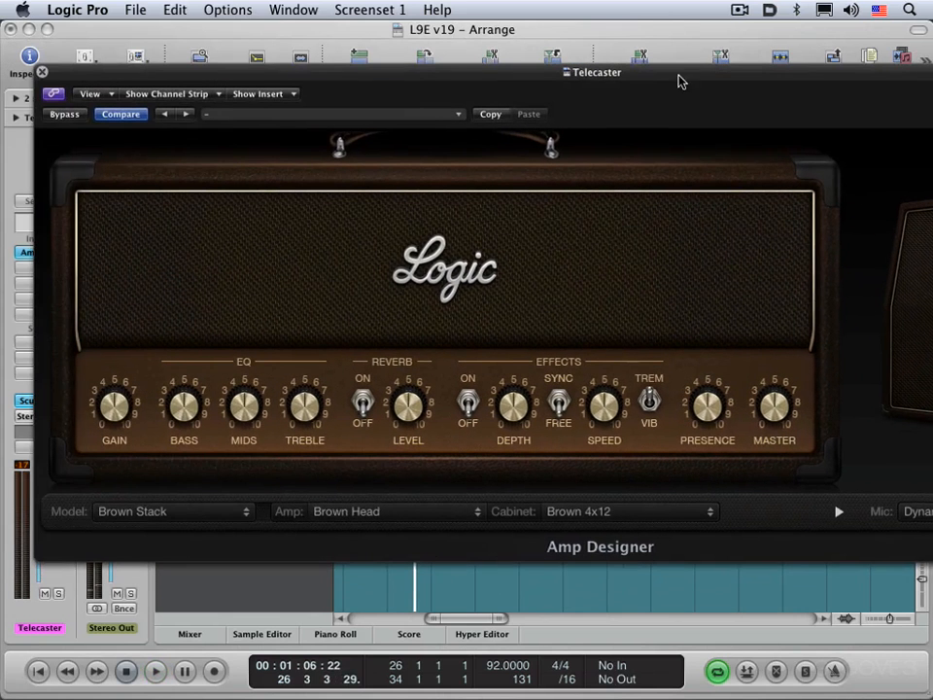
left_click(43, 74)
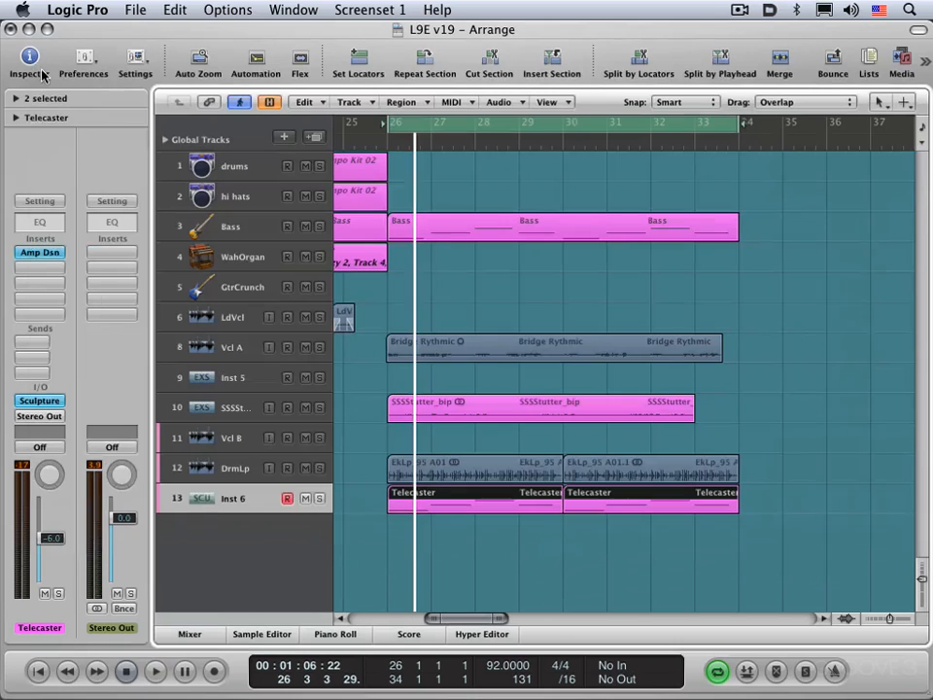
left_click(37, 269)
mouse_move(78, 284)
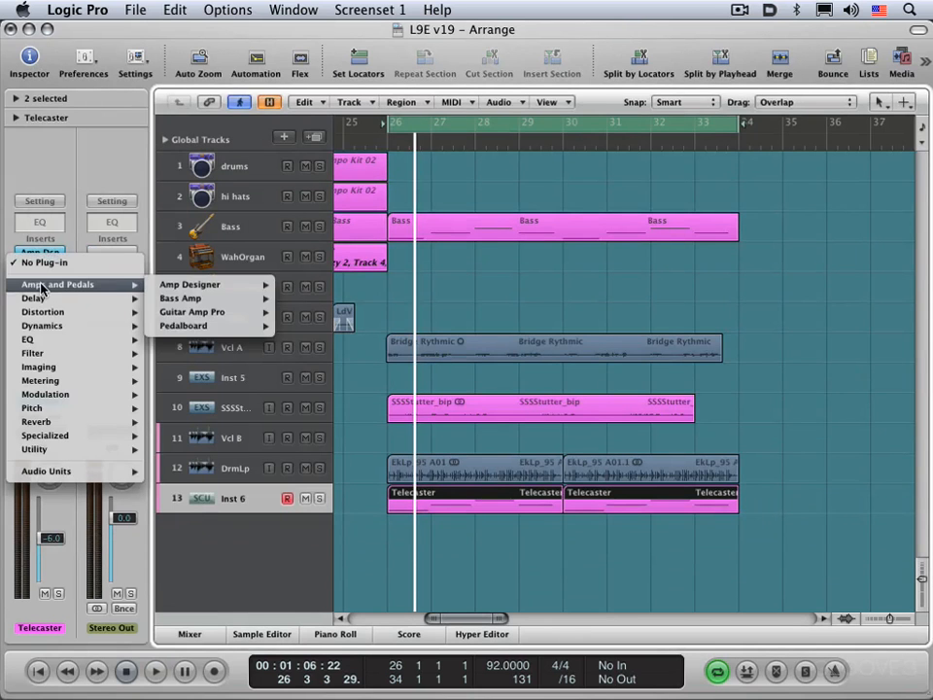
mouse_move(185, 328)
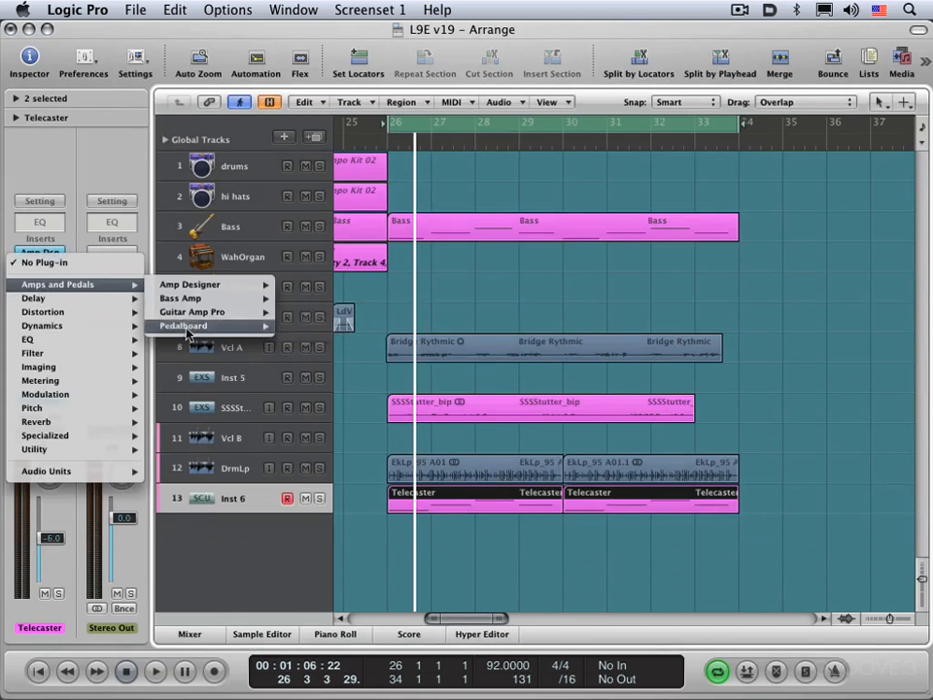
left_click(303, 325)
left_click_drag(281, 73, 136, 48)
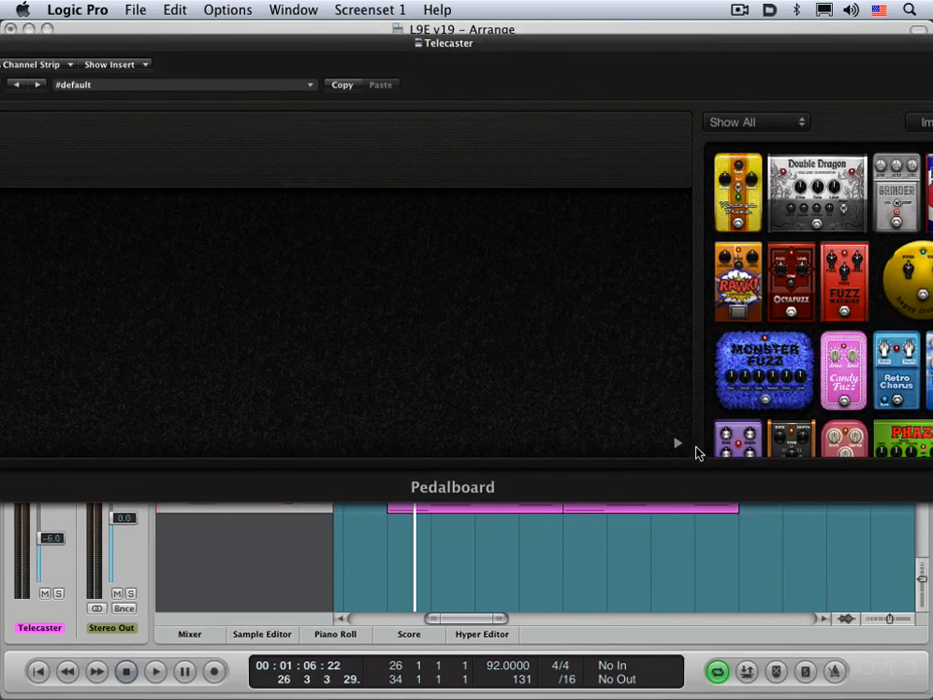
- Hide and show Pedalboard's pedal browser, and examine the macro target and value settings in its extended parameters
left_click(677, 445)
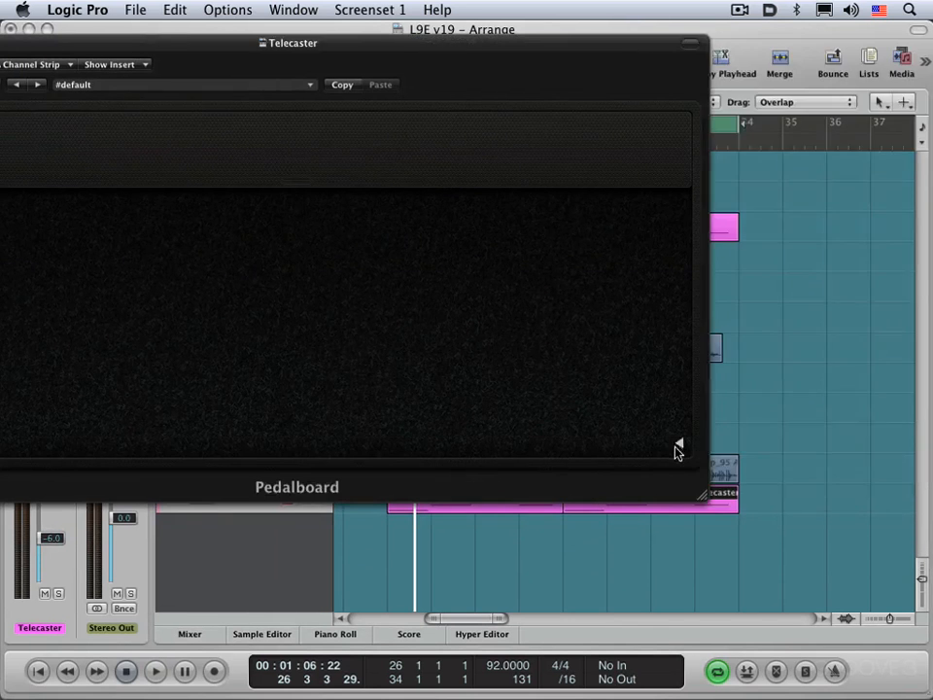
left_click(678, 446)
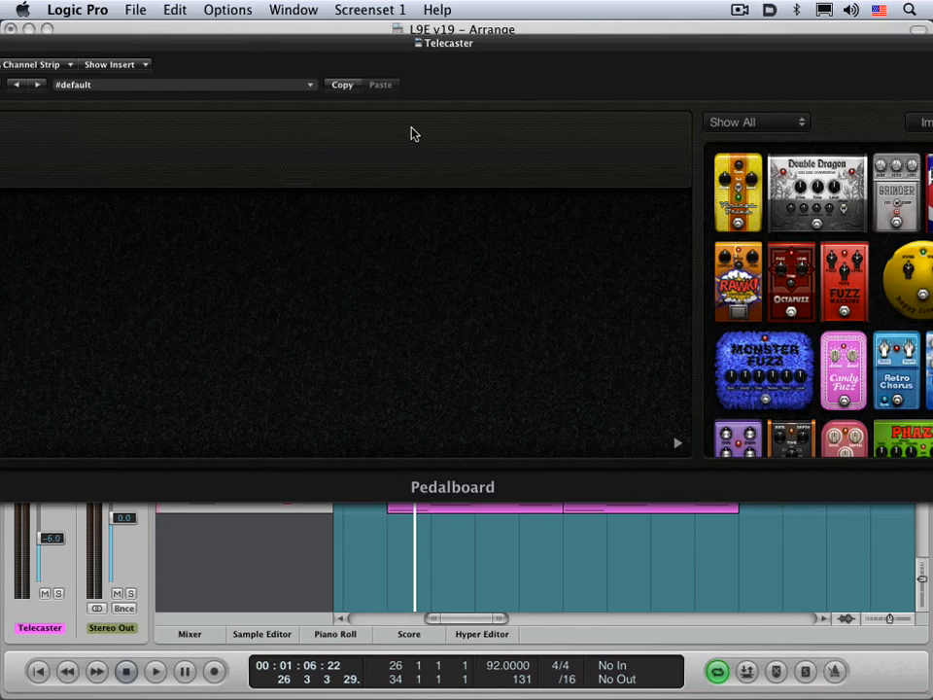
left_click_drag(138, 48, 343, 56)
left_click(106, 494)
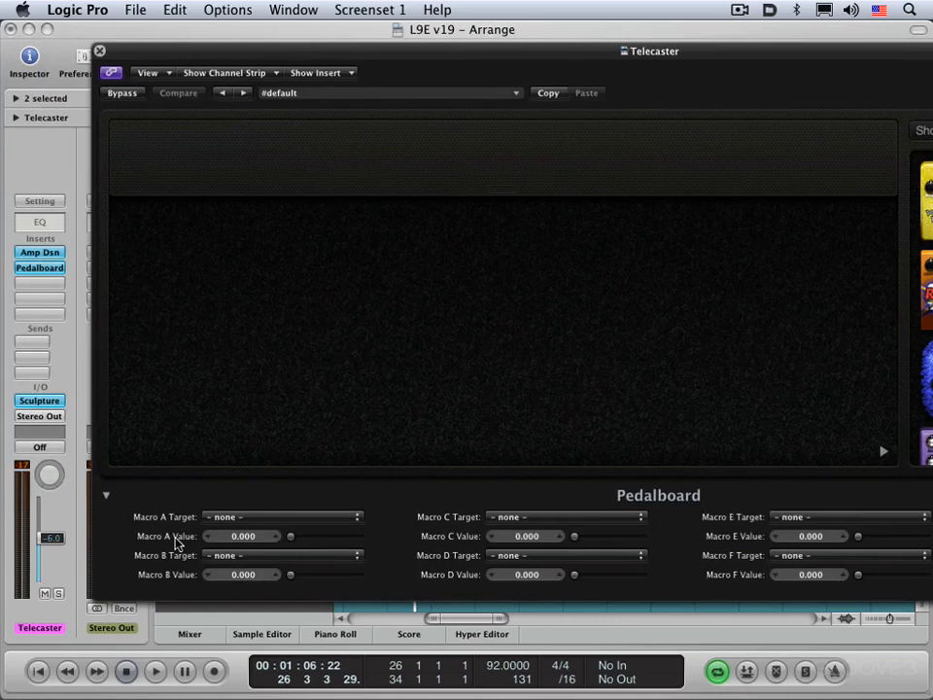
left_click(106, 496)
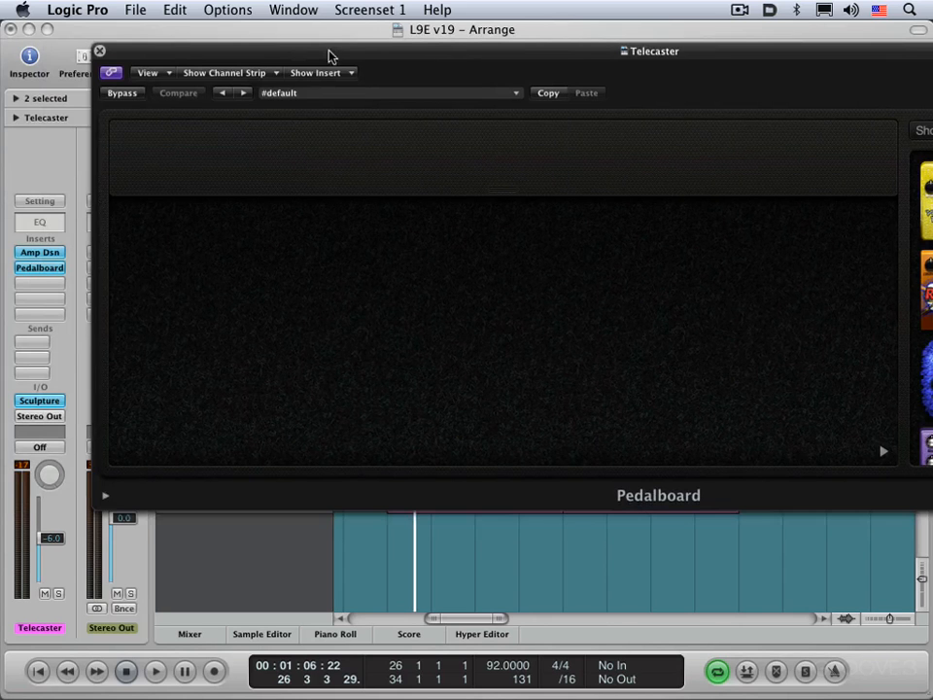
left_click_drag(328, 55, 95, 38)
left_click(651, 434)
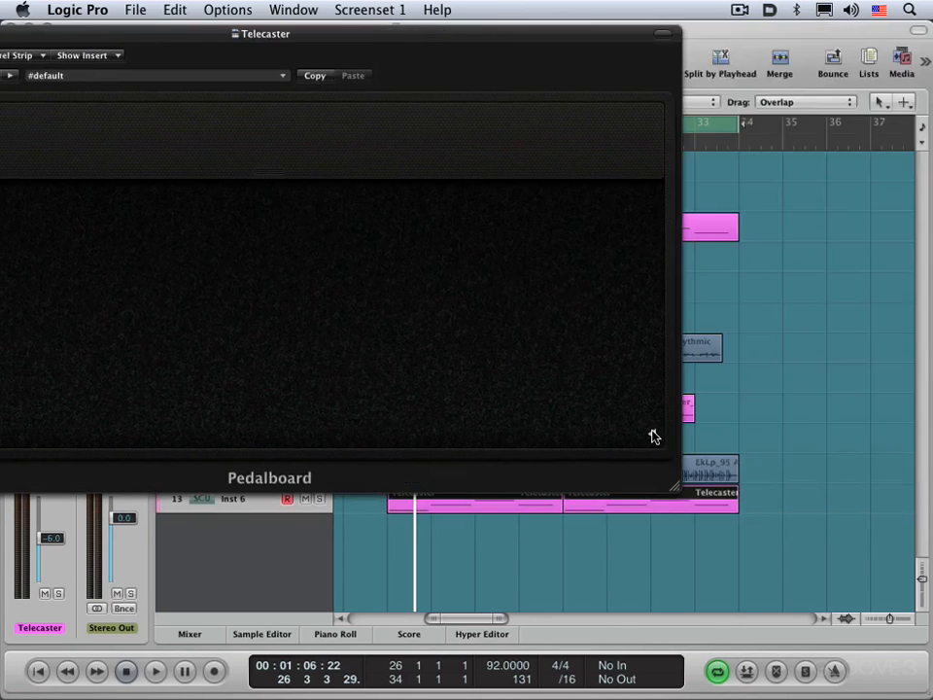
left_click(651, 434)
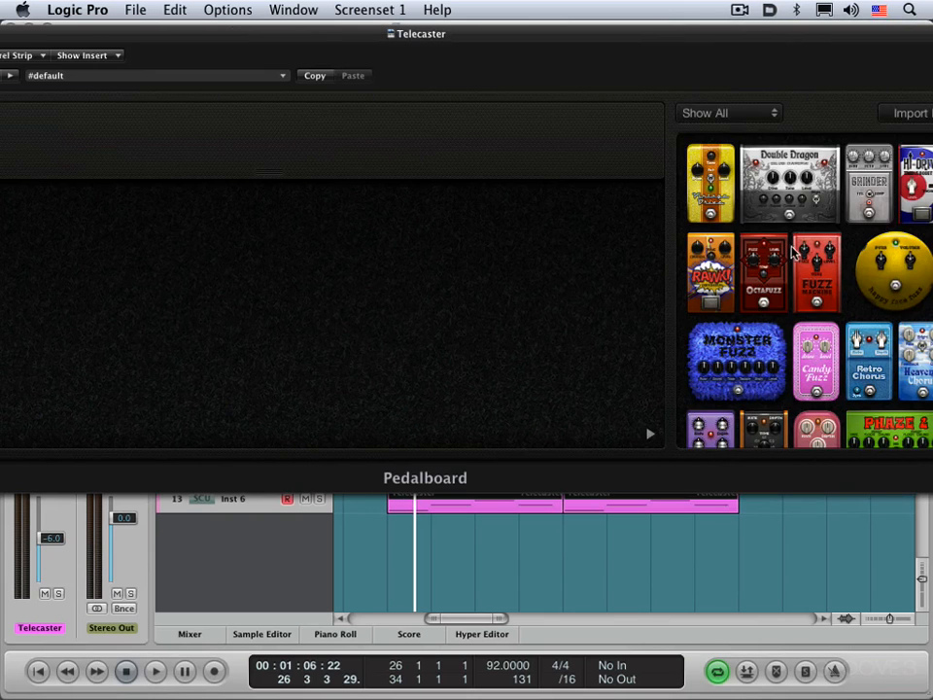
- Filter the pedal browser to Distortion and add the Vintage Drive pedal to the empty pedal area
left_click(754, 115)
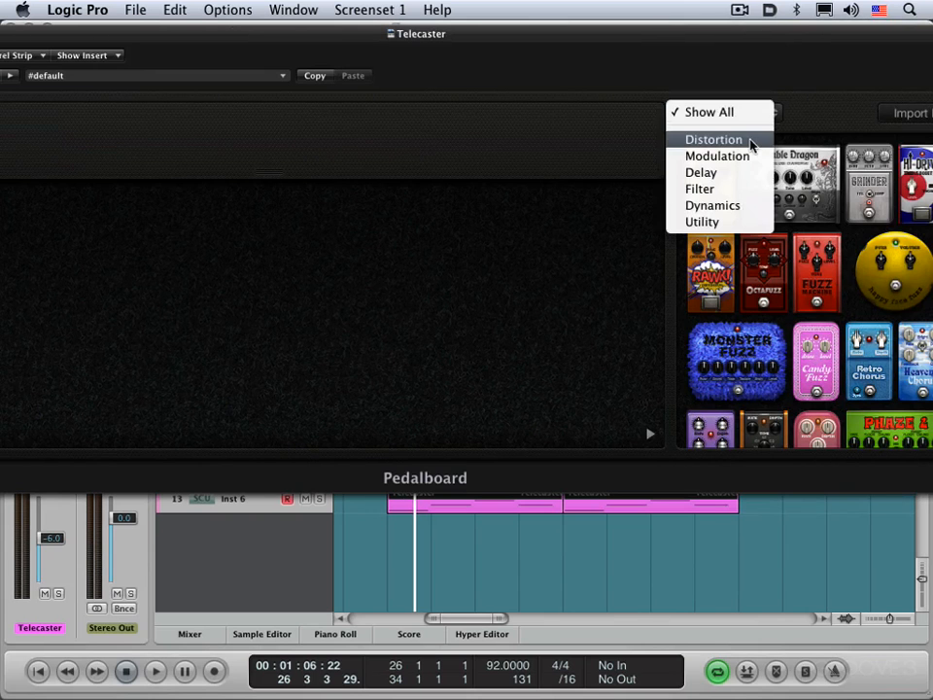
left_click(751, 142)
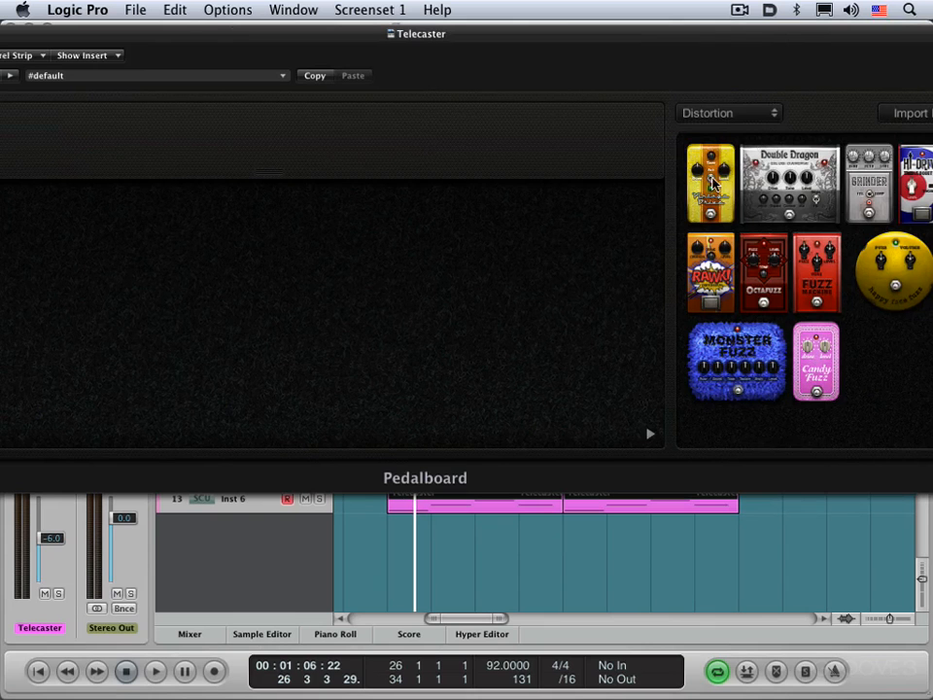
left_click_drag(713, 182, 100, 302)
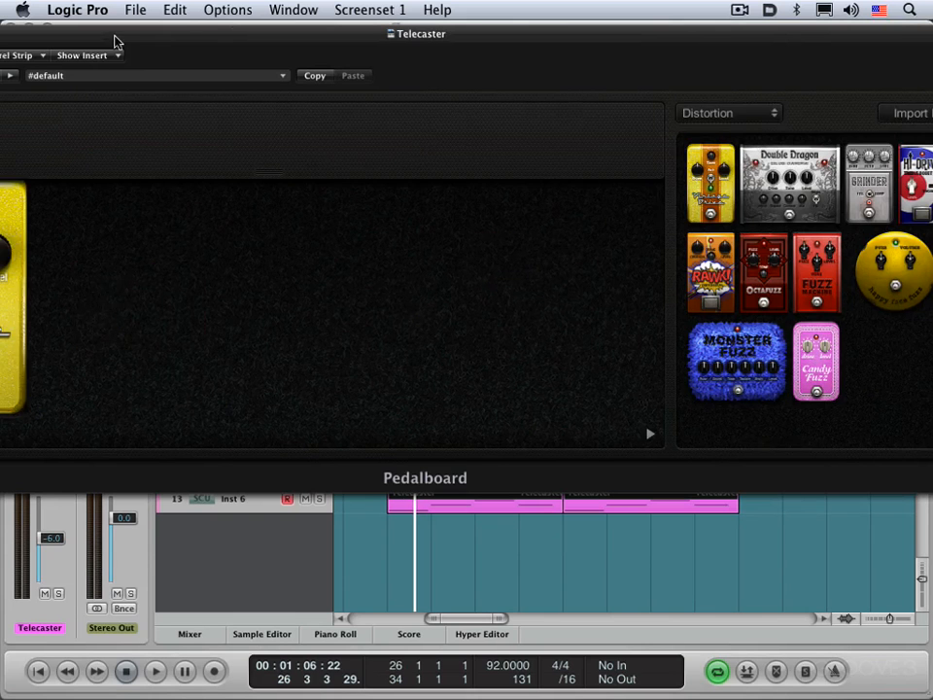
left_click_drag(114, 41, 208, 46)
- Raise the Vintage Drive pedal's Tone during playback, and stop playback
key("space")
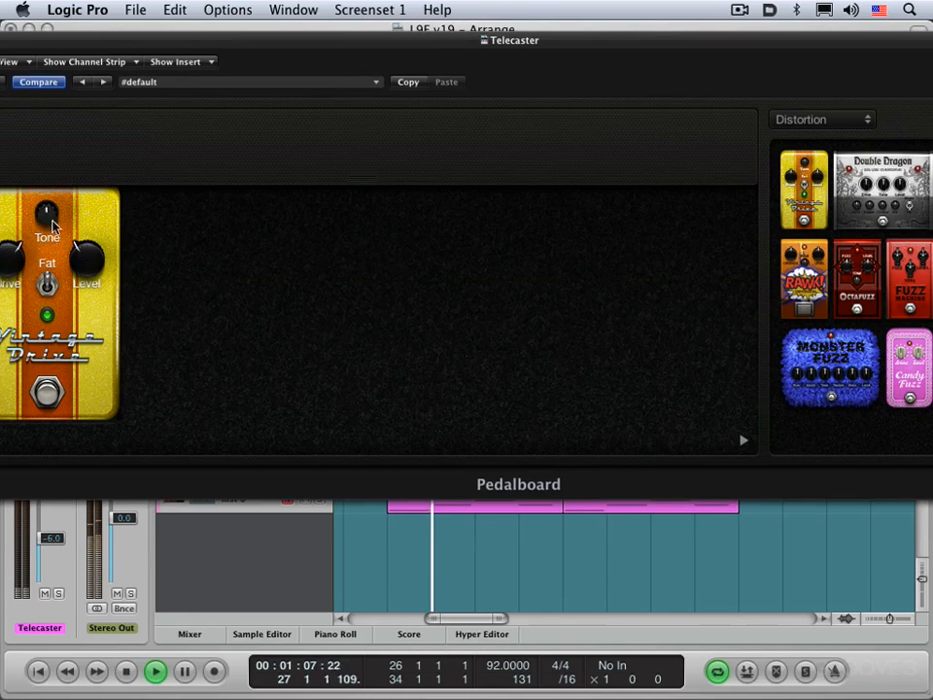
left_click_drag(52, 226, 53, 209)
key("space")
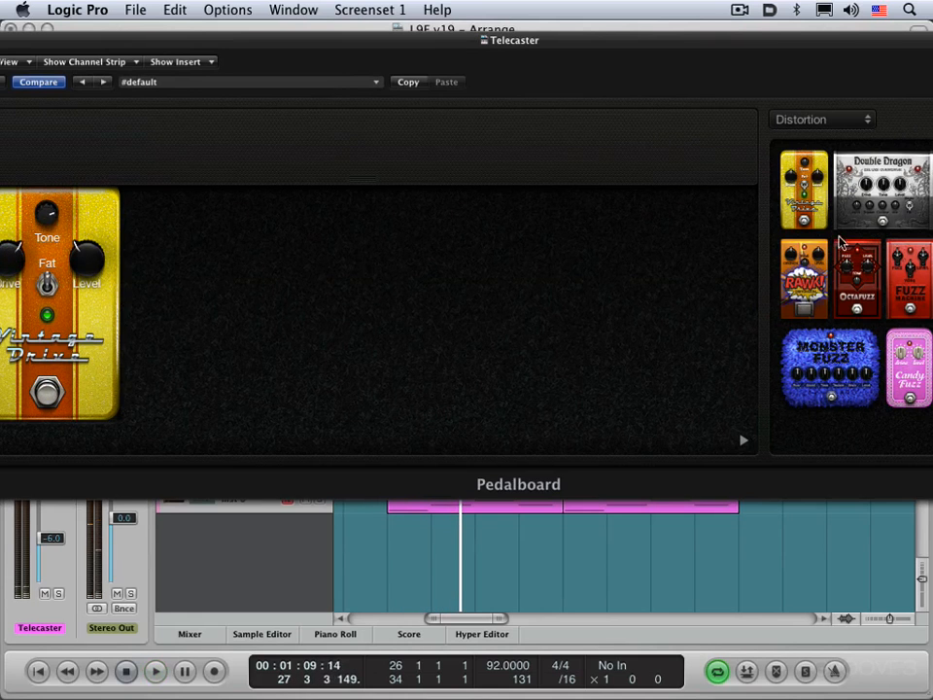
- Add the Octafuzz pedal after Vintage Drive and, during playback, lower its Fuzz and set its Level to about -2.2 dB
left_click_drag(842, 243, 204, 326)
key("space")
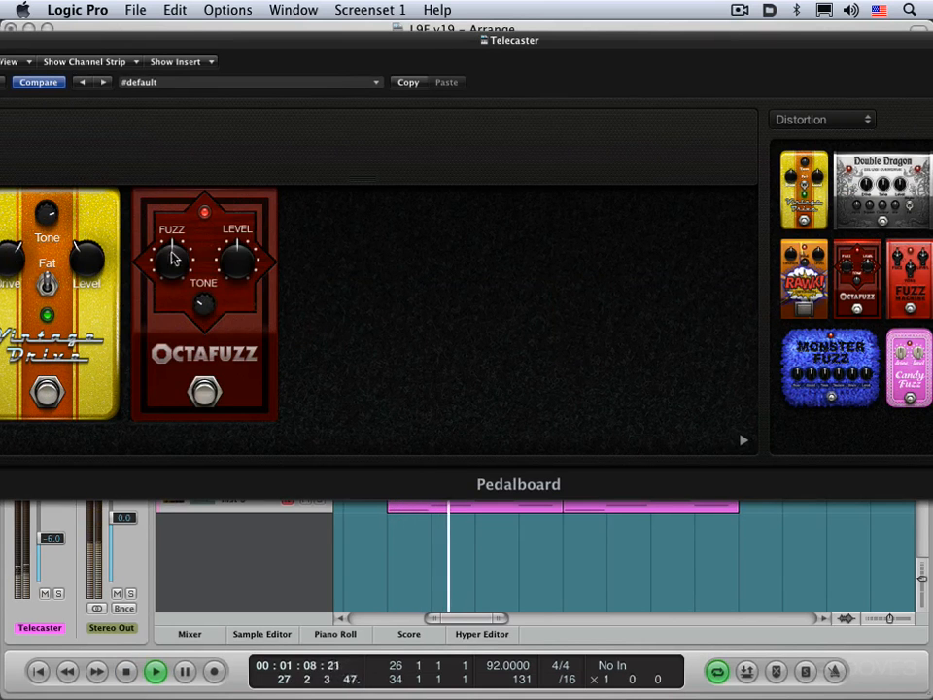
left_click_drag(173, 258, 175, 291)
left_click_drag(232, 252, 231, 279)
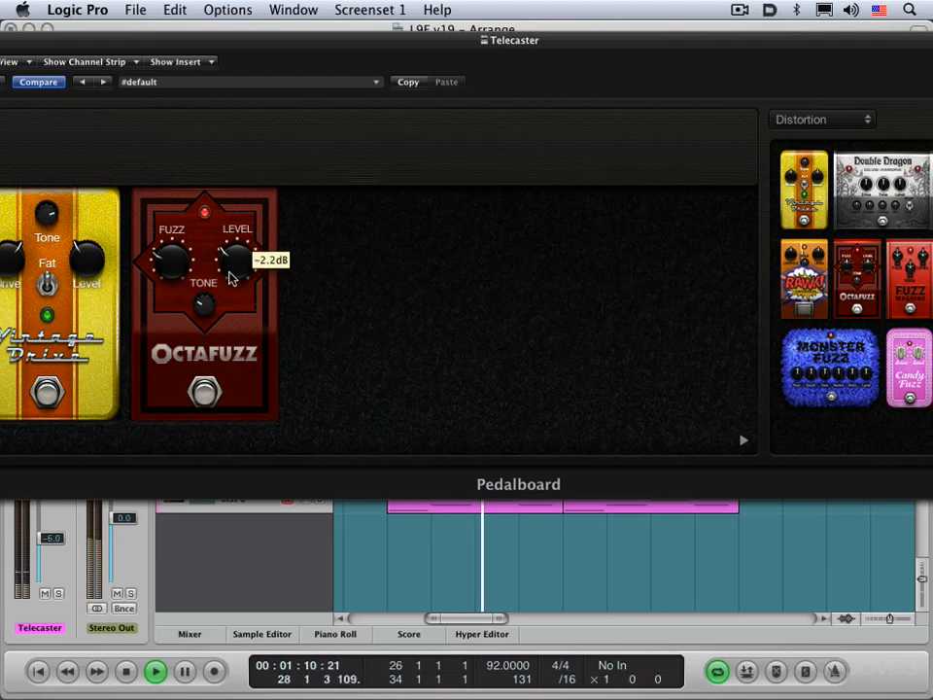
key("space")
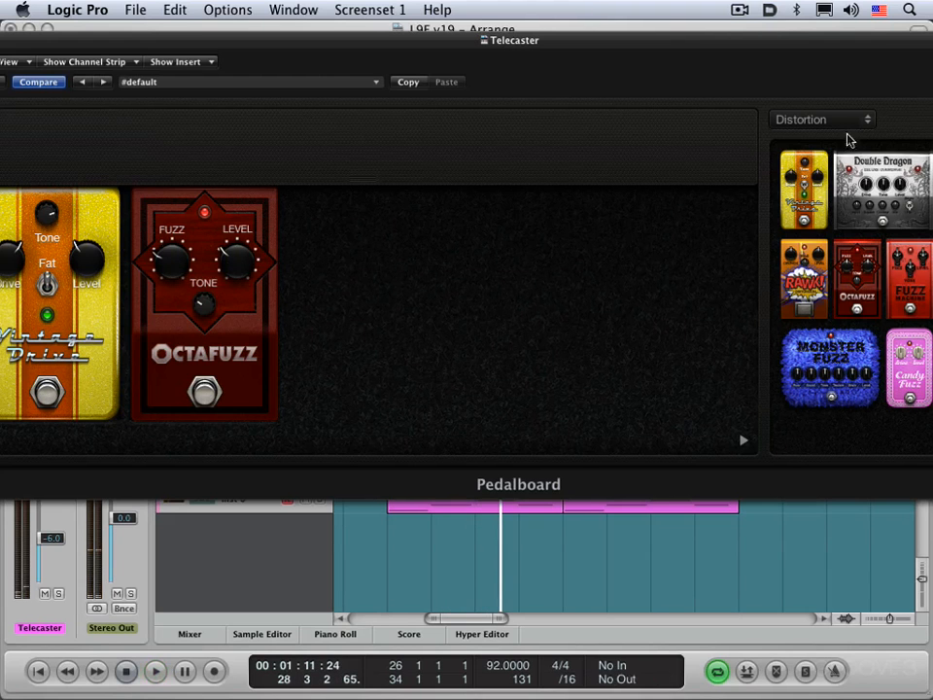
- Turn on Pedalboard's Import Mode and load the Basic Octafuzz.pst setting from the 03 Fuzz folder
left_click_drag(776, 46, 601, 78)
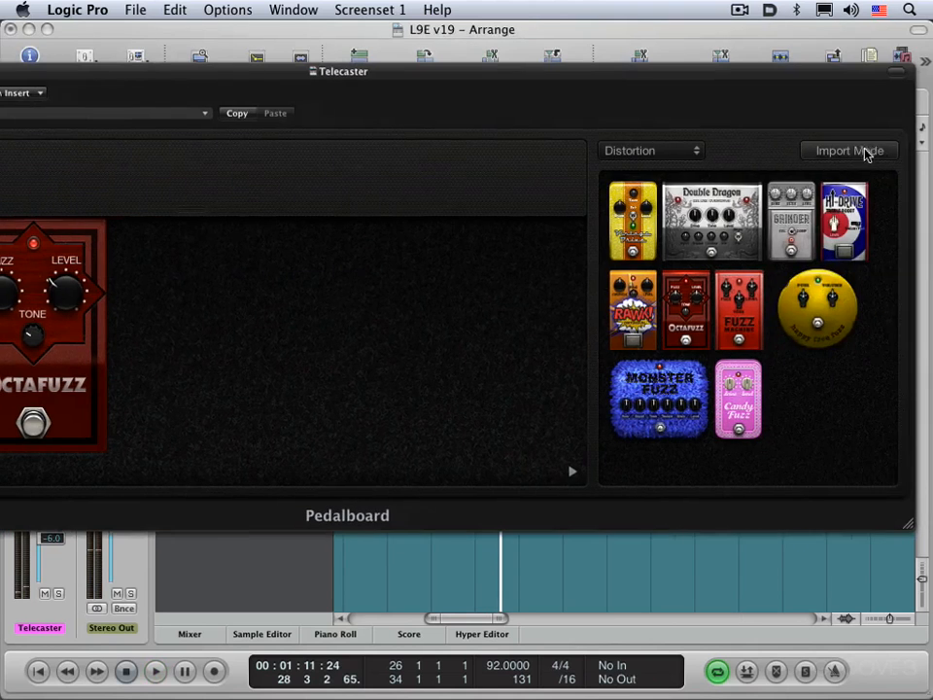
left_click(863, 154)
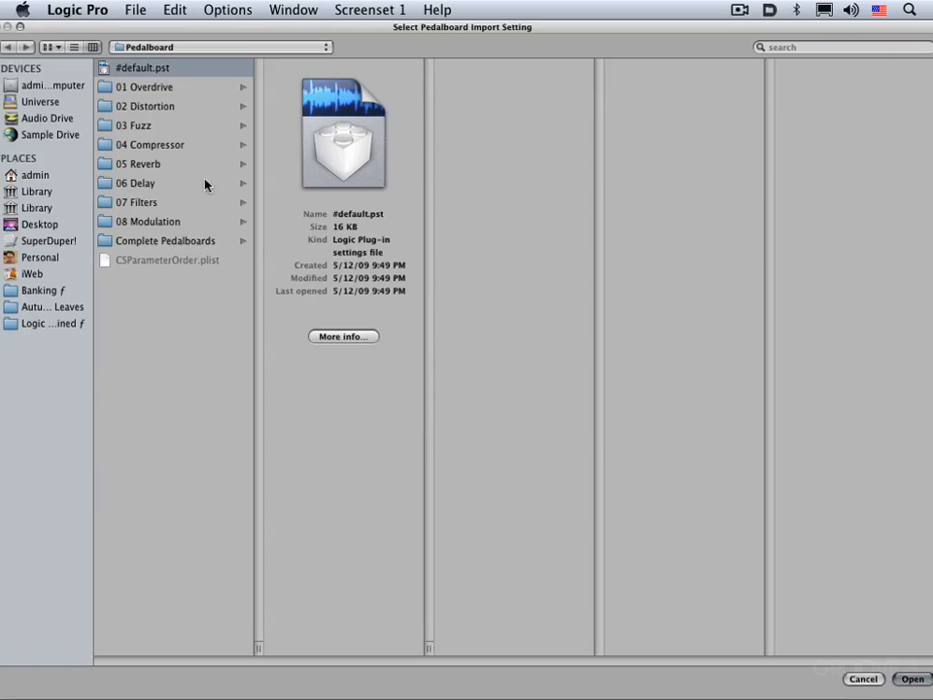
left_click(143, 128)
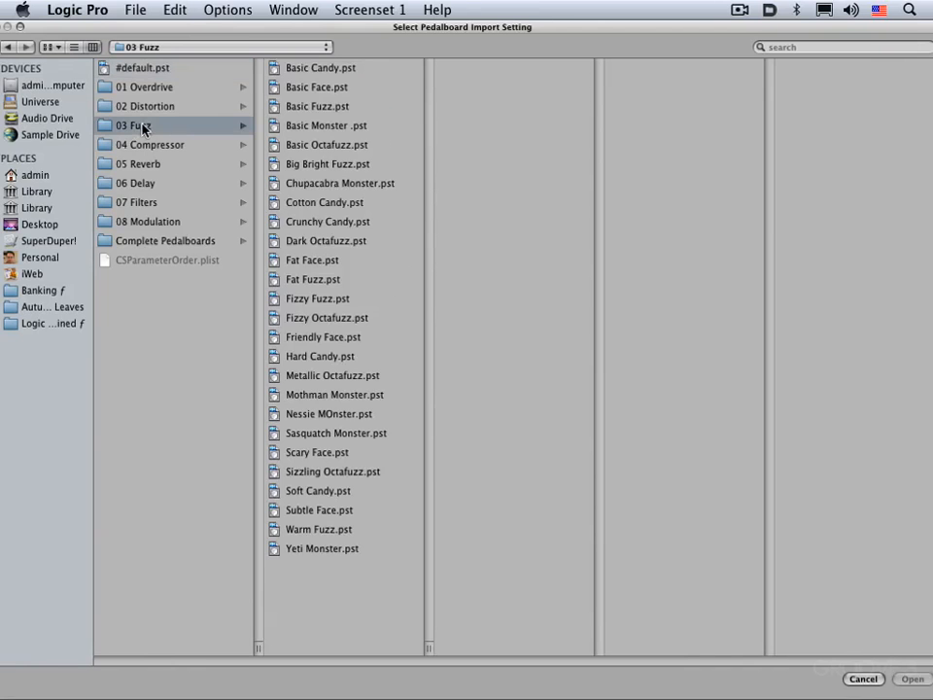
double_click(345, 145)
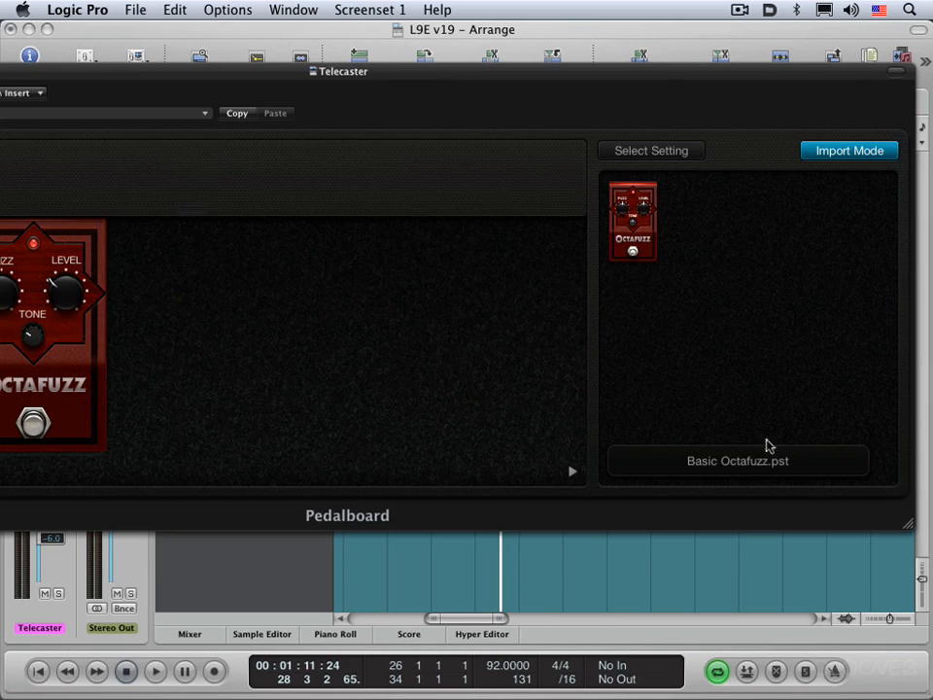
- Play the Telecaster track briefly with the Pedalboard pedals in view, and stop playback
left_click_drag(307, 75, 407, 73)
key("space")
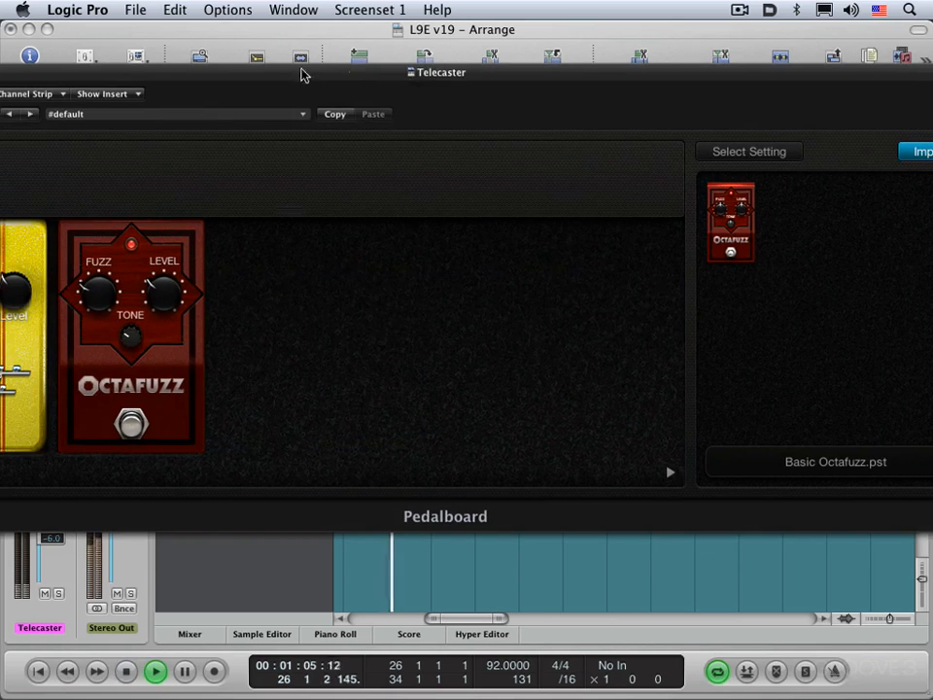
key("space")
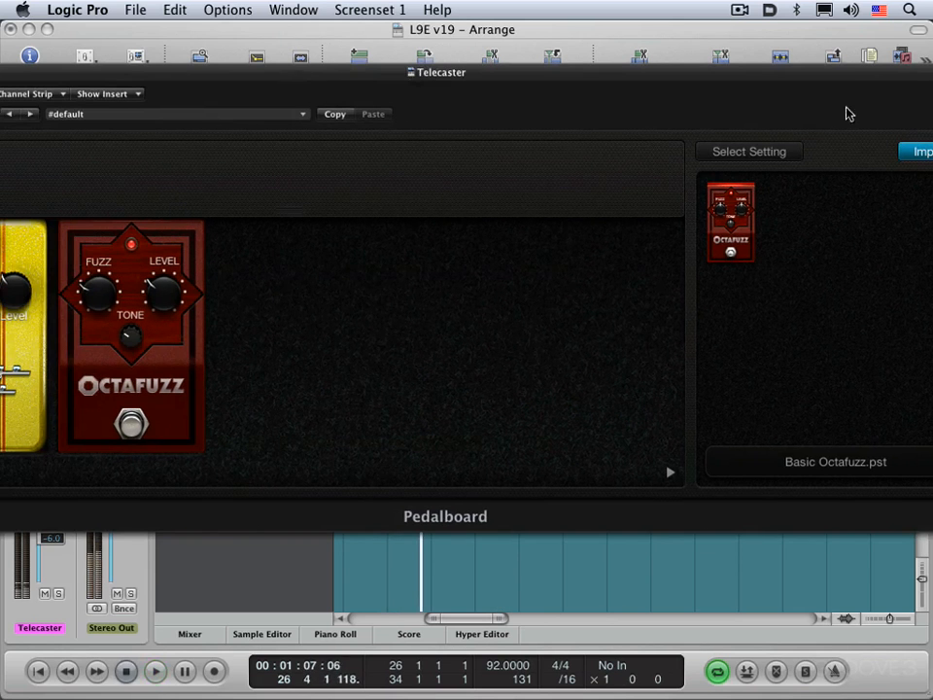
- Turn off Pedalboard's Import Mode and close the plug-in window
left_click_drag(837, 75, 631, 67)
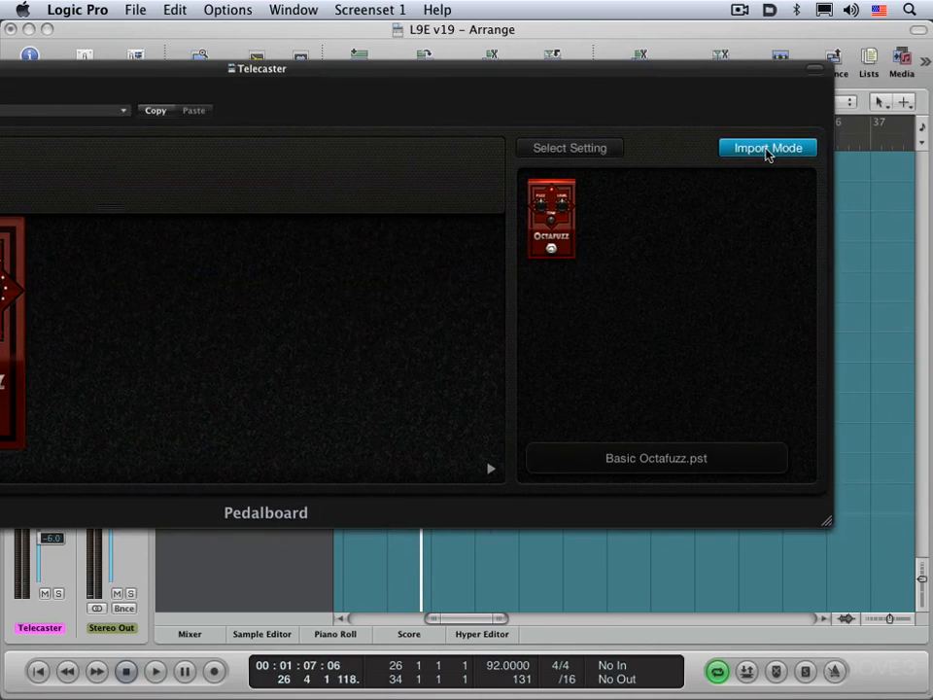
left_click(767, 151)
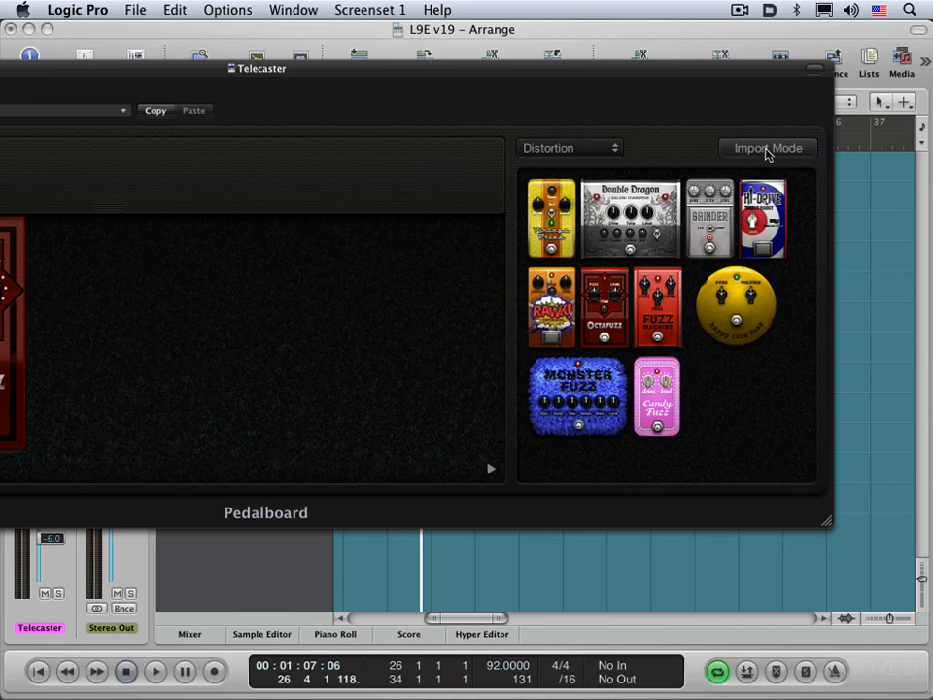
left_click_drag(532, 71, 878, 75)
left_click(49, 71)
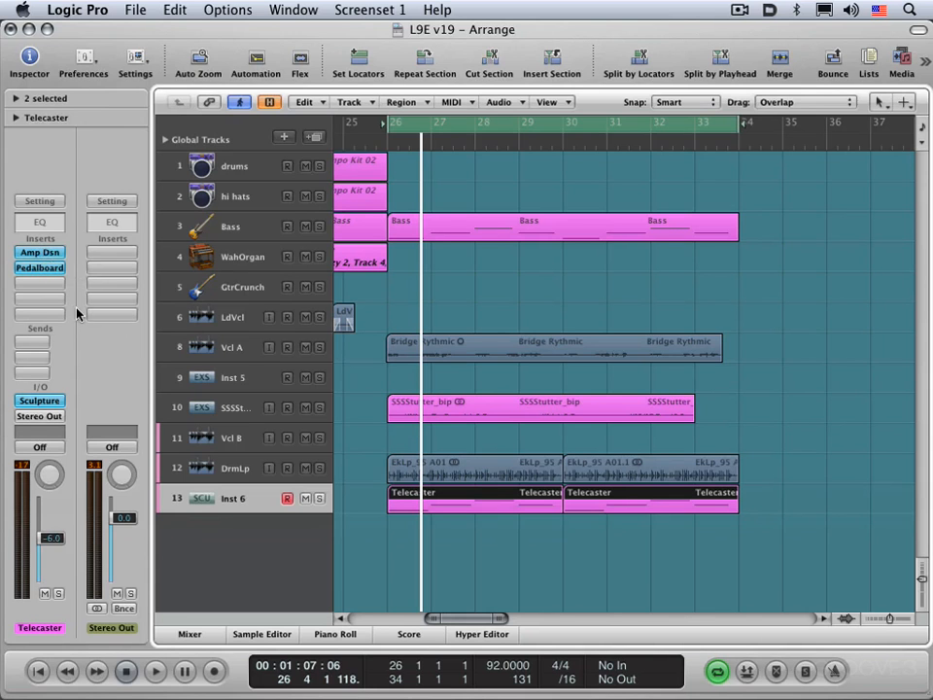
- Show the Mixer, shift Inst 4's Amp Designer and Pedalboard down one insert, and copy Amp Designer to Audio 1's second insert
key("x")
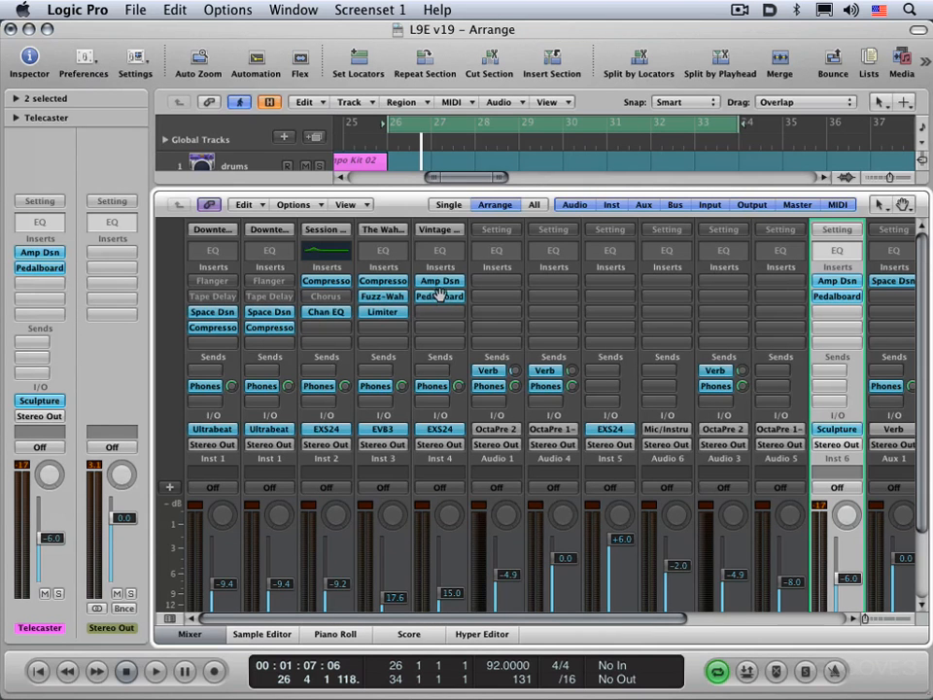
left_click_drag(440, 298, 504, 299)
left_click_drag(499, 303, 491, 301)
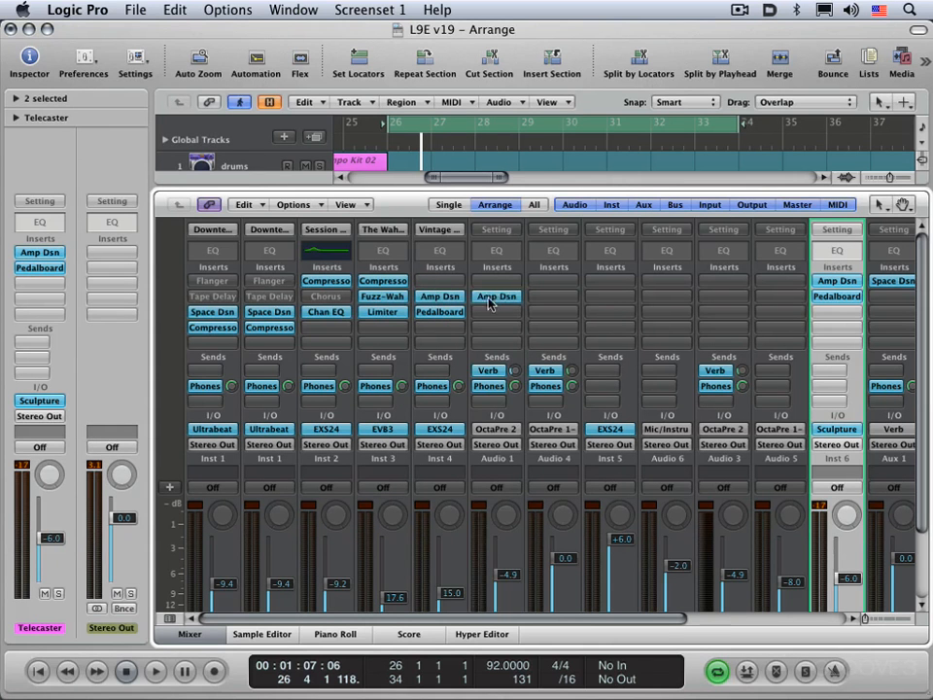
- Remove Audio 1's Amp Designer, return Inst 4's Amp Designer and Pedalboard to the first two insert slots, and hide the Mixer
left_click(491, 302)
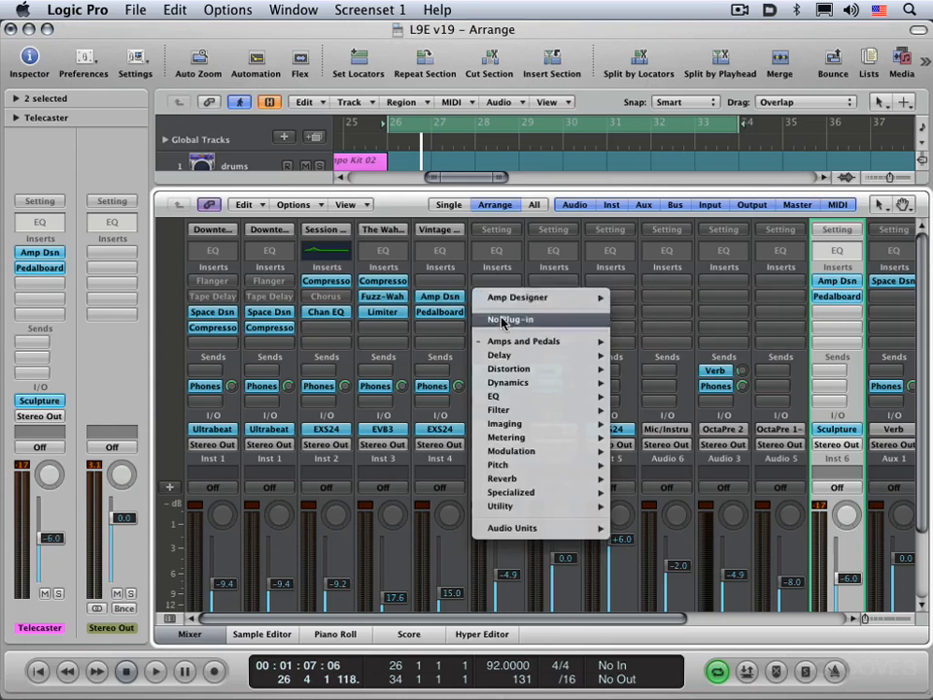
left_click(504, 318)
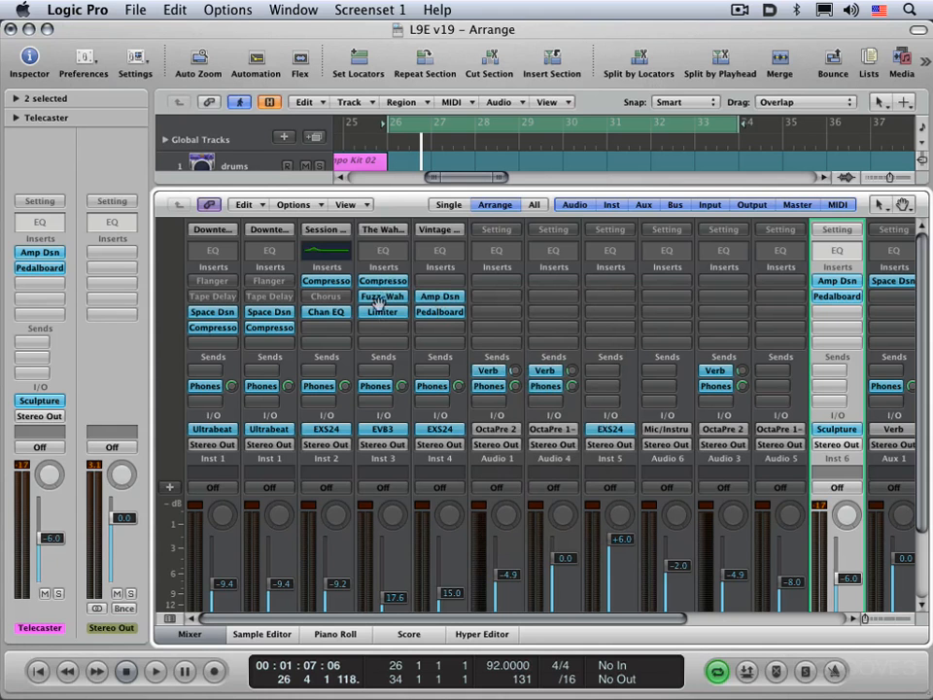
left_click_drag(385, 281, 442, 297)
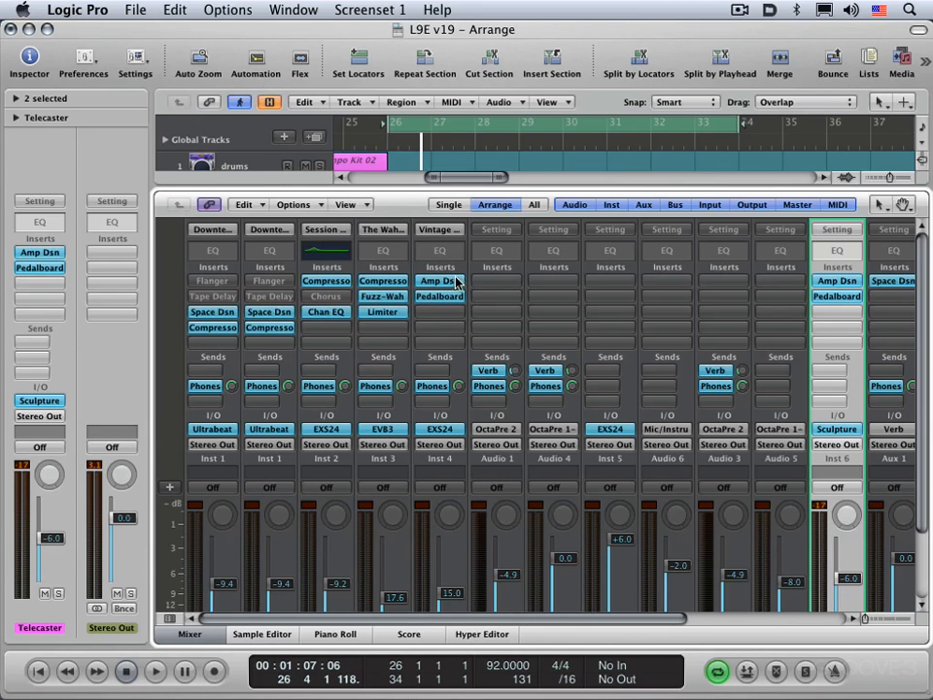
key("x")
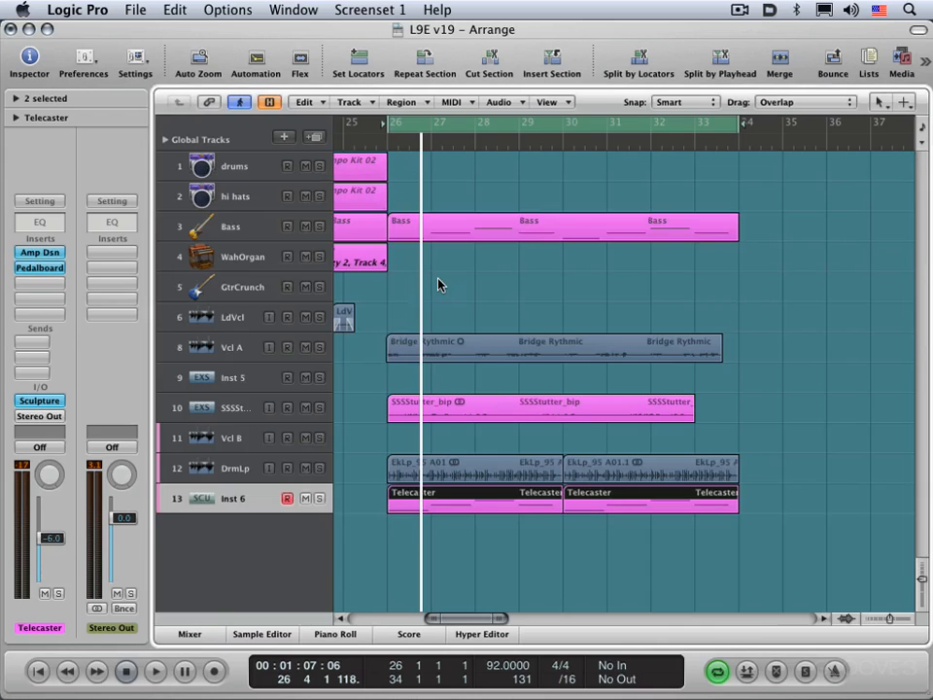